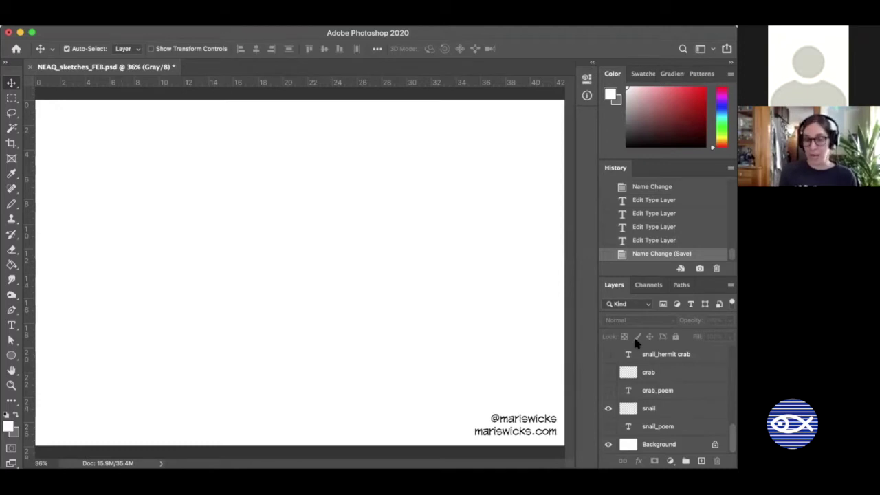
Make the BODY SHAPE, FINS/LIMBS, MOUTH, EYES, PATTERNS and BEHAVIOR text layers visible one after another
scroll(627, 412, up, 10)
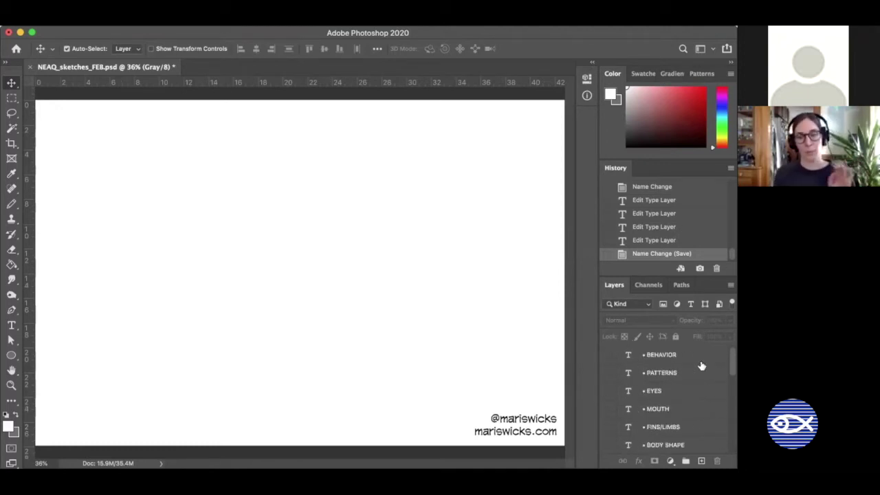
scroll(659, 398, down, 1)
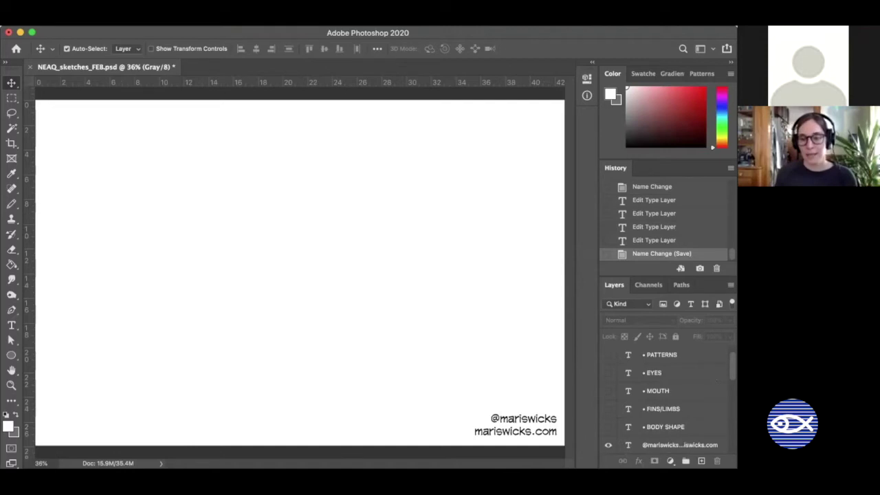
click(608, 427)
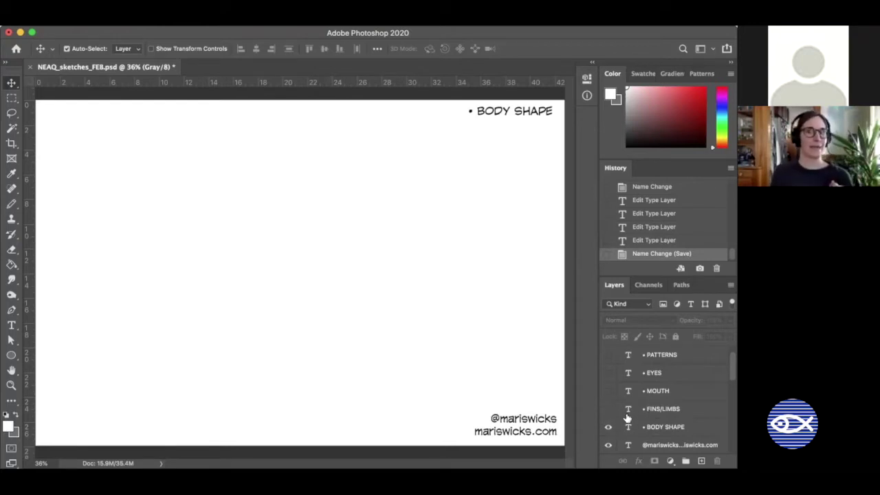
click(608, 408)
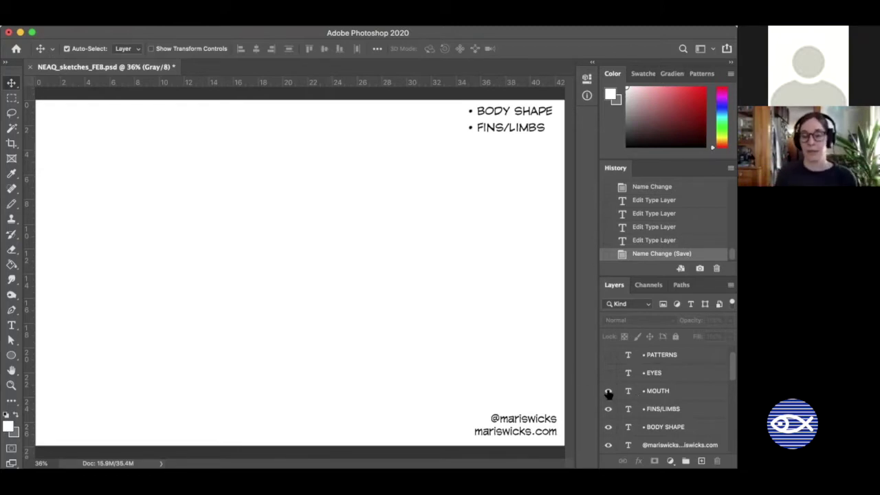
click(607, 391)
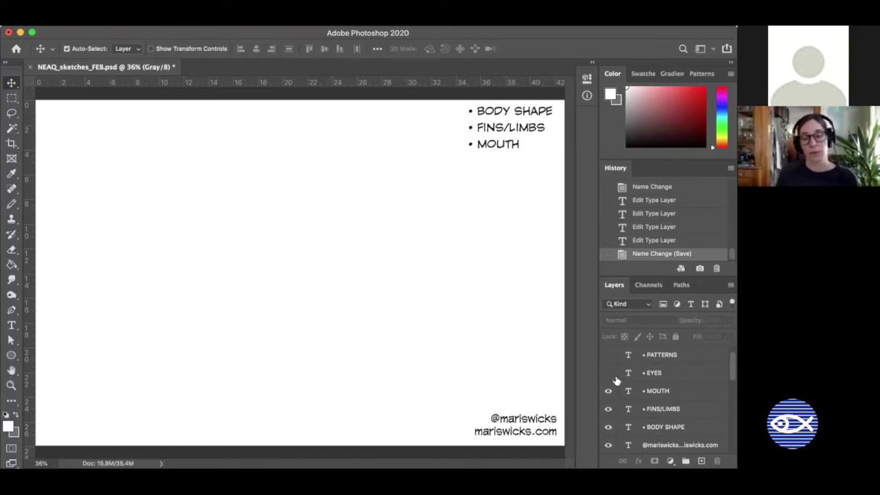
click(609, 374)
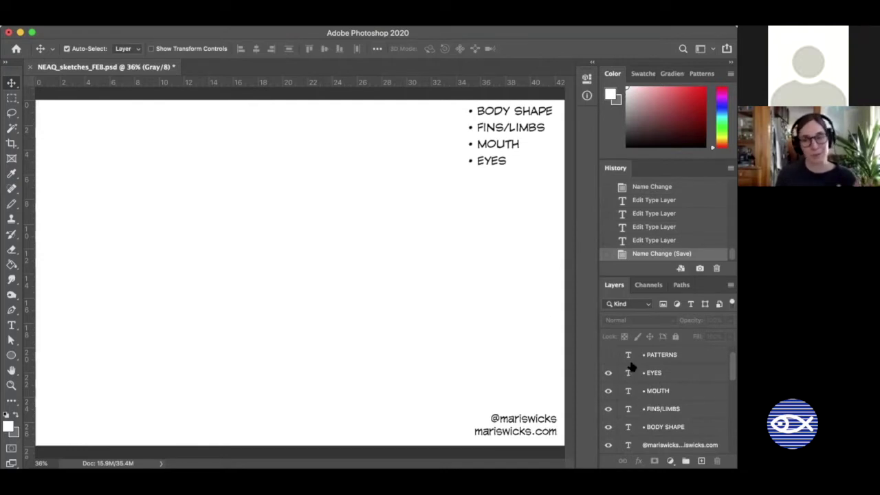
click(607, 355)
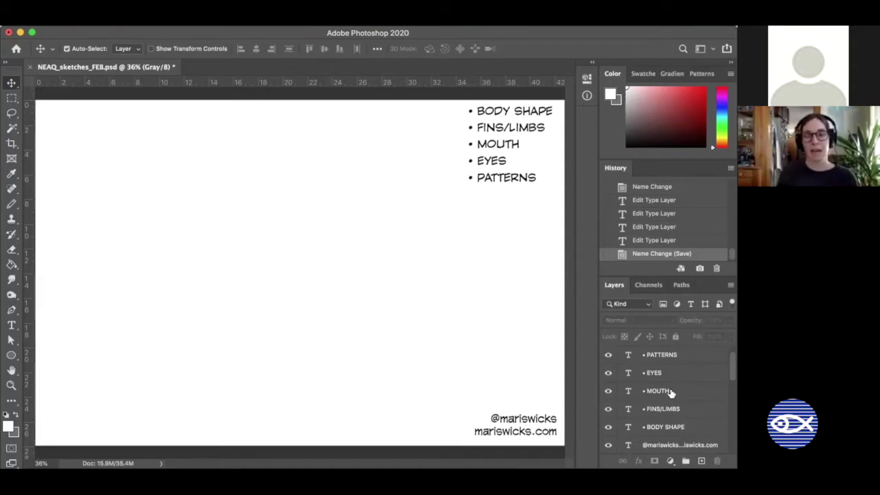
scroll(667, 398, up, 1)
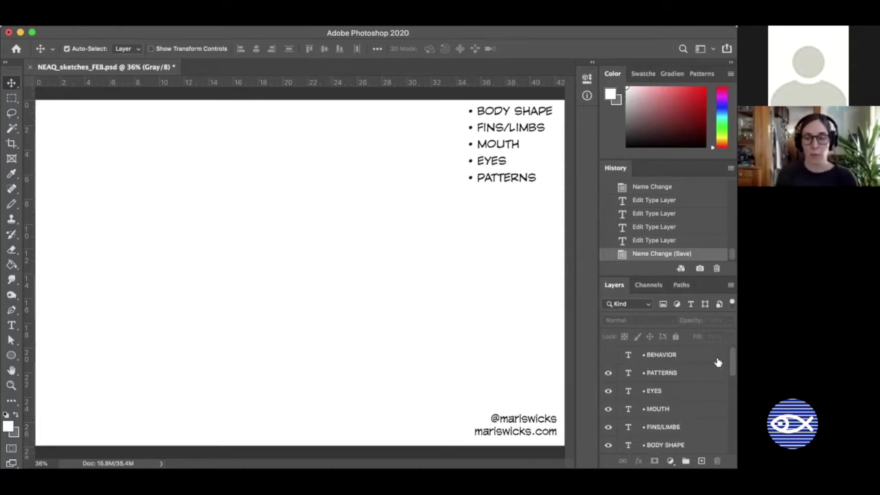
click(607, 355)
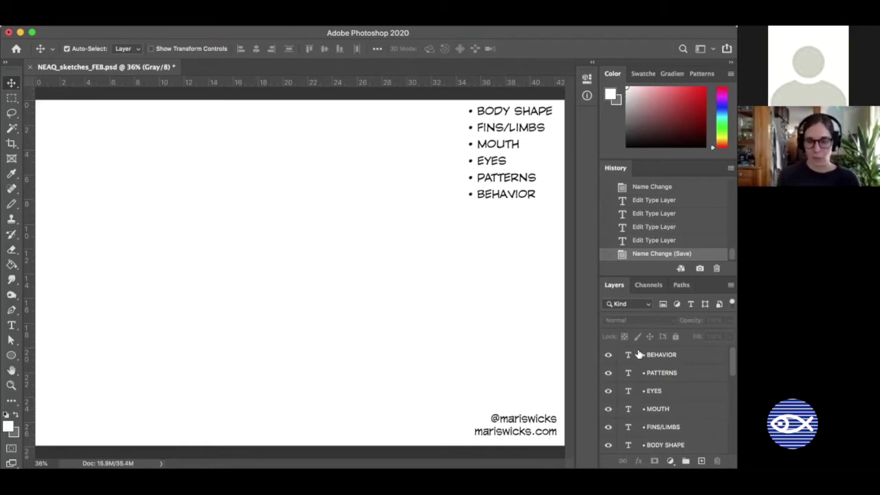
Show the snail_poem text layer to read the poem, and hide it again
scroll(666, 398, down, 10)
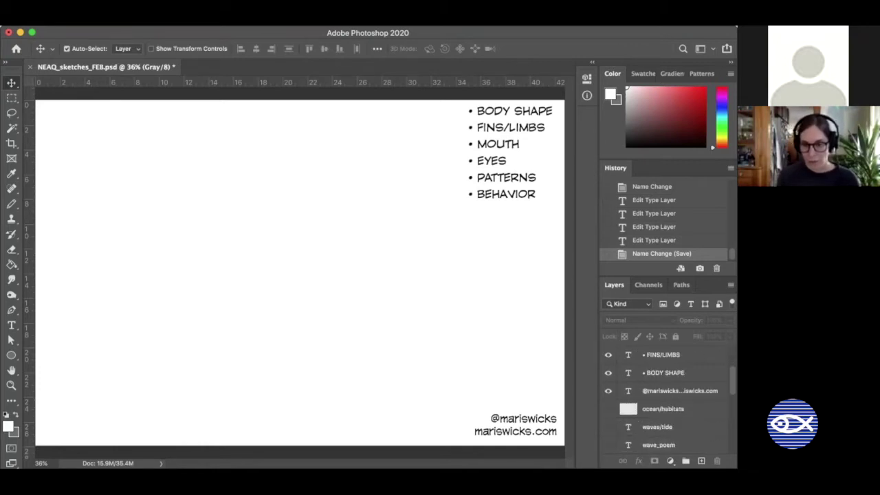
scroll(667, 398, down, 3)
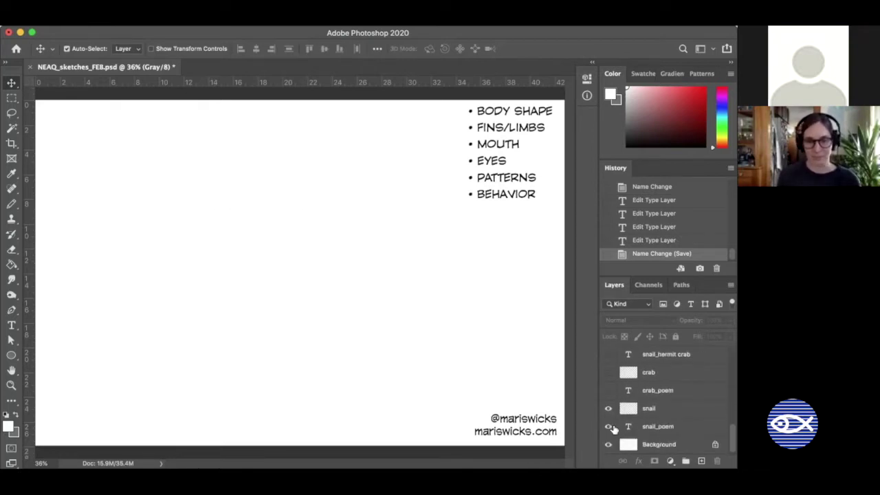
click(609, 426)
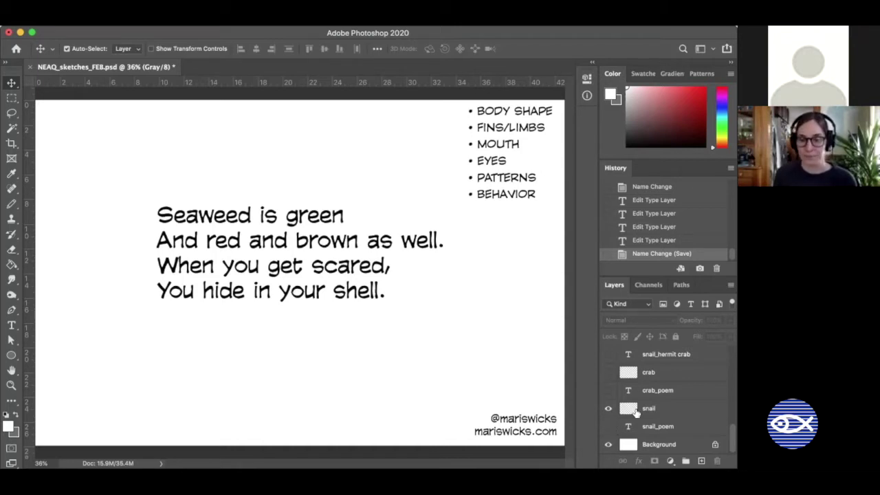
click(608, 426)
On the snail layer, sketch a loose gray circle with the Brush tool left of the canvas centre for the shell
click(628, 408)
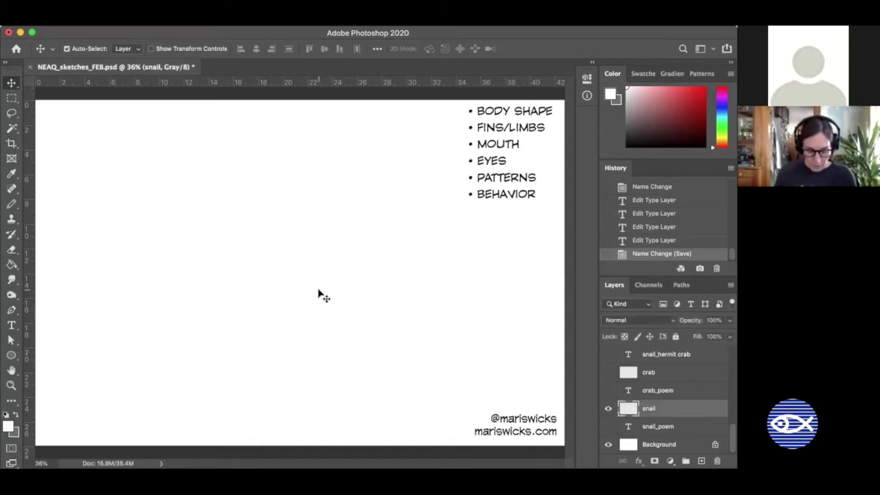
key(b)
key(shift+b)
key(shift+b)
key(shift+b)
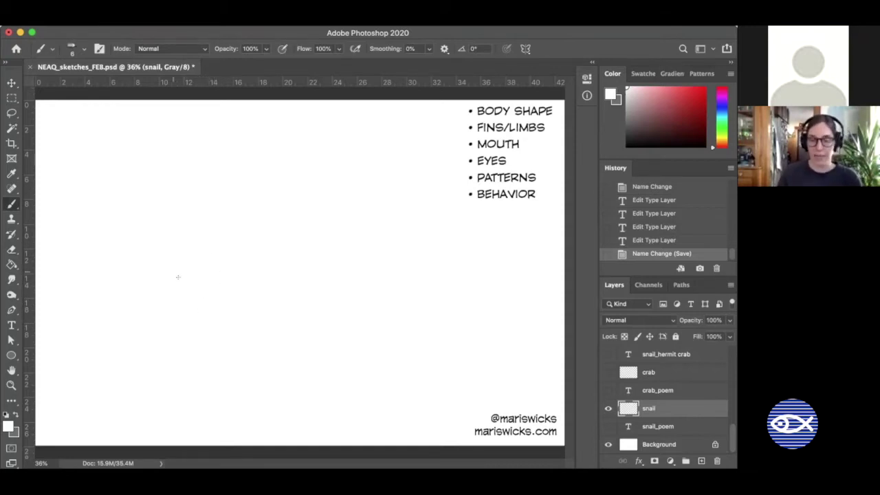
click(186, 236)
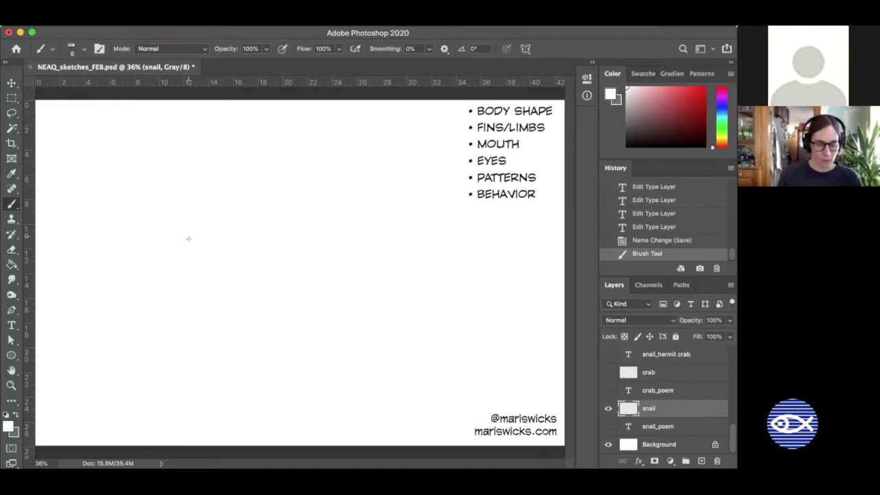
mouse_move(168, 283)
mouse_down()
mouse_move(206, 221)
mouse_move(230, 227)
mouse_move(266, 268)
mouse_move(258, 315)
mouse_move(197, 330)
mouse_move(173, 289)
mouse_up()
mouse_move(199, 329)
mouse_down()
mouse_move(169, 275)
mouse_move(172, 297)
mouse_move(165, 282)
mouse_move(183, 237)
mouse_move(177, 242)
mouse_move(206, 224)
mouse_move(265, 257)
mouse_up()
mouse_move(236, 231)
mouse_down()
mouse_move(275, 278)
mouse_move(265, 305)
mouse_up()
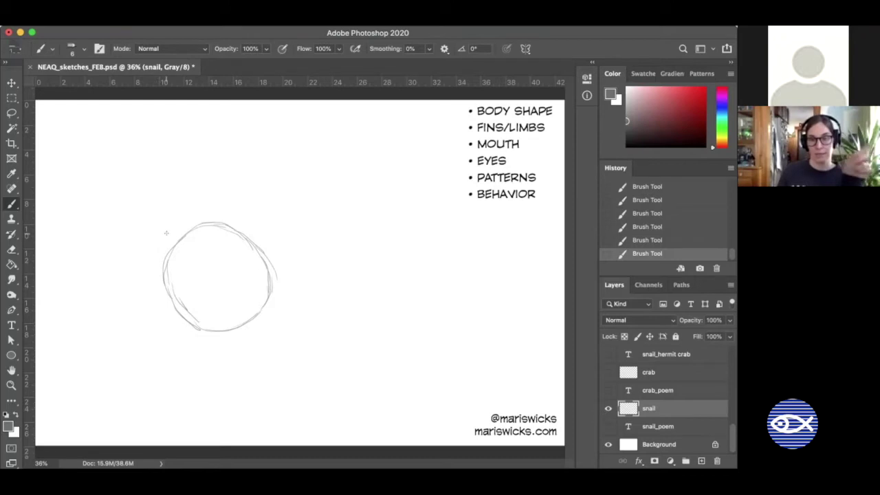
Sketch a pointed spire with diagonal whorl lines at the circle's upper left and a curved opening edge across its lower right
mouse_move(165, 287)
mouse_down()
mouse_move(153, 232)
mouse_move(163, 215)
mouse_move(155, 214)
mouse_move(232, 227)
mouse_up()
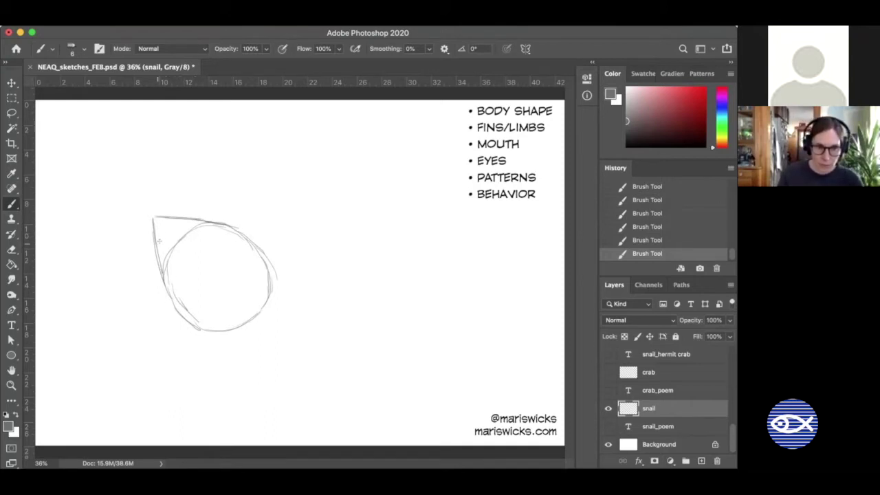
mouse_move(160, 239)
mouse_down()
mouse_move(182, 220)
mouse_move(164, 219)
mouse_up()
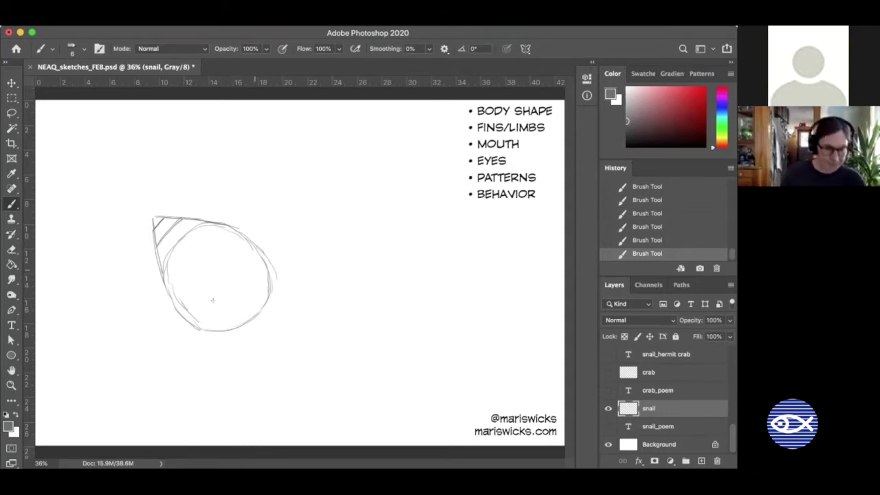
mouse_move(190, 317)
mouse_down()
mouse_move(225, 308)
mouse_move(268, 275)
mouse_move(190, 318)
mouse_move(210, 325)
mouse_up()
Enlarge the eraser and erase the part of the circle that lies below the shell's opening edge
key(e)
key(bracketright)
key(bracketright)
key(bracketright)
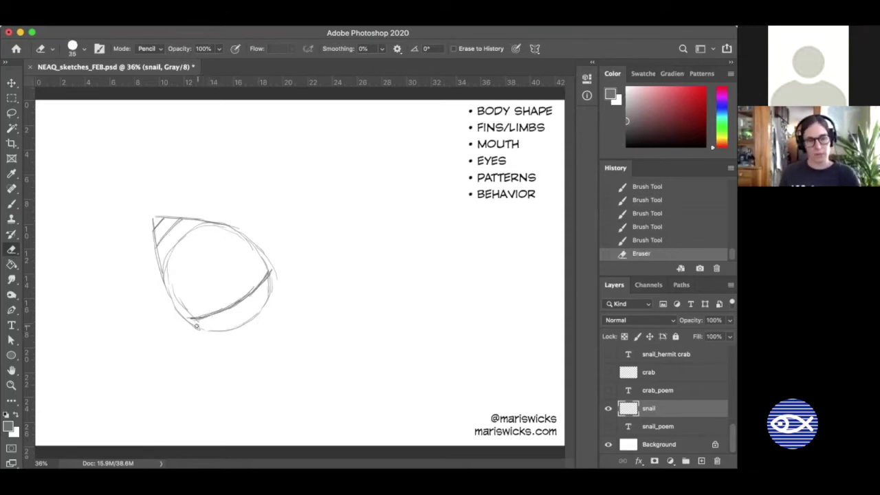
mouse_move(197, 329)
mouse_down()
mouse_move(227, 331)
mouse_move(211, 337)
mouse_move(270, 293)
mouse_move(269, 279)
mouse_move(278, 277)
mouse_move(265, 299)
mouse_move(261, 278)
mouse_up()
Brush over the shell outline with darker strokes, bulging each whorl along the left side, the spire and the upper right edge
key(b)
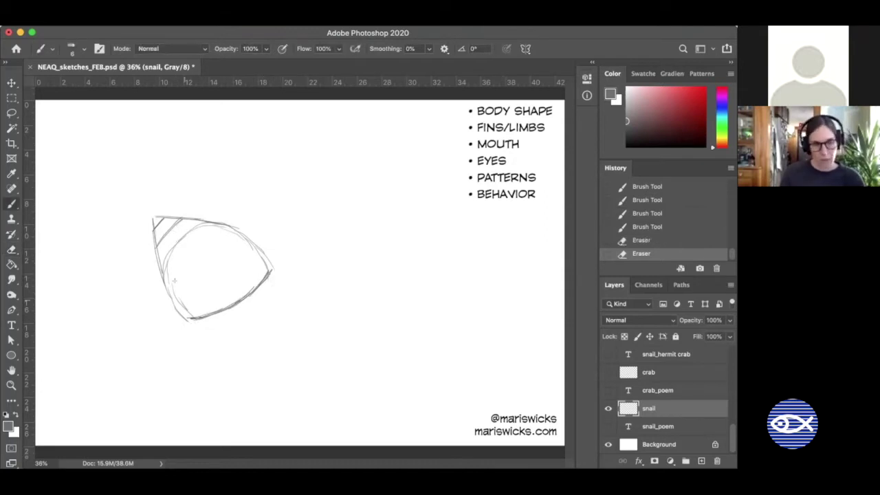
drag(164, 281, 177, 308)
drag(163, 279, 176, 306)
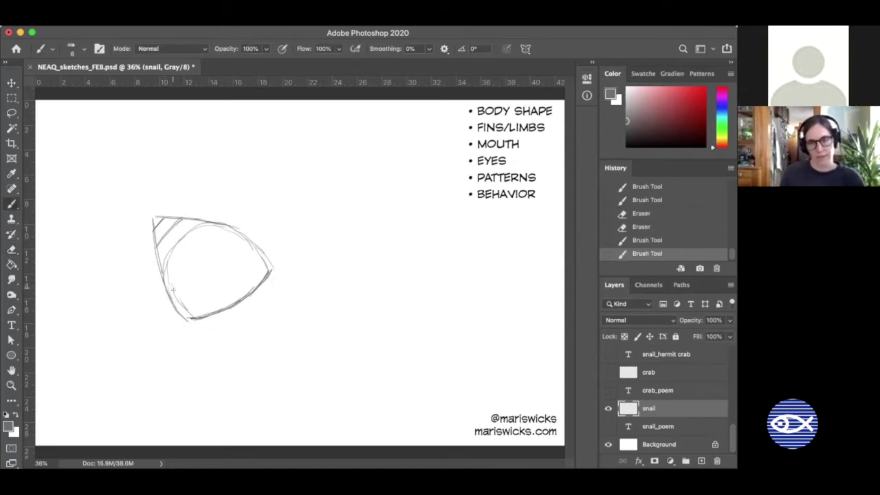
mouse_move(162, 273)
mouse_down()
mouse_move(189, 318)
mouse_move(172, 300)
mouse_up()
drag(171, 299, 177, 308)
drag(156, 244, 163, 265)
drag(155, 243, 161, 261)
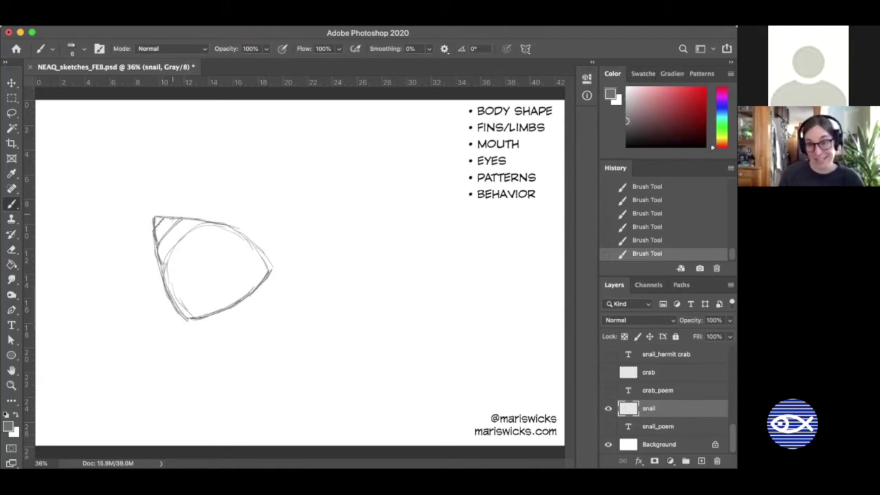
drag(166, 220, 232, 226)
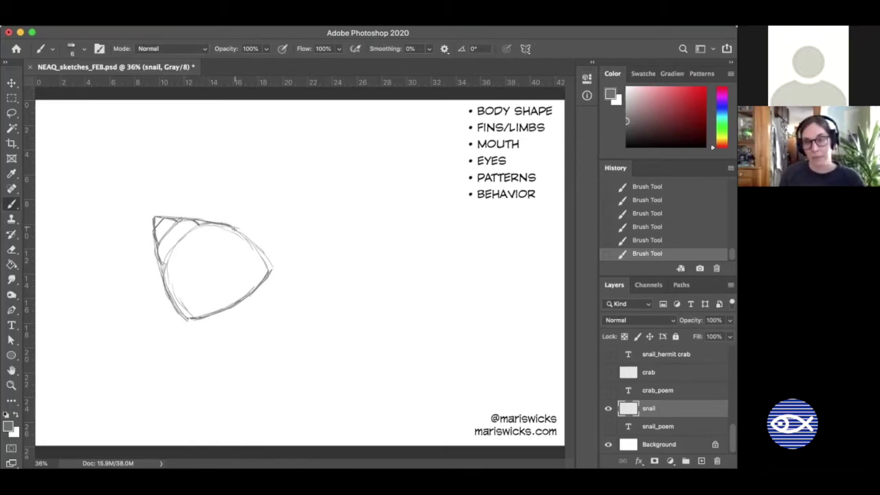
drag(238, 229, 246, 234)
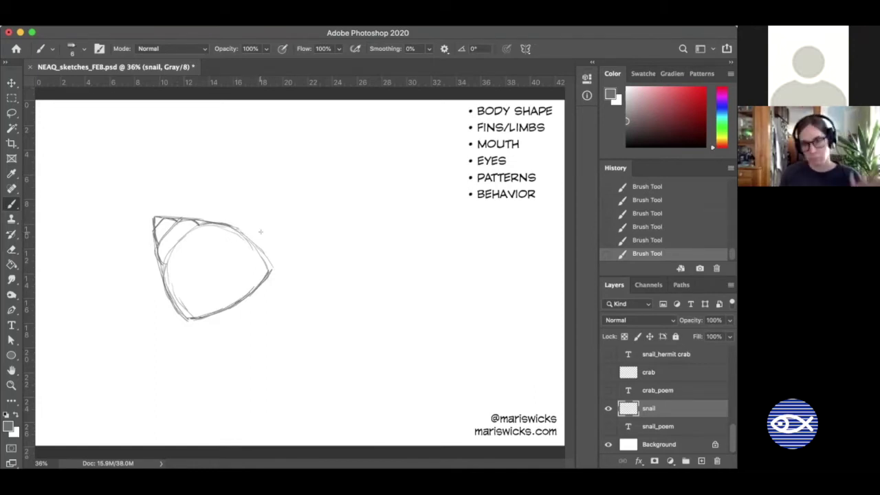
mouse_move(233, 227)
mouse_down()
mouse_move(257, 240)
mouse_move(272, 265)
mouse_move(259, 252)
mouse_up()
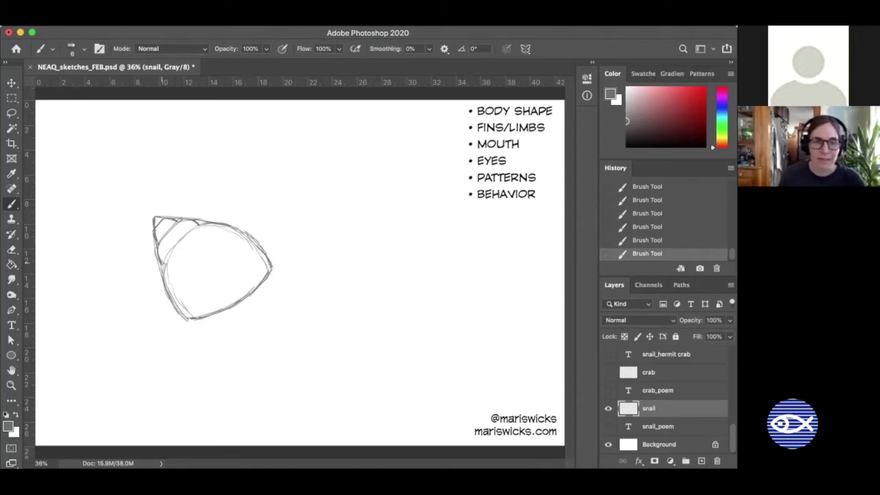
Erase the stray straight guide lines outside the rounded whorls on both sides of the spire
key(e)
mouse_move(156, 248)
mouse_down()
mouse_move(153, 264)
mouse_move(154, 256)
mouse_move(167, 283)
mouse_move(159, 268)
mouse_up()
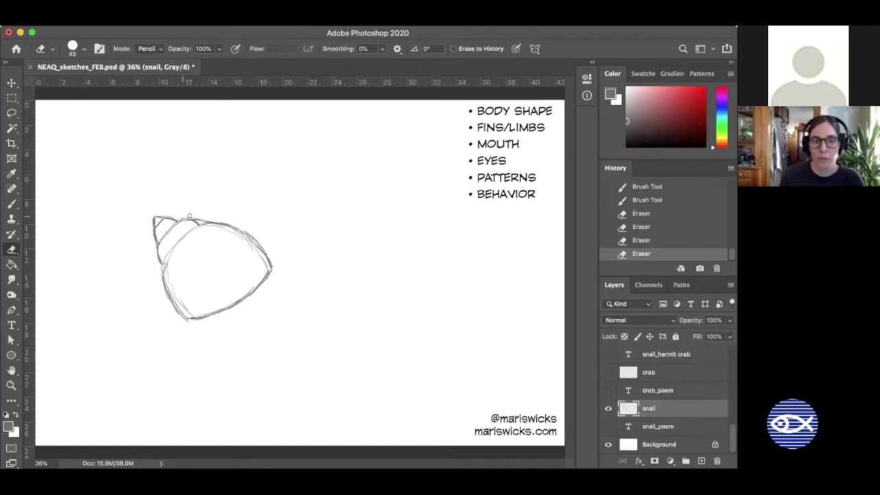
drag(197, 219, 206, 217)
click(198, 213)
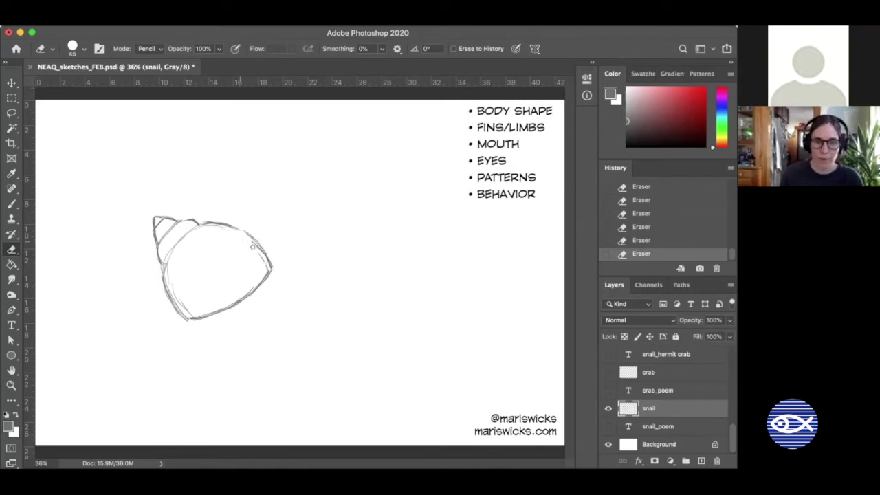
Redraw the shell's upper outline with the brush and erase the leftover circle lines inside its left edge
key(b)
mouse_move(242, 238)
mouse_down()
mouse_move(248, 232)
mouse_move(237, 230)
mouse_move(254, 242)
mouse_up()
mouse_move(210, 222)
mouse_down()
mouse_move(223, 224)
mouse_move(180, 217)
mouse_up()
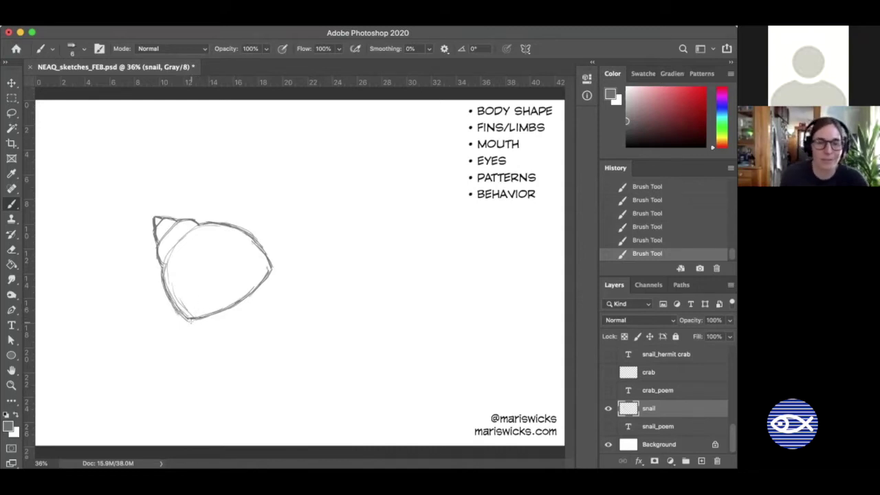
key(e)
mouse_move(168, 268)
mouse_down()
mouse_move(183, 310)
mouse_move(177, 282)
mouse_up()
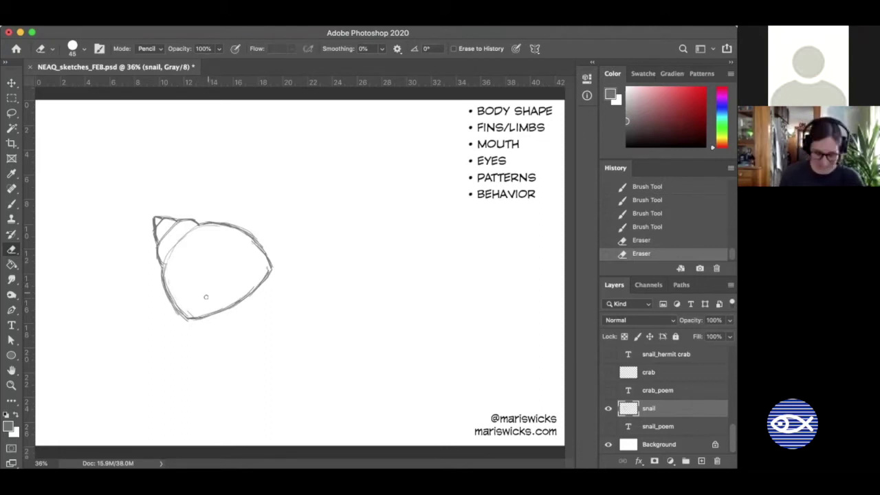
Sketch two curved tentacles extending from the shell opening and a small rounded snout between them
key(b)
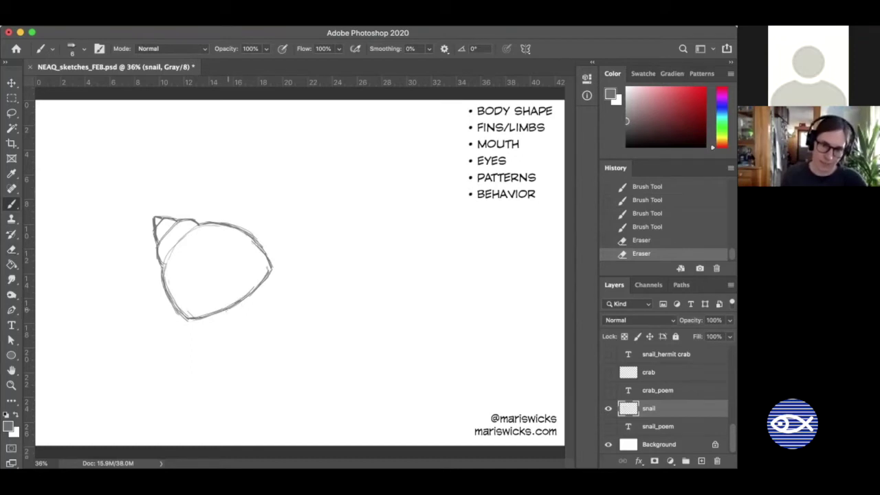
mouse_move(222, 311)
mouse_down()
mouse_move(201, 334)
mouse_move(231, 308)
mouse_up()
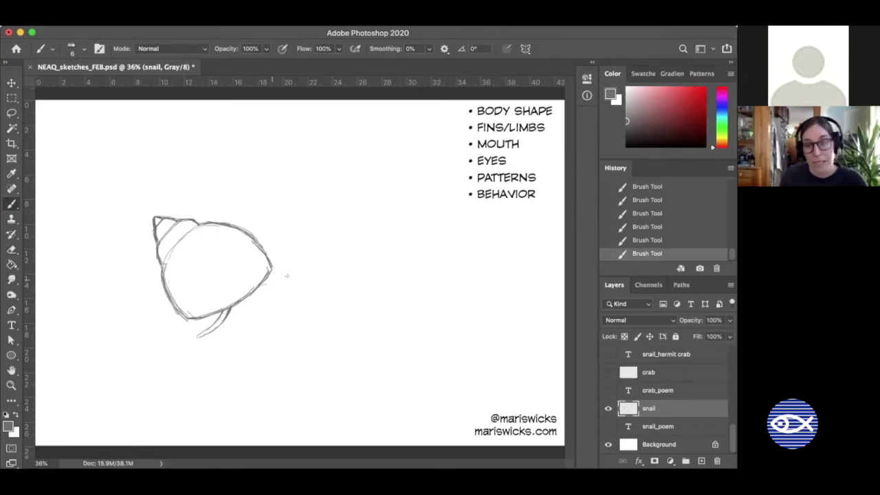
mouse_move(276, 279)
mouse_down()
mouse_move(294, 265)
mouse_move(253, 292)
mouse_move(285, 276)
mouse_up()
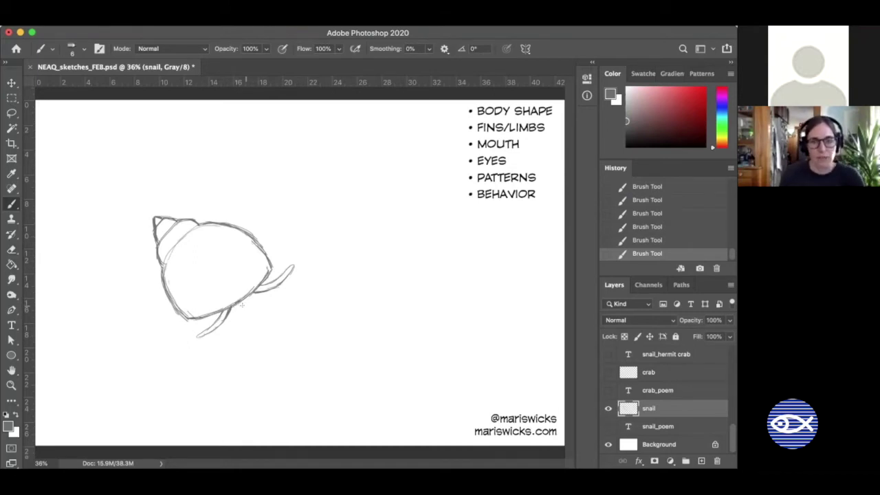
mouse_move(233, 307)
mouse_down()
mouse_move(252, 296)
mouse_move(234, 308)
mouse_up()
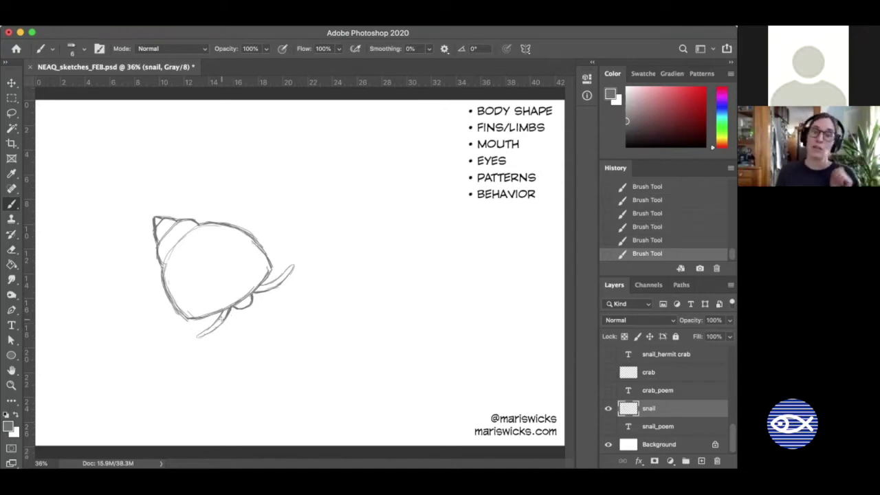
Add a small eye at the base of each tentacle and sketch the foot peeking out at the shell's lower left corner
key(super+equal)
drag(207, 334, 222, 307)
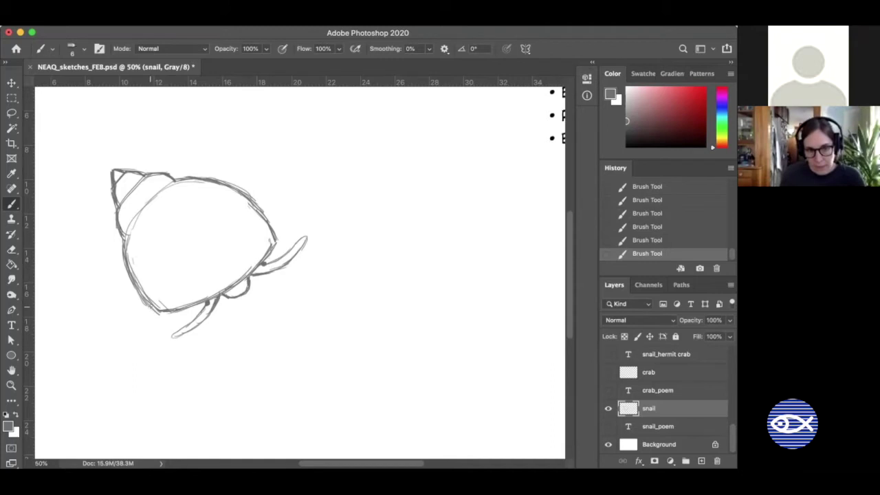
mouse_move(148, 305)
mouse_down()
mouse_move(142, 309)
mouse_move(165, 314)
mouse_move(196, 308)
mouse_move(143, 305)
mouse_up()
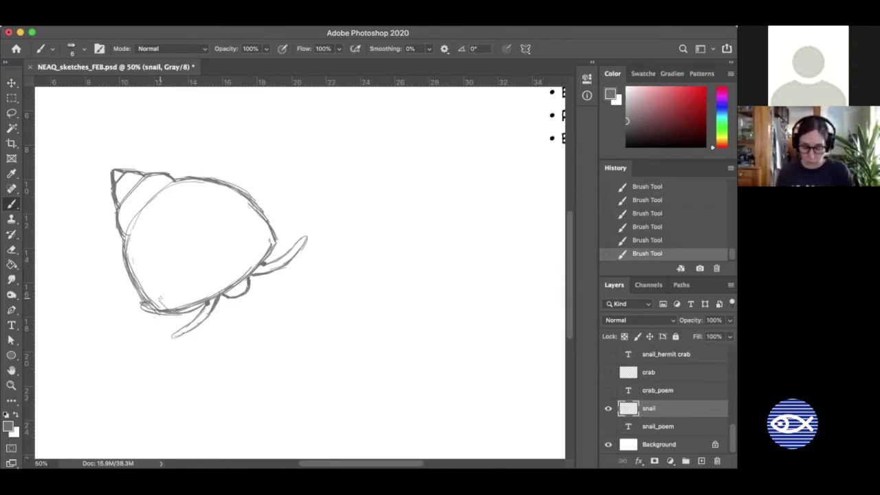
Sketch a tall rounded oval to the right of the first snail and erase stray lines along its sides
key(super+plus)
key(super+minus)
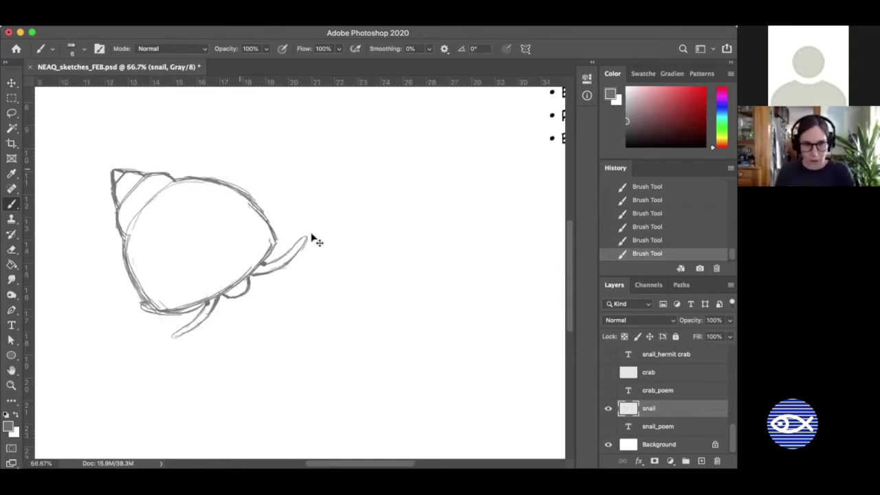
scroll(312, 238, down, 2)
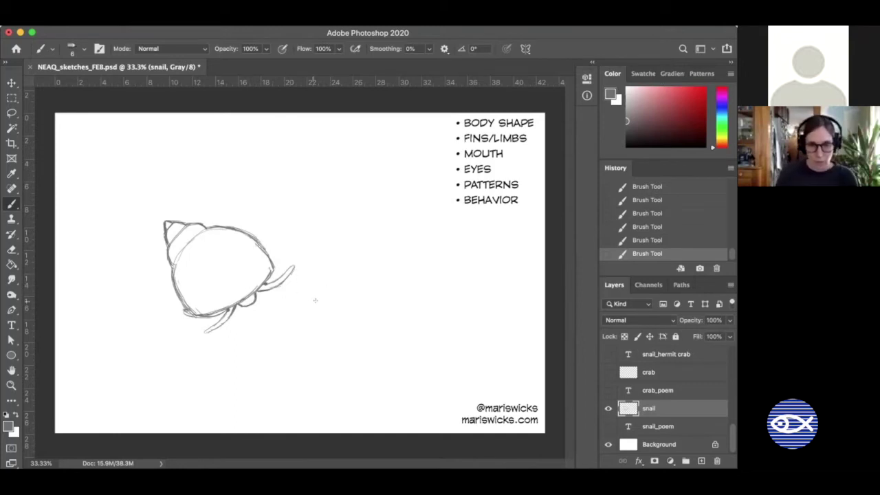
mouse_move(314, 288)
mouse_down()
mouse_move(329, 218)
mouse_move(354, 210)
mouse_move(388, 250)
mouse_move(380, 303)
mouse_move(346, 321)
mouse_move(317, 277)
mouse_move(313, 299)
mouse_move(324, 299)
mouse_move(336, 323)
mouse_move(371, 311)
mouse_move(355, 325)
mouse_move(386, 292)
mouse_move(388, 249)
mouse_up()
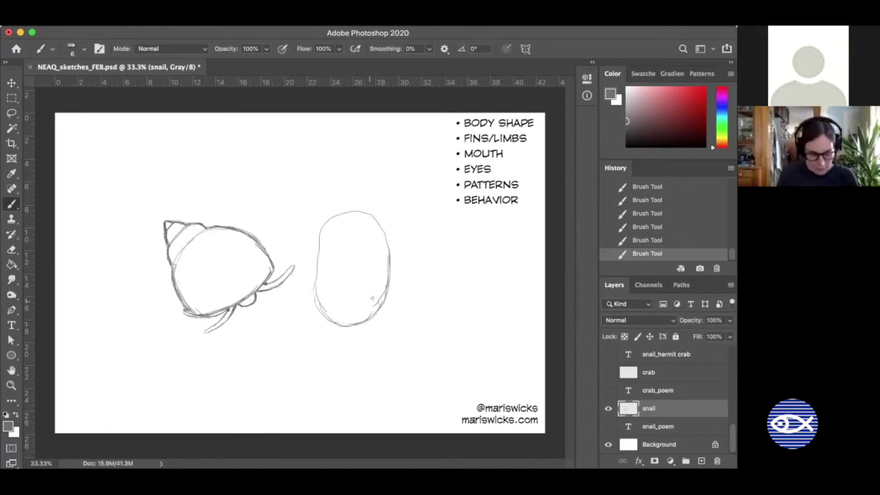
key(e)
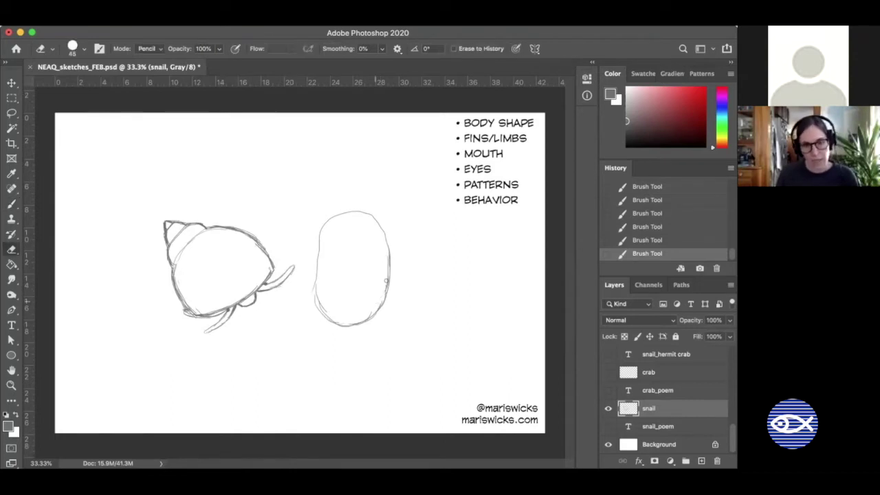
click(322, 245)
Firm up the oval's side and upper edges and sketch a wider curved shell outline around its lower half
key(b)
drag(317, 298, 326, 227)
mouse_move(318, 252)
mouse_down()
mouse_move(349, 211)
mouse_move(377, 221)
mouse_move(391, 252)
mouse_move(374, 217)
mouse_move(388, 261)
mouse_up()
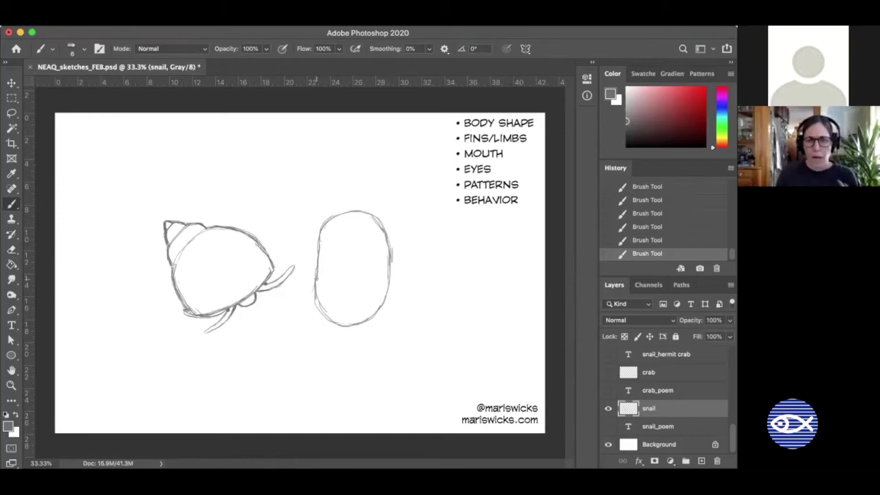
mouse_move(307, 269)
mouse_down()
mouse_move(334, 337)
mouse_move(332, 324)
mouse_move(343, 340)
mouse_move(386, 327)
mouse_up()
mouse_move(393, 263)
mouse_down()
mouse_move(400, 276)
mouse_move(389, 330)
mouse_move(336, 345)
mouse_move(302, 292)
mouse_move(302, 274)
mouse_move(302, 302)
mouse_move(322, 336)
mouse_move(347, 343)
mouse_move(382, 332)
mouse_move(403, 306)
mouse_move(406, 281)
mouse_move(393, 261)
mouse_up()
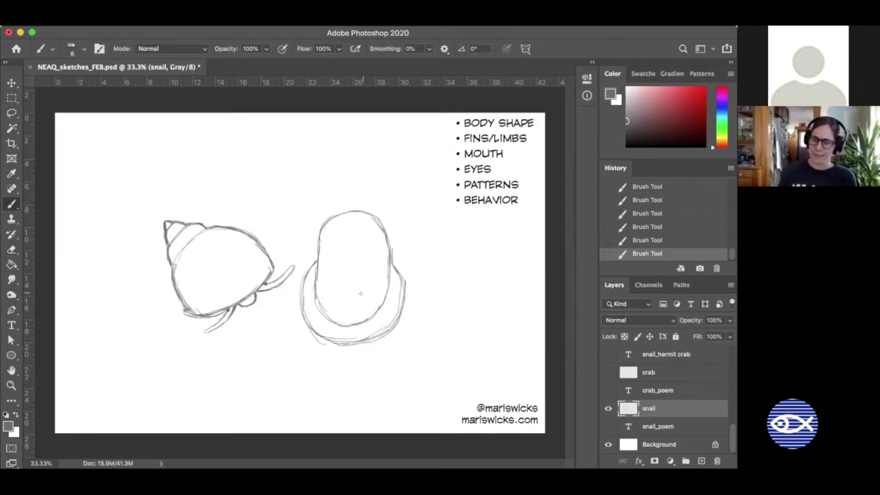
Sketch a small round head overlapping the oval's top and add short accent lines beside the first snail's snout
key(super+equal)
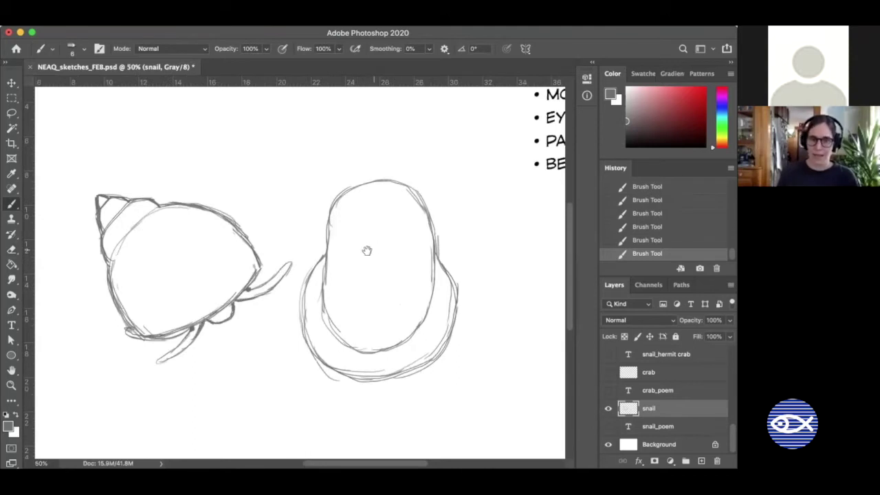
scroll(355, 269, up, 5)
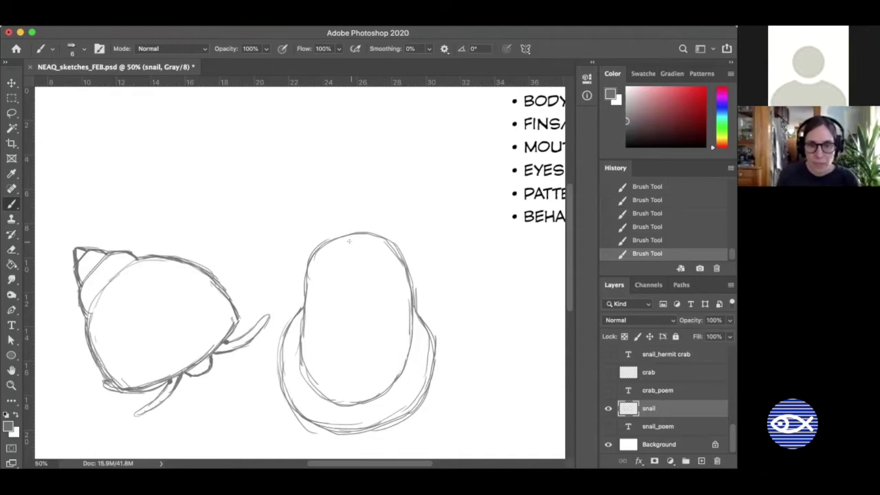
mouse_move(348, 246)
mouse_down()
mouse_move(339, 226)
mouse_move(369, 217)
mouse_move(373, 227)
mouse_move(364, 247)
mouse_move(351, 247)
mouse_move(343, 218)
mouse_move(368, 214)
mouse_move(376, 229)
mouse_move(364, 247)
mouse_move(349, 248)
mouse_move(336, 230)
mouse_move(355, 214)
mouse_up()
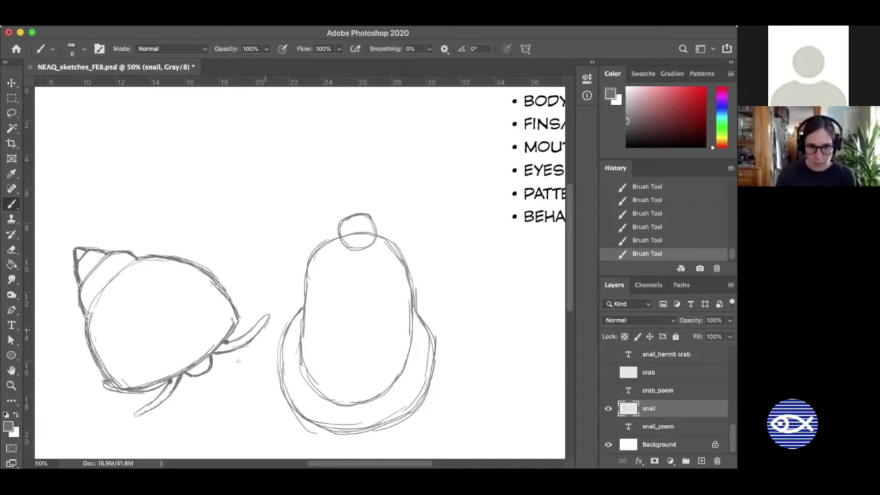
drag(225, 364, 216, 374)
drag(215, 378, 214, 383)
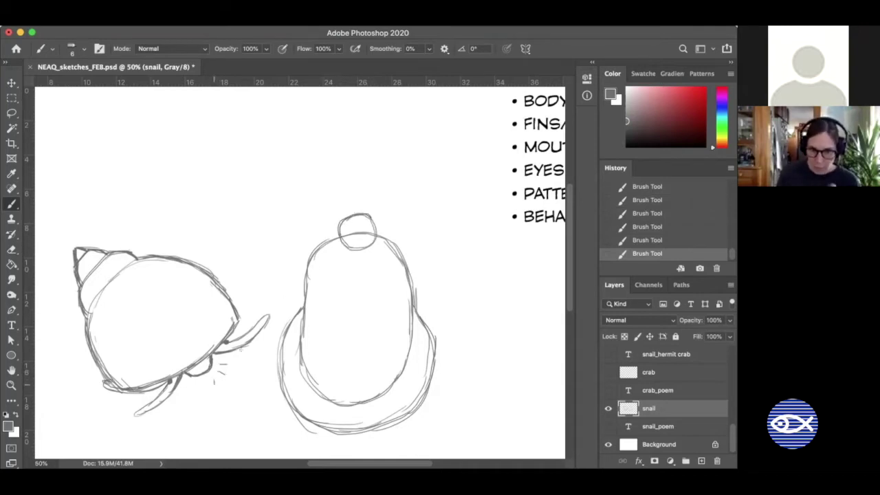
Erase the oval line crossing the round head and sketch a tentacle with a dark eye on each side
key(e)
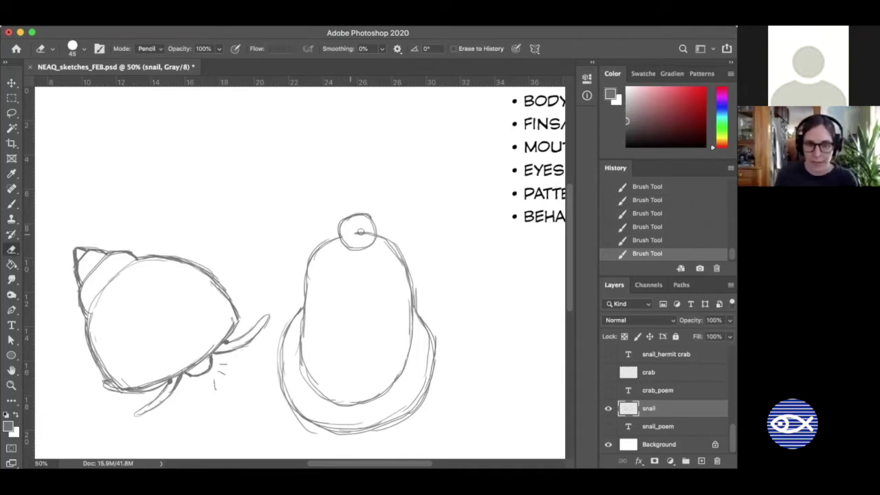
drag(368, 236, 372, 235)
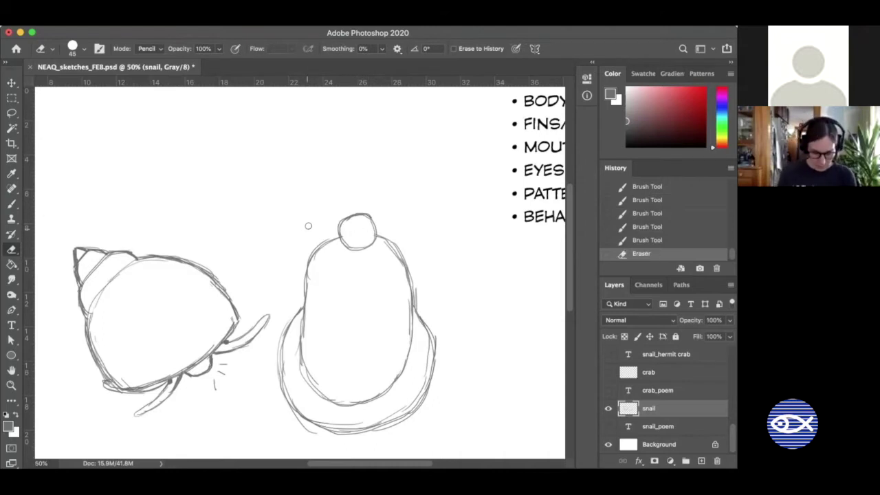
key(b)
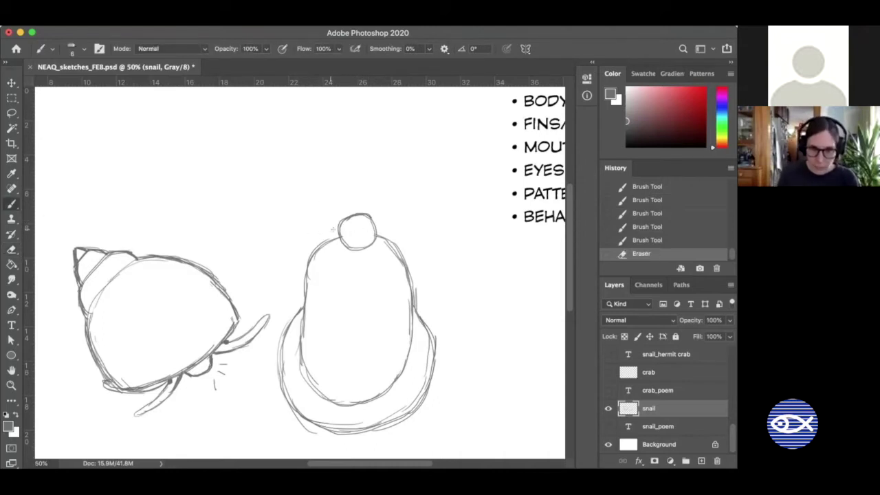
mouse_move(337, 232)
mouse_down()
mouse_move(291, 221)
mouse_move(324, 234)
mouse_move(410, 206)
mouse_up()
drag(409, 212, 374, 233)
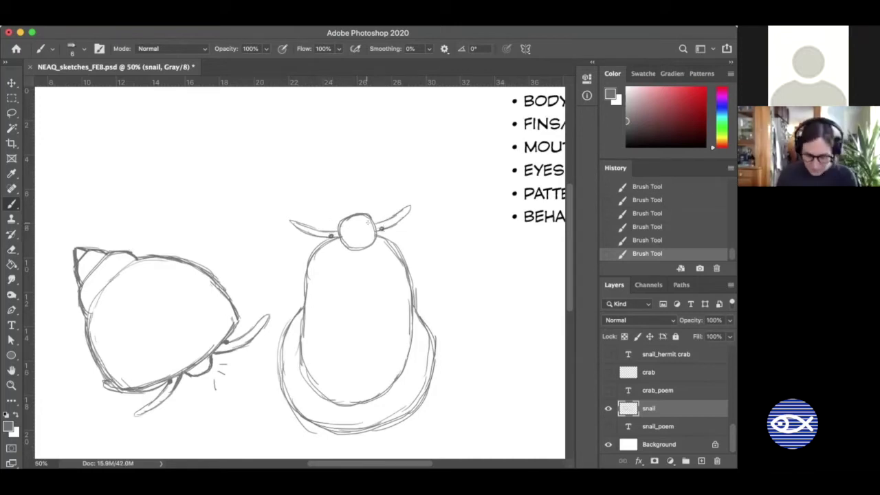
Draw a small vertical mouth with curved side lines in the middle of the head and fill it with tiny teeth
key(super+equal)
key(super+equal)
key(super+equal)
drag(390, 225, 251, 281)
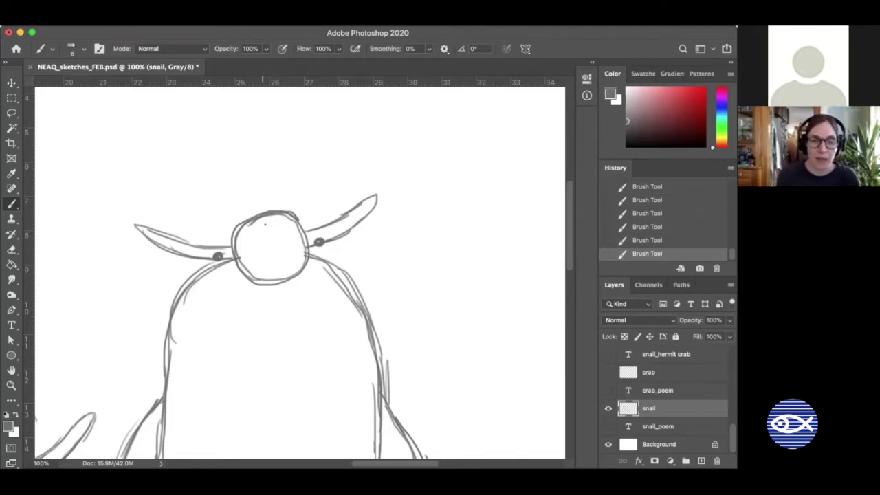
mouse_move(258, 234)
mouse_down()
mouse_move(266, 255)
mouse_move(275, 254)
mouse_move(277, 235)
mouse_move(270, 253)
mouse_move(277, 257)
mouse_up()
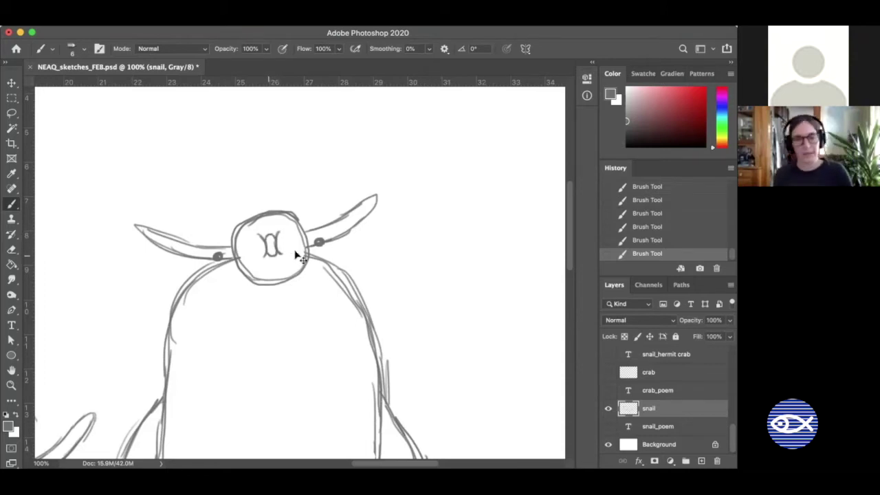
key(super+plus)
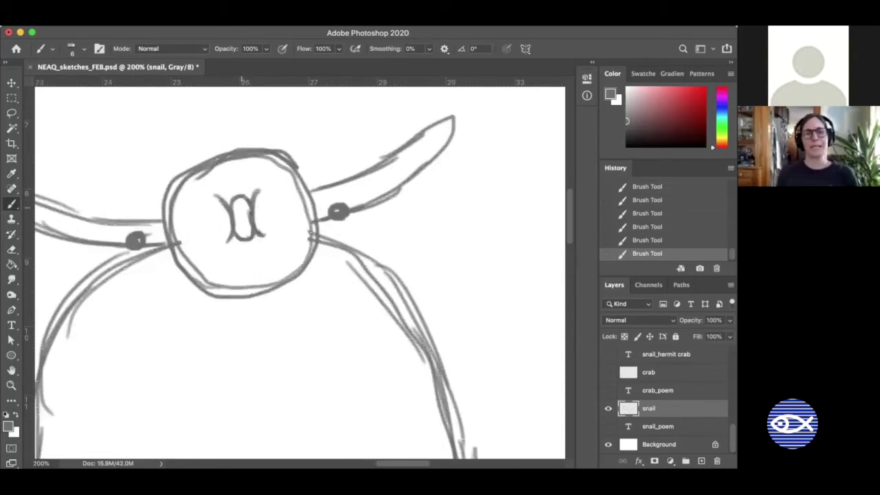
mouse_move(235, 203)
mouse_down()
mouse_move(241, 234)
mouse_move(243, 205)
mouse_move(246, 235)
mouse_up()
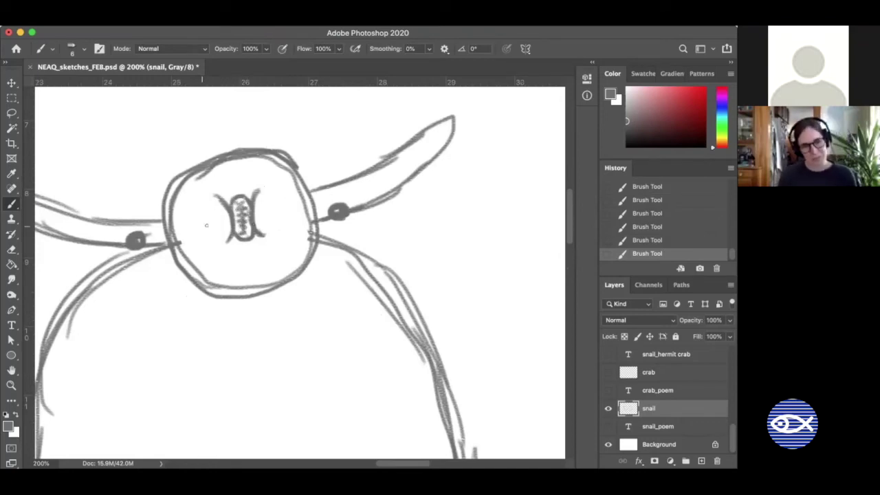
Add short hatch marks on both sides of the mouth and clean up the head's upper outline with the eraser
mouse_move(196, 215)
mouse_down()
mouse_move(194, 235)
mouse_move(204, 233)
mouse_up()
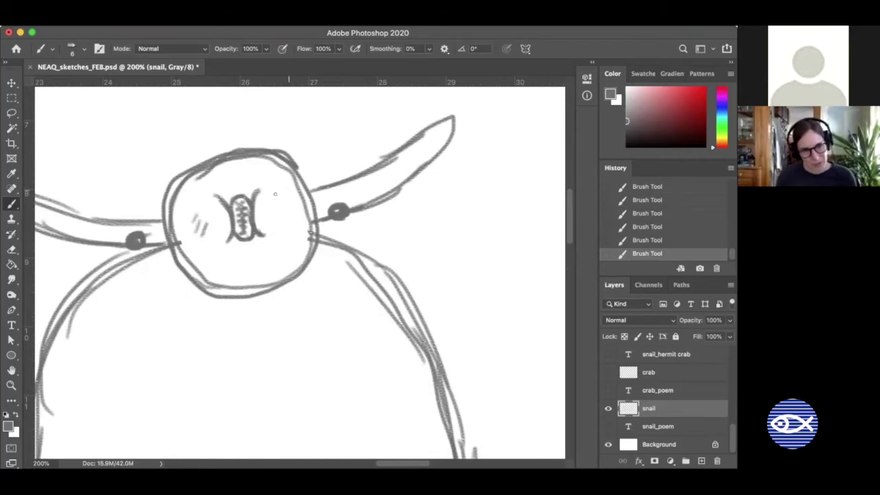
drag(279, 195, 273, 204)
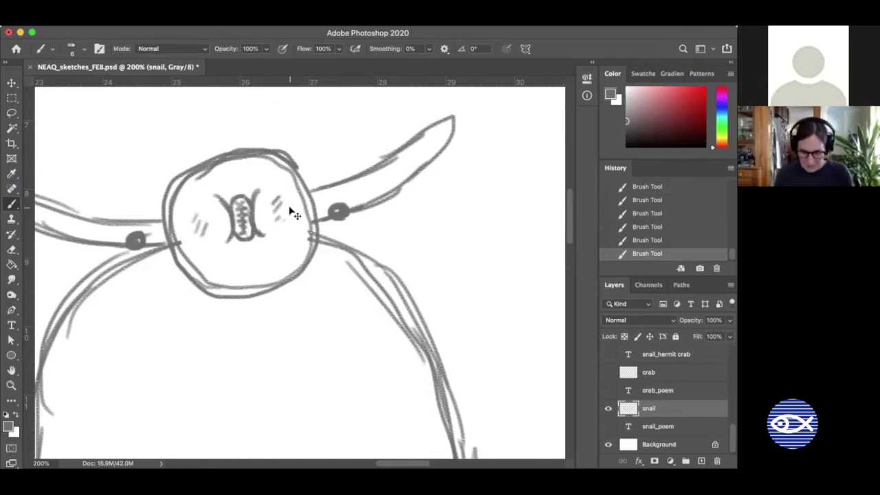
key(super+minus)
drag(279, 226, 236, 245)
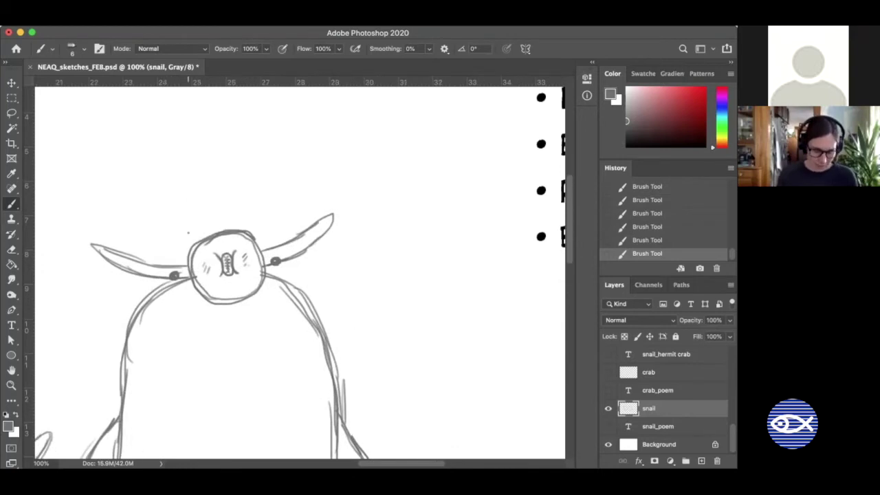
key(e)
mouse_move(236, 238)
mouse_down()
mouse_move(218, 235)
mouse_move(226, 231)
mouse_up()
Hand-letter "OM NOM NOM" above the head beside its right tentacle
key(b)
mouse_move(250, 193)
mouse_down()
mouse_move(273, 199)
mouse_move(268, 206)
mouse_up()
click(275, 205)
mouse_move(275, 202)
mouse_down()
mouse_move(292, 200)
mouse_move(277, 222)
mouse_move(303, 214)
mouse_up()
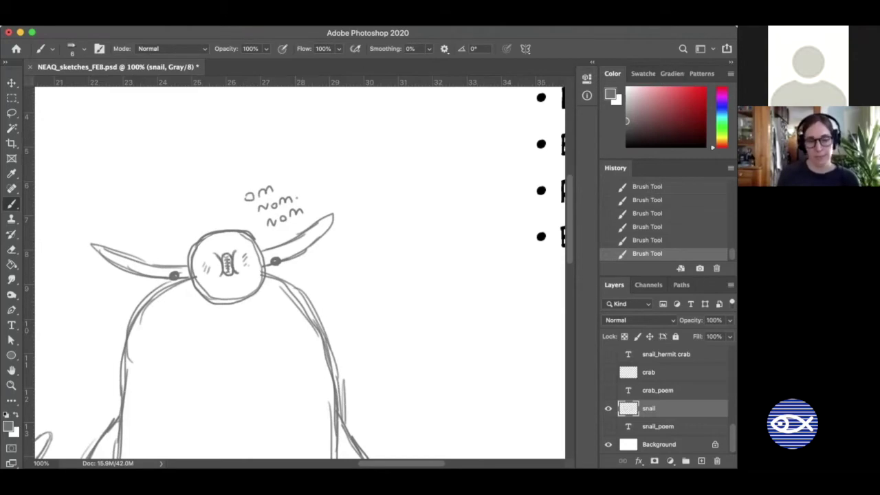
Draw a broken vertical center line down the middle of the oval foot
key(super+minus)
key(super+minus)
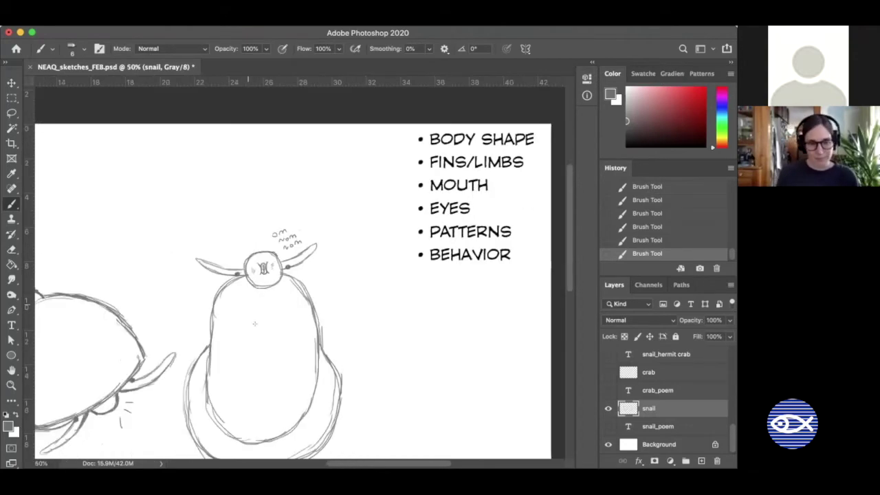
scroll(300, 209, down, 5)
scroll(299, 209, left, 2)
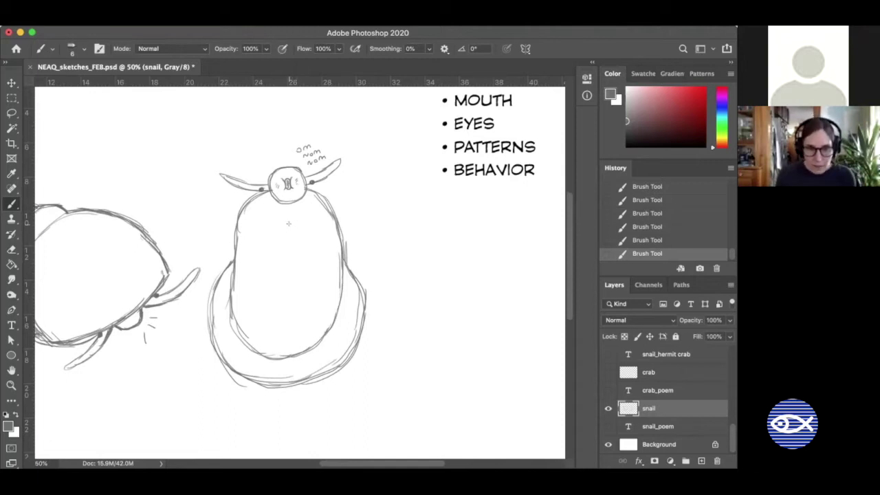
drag(286, 217, 286, 308)
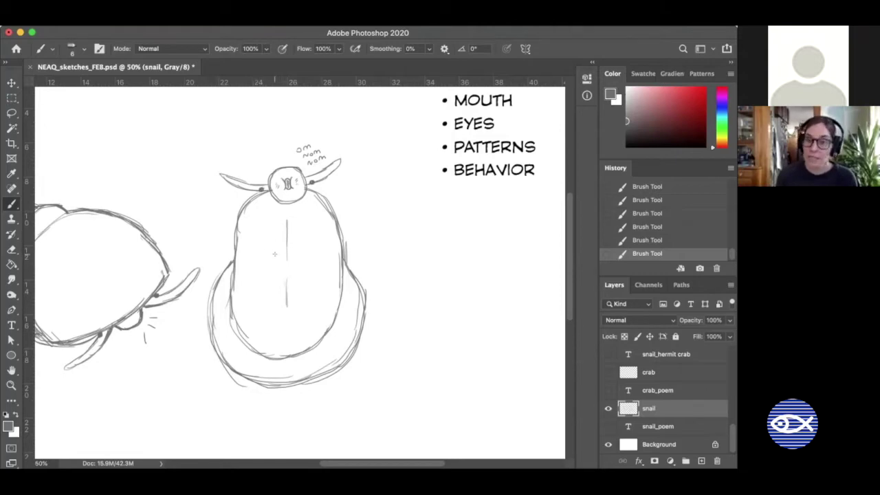
Sketch a loose circle above the first snail as the main body of a third snail's shell
key(super+minus)
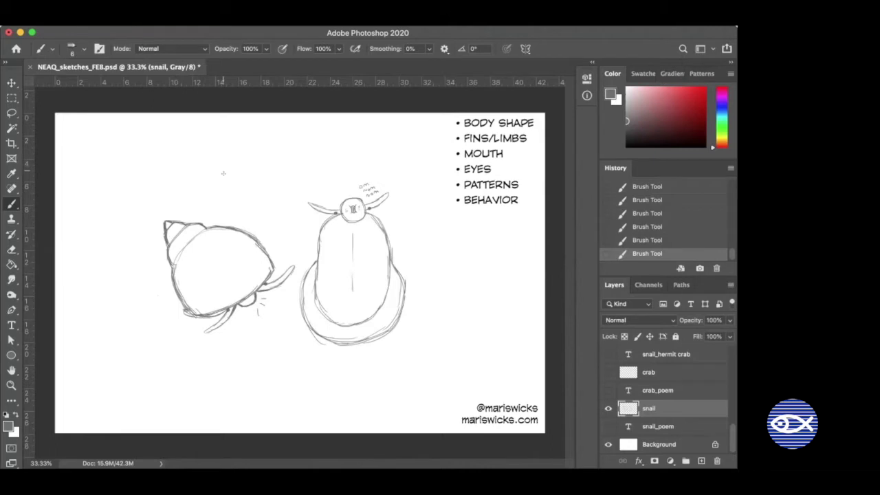
mouse_move(219, 165)
mouse_down()
mouse_move(238, 177)
mouse_move(229, 195)
mouse_move(227, 168)
mouse_move(258, 200)
mouse_up()
mouse_move(222, 170)
mouse_down()
mouse_move(264, 194)
mouse_move(251, 199)
mouse_up()
mouse_move(221, 173)
mouse_down()
mouse_move(237, 150)
mouse_move(270, 146)
mouse_move(281, 172)
mouse_move(263, 198)
mouse_move(282, 152)
mouse_move(256, 144)
mouse_move(222, 164)
mouse_move(268, 148)
mouse_up()
mouse_move(227, 172)
mouse_down()
mouse_move(241, 192)
mouse_move(262, 199)
mouse_move(222, 163)
mouse_move(259, 143)
mouse_up()
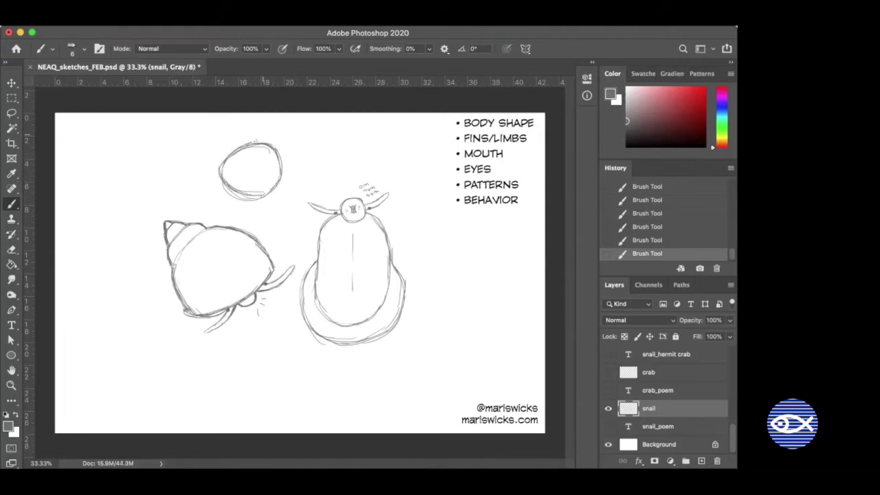
Sketch a pointed cone with cross lines on top of the circle as the shell's spire
mouse_move(244, 145)
mouse_down()
mouse_move(268, 120)
mouse_move(282, 158)
mouse_move(275, 127)
mouse_move(258, 134)
mouse_move(280, 135)
mouse_up()
drag(247, 137, 280, 128)
drag(261, 130, 279, 128)
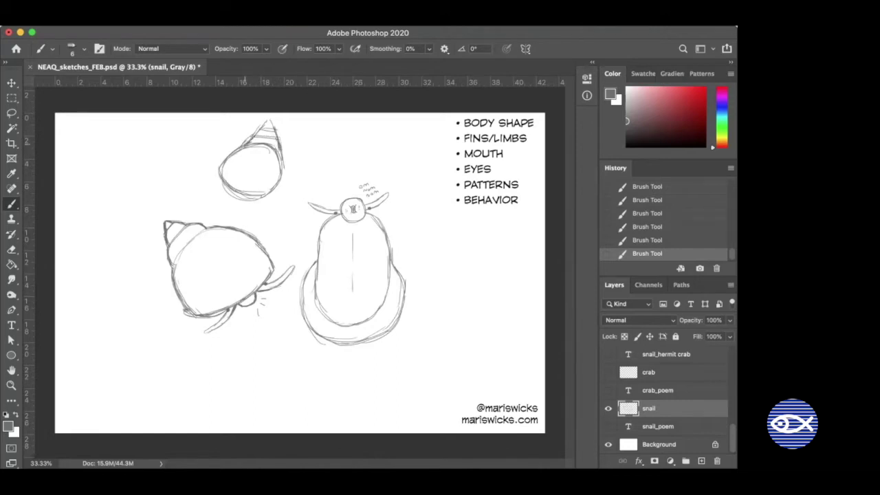
Shape the spire into rounded, stepped whorls and darken the third shell's right outline
mouse_move(253, 136)
mouse_down()
mouse_move(276, 127)
mouse_move(275, 119)
mouse_up()
mouse_move(243, 147)
mouse_down()
mouse_move(265, 123)
mouse_move(277, 132)
mouse_move(282, 168)
mouse_up()
drag(272, 191, 279, 178)
mouse_move(278, 183)
mouse_down()
mouse_move(281, 176)
mouse_move(277, 186)
mouse_up()
mouse_move(279, 179)
mouse_down()
mouse_move(283, 158)
mouse_move(247, 142)
mouse_move(267, 126)
mouse_up()
Erase the stray guide lines around the third shell's spire and at the top of its circle
key(e)
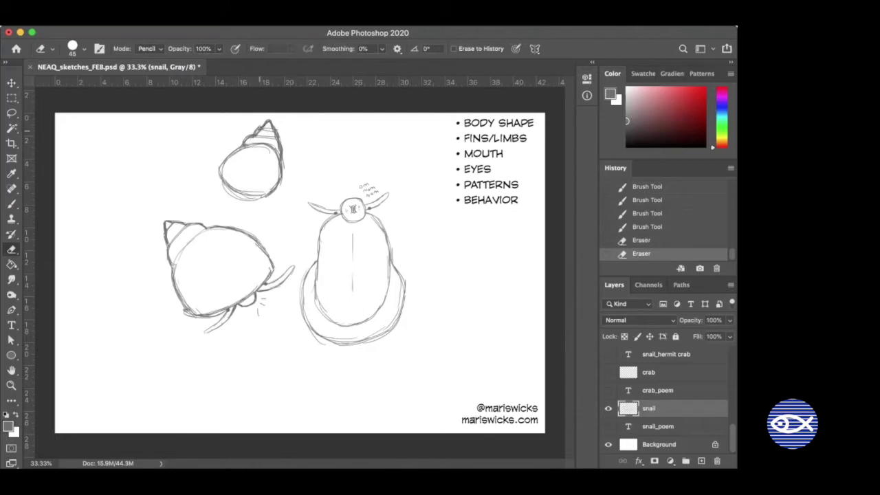
drag(255, 134, 274, 126)
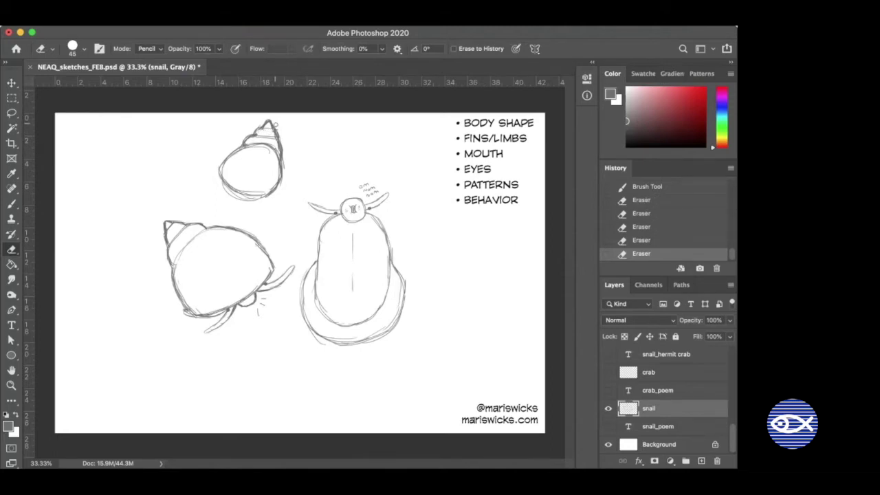
mouse_move(260, 140)
mouse_down()
mouse_move(270, 145)
mouse_move(251, 144)
mouse_up()
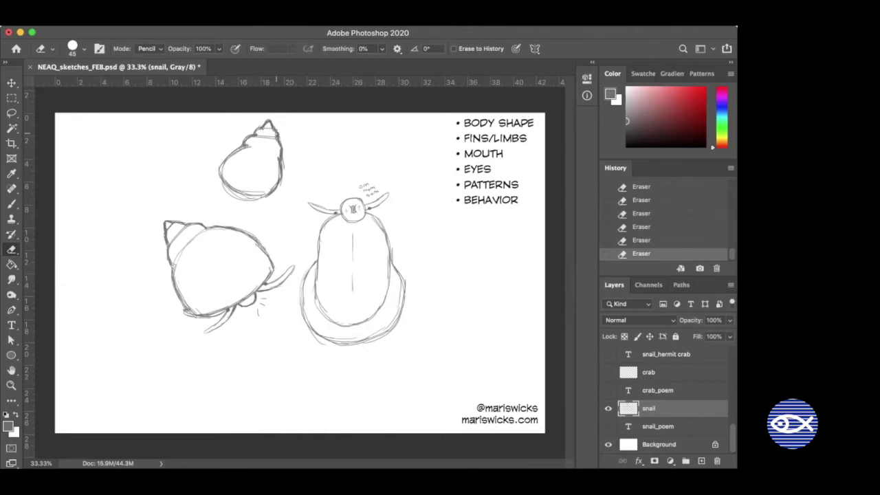
Redraw the curved lines separating the whorls between the third shell's spire and its round body
key(b)
drag(249, 145, 277, 151)
drag(253, 146, 275, 149)
mouse_move(255, 143)
mouse_down()
mouse_move(276, 149)
mouse_move(277, 134)
mouse_up()
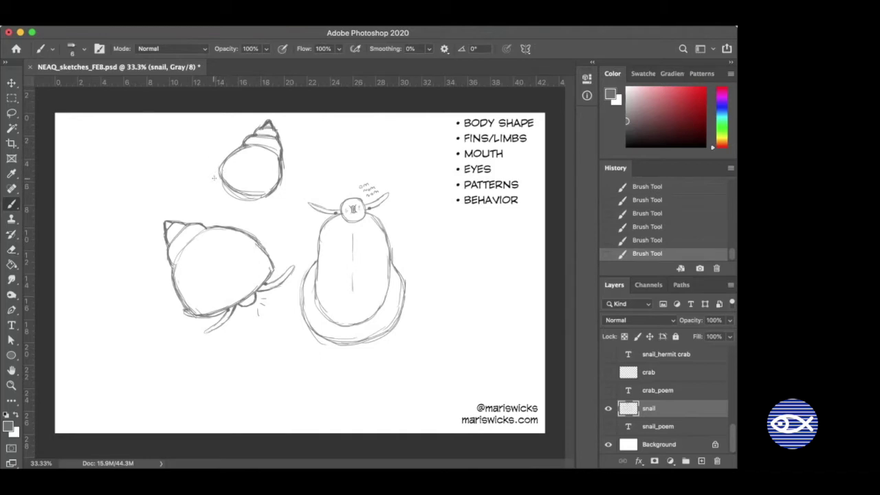
Sketch the third snail's foot extending beneath the shell, with a rounded front at left and a tapered end at right
mouse_move(216, 180)
mouse_down()
mouse_move(218, 171)
mouse_move(205, 183)
mouse_move(220, 205)
mouse_move(252, 203)
mouse_move(291, 181)
mouse_move(299, 167)
mouse_move(250, 197)
mouse_move(279, 168)
mouse_move(244, 202)
mouse_move(285, 184)
mouse_move(276, 189)
mouse_move(298, 166)
mouse_move(282, 163)
mouse_up()
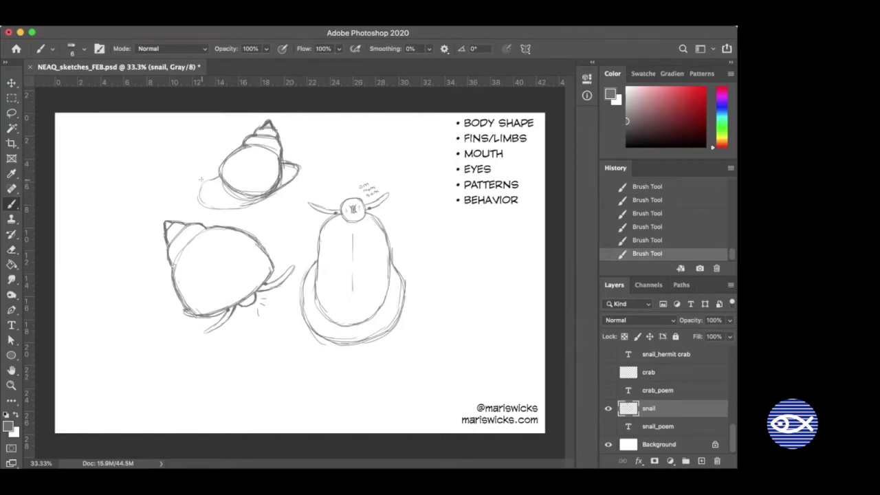
key(super+plus)
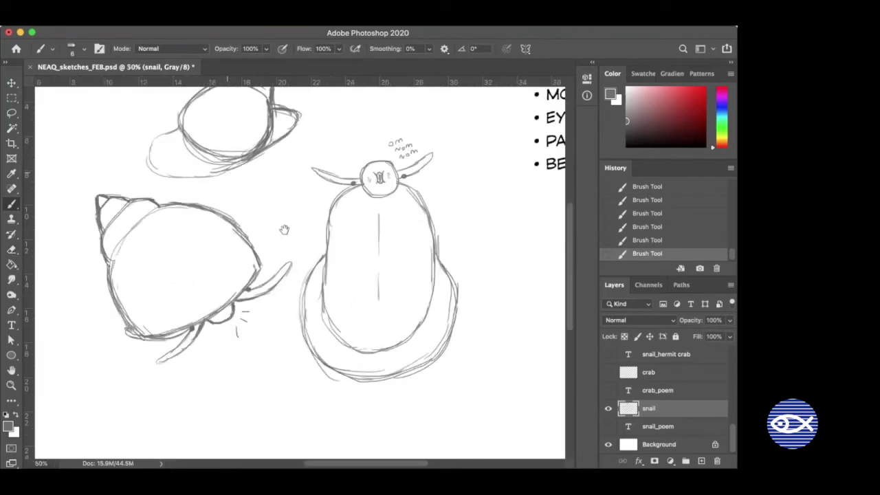
drag(285, 229, 340, 288)
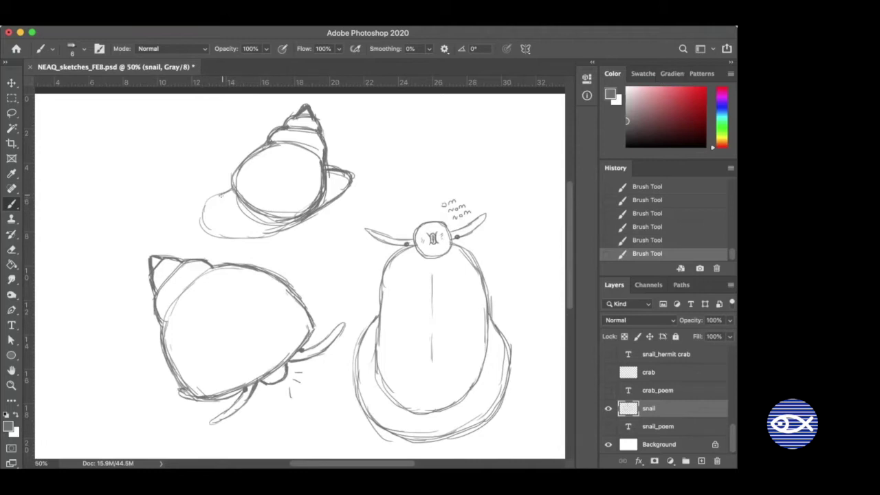
Round out the front of the third snail's foot and sketch two tentacles with dark eye dots at their bases
mouse_move(219, 195)
mouse_down()
mouse_move(209, 224)
mouse_move(227, 235)
mouse_move(285, 224)
mouse_move(213, 228)
mouse_up()
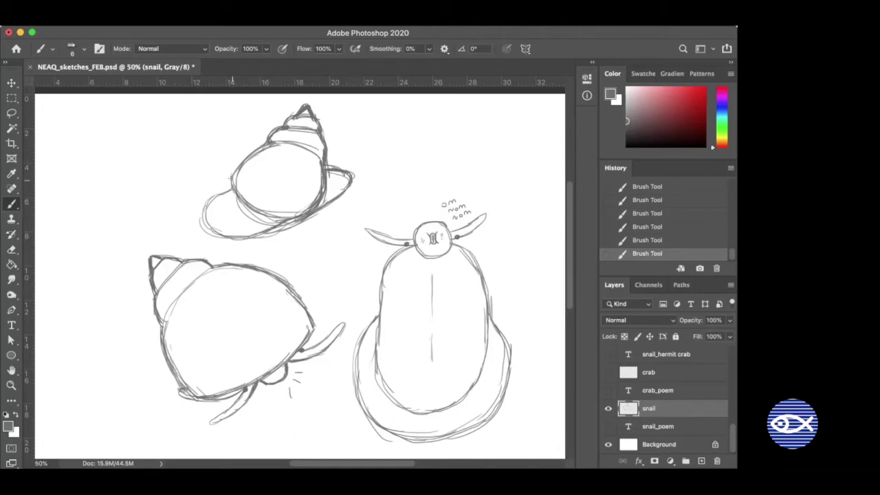
mouse_move(228, 191)
mouse_down()
mouse_move(209, 180)
mouse_move(231, 199)
mouse_move(218, 213)
mouse_move(250, 217)
mouse_up()
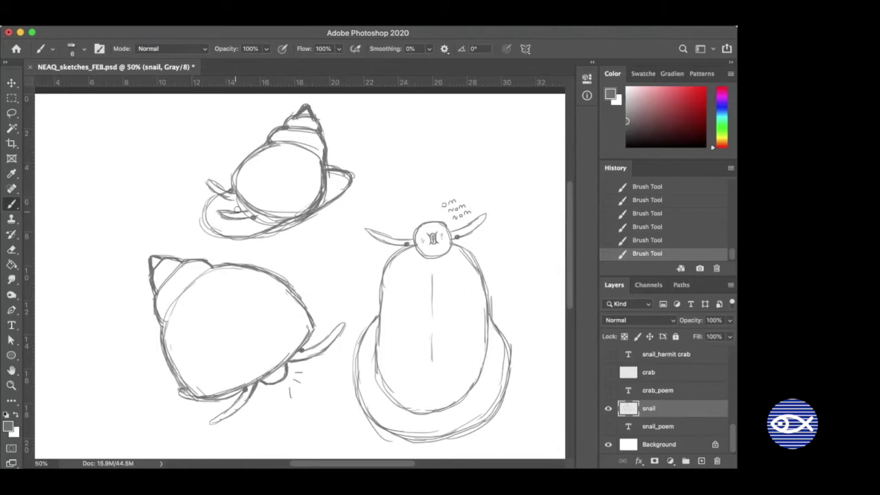
Erase the foot outline where it crosses the third snail's tentacles and the stray lines beside its eyes
key(e)
click(223, 194)
click(223, 193)
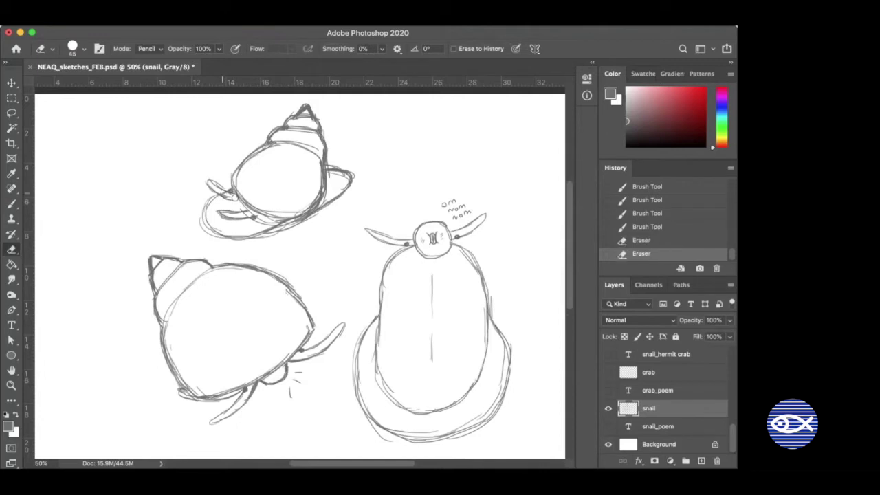
click(241, 211)
click(243, 210)
click(266, 214)
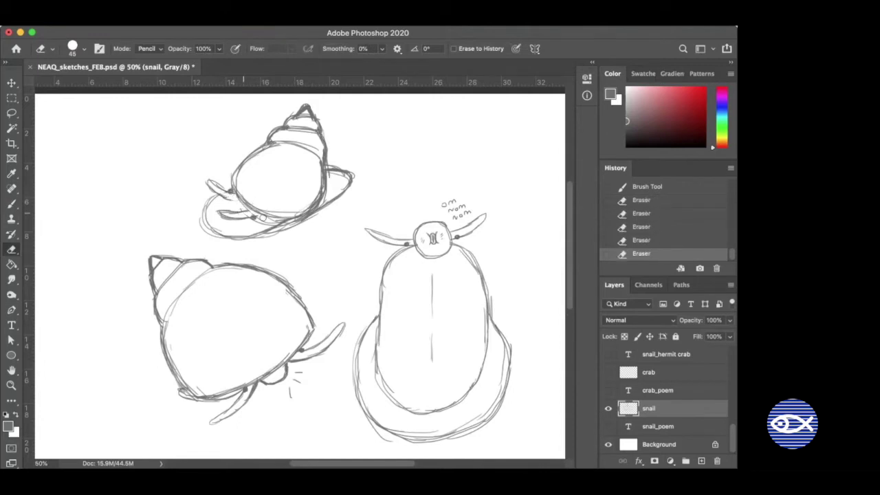
click(264, 220)
Add a new layer and place it directly beneath the snail layer
key(super+minus)
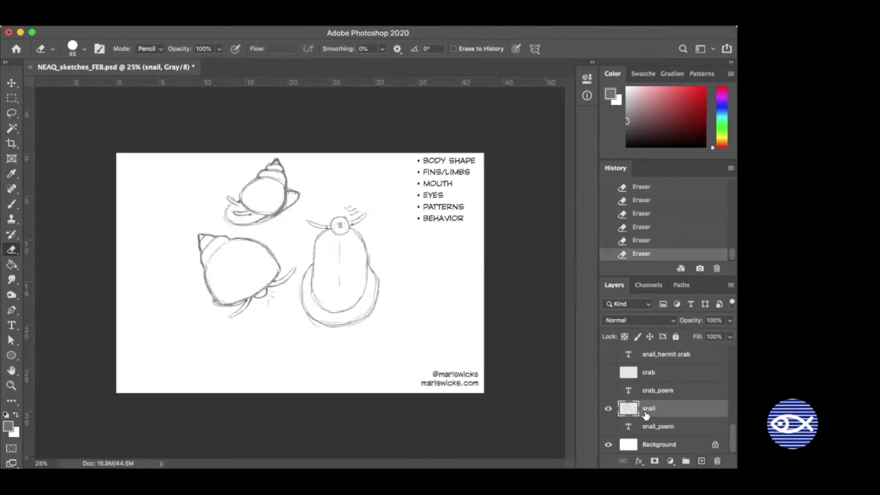
key(super+shift+alt+n)
drag(630, 411, 636, 433)
drag(560, 405, 560, 412)
Sketch a pile of large overlapping rounded rocks across the lower-left part of the page behind the snails
key(b)
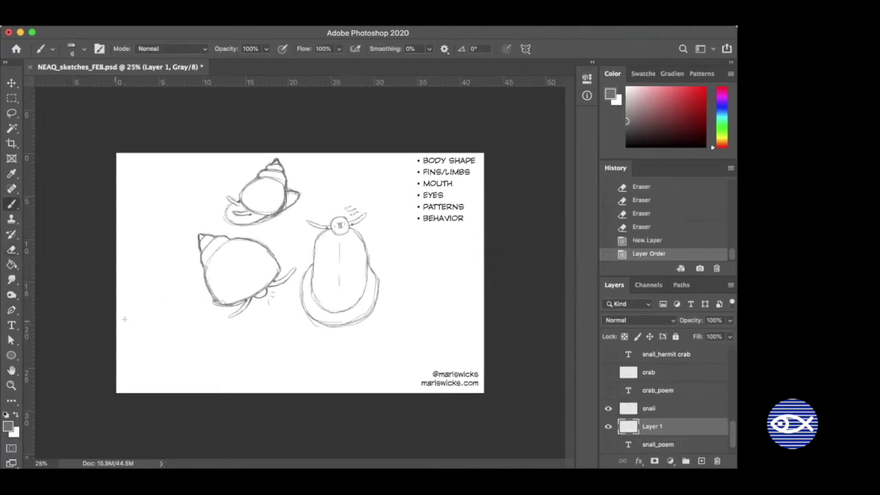
drag(118, 311, 161, 329)
drag(163, 331, 200, 389)
drag(180, 358, 240, 337)
drag(280, 383, 238, 335)
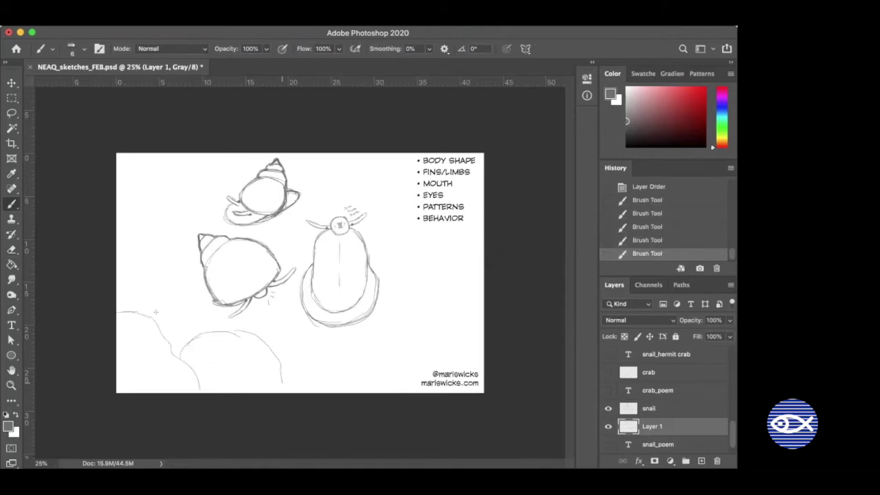
mouse_move(164, 294)
mouse_down()
mouse_move(142, 309)
mouse_move(118, 271)
mouse_up()
drag(145, 304, 213, 331)
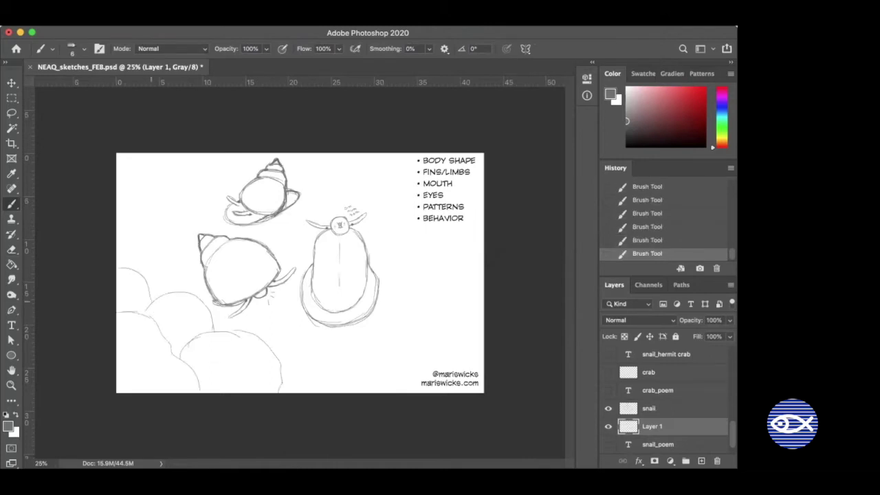
mouse_move(133, 265)
mouse_down()
mouse_move(164, 259)
mouse_move(235, 318)
mouse_move(280, 318)
mouse_up()
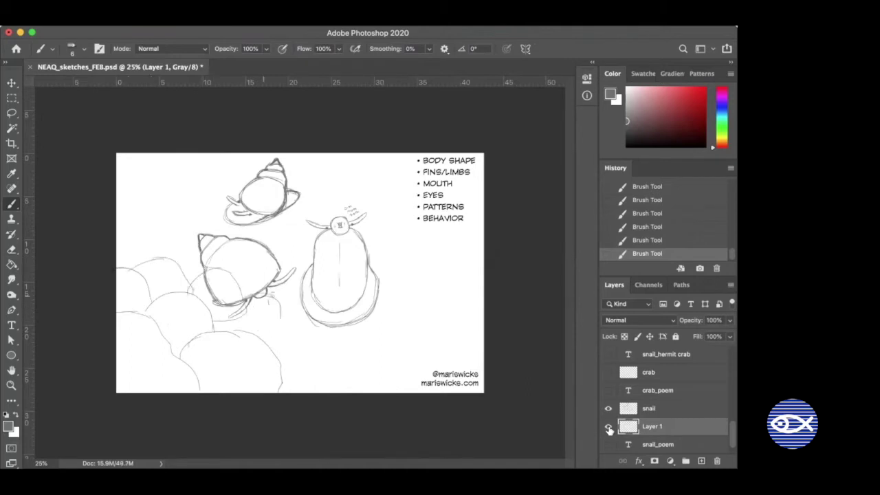
Add smaller rocks beneath the lower-left snail and a separate boulder to the right of the pile
click(608, 427)
click(608, 426)
drag(268, 318, 283, 339)
drag(246, 312, 256, 334)
drag(294, 364, 347, 369)
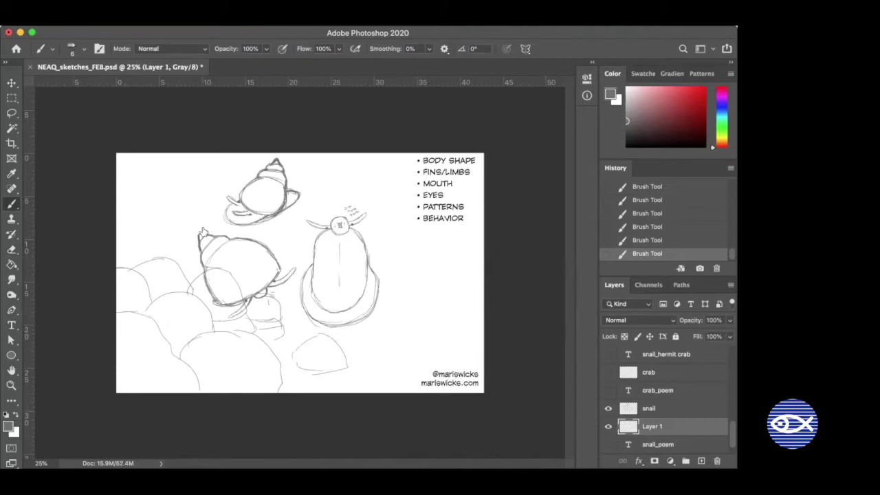
Hide the rock layer and the snail layer, and show the crab_poem text
key(super+comma)
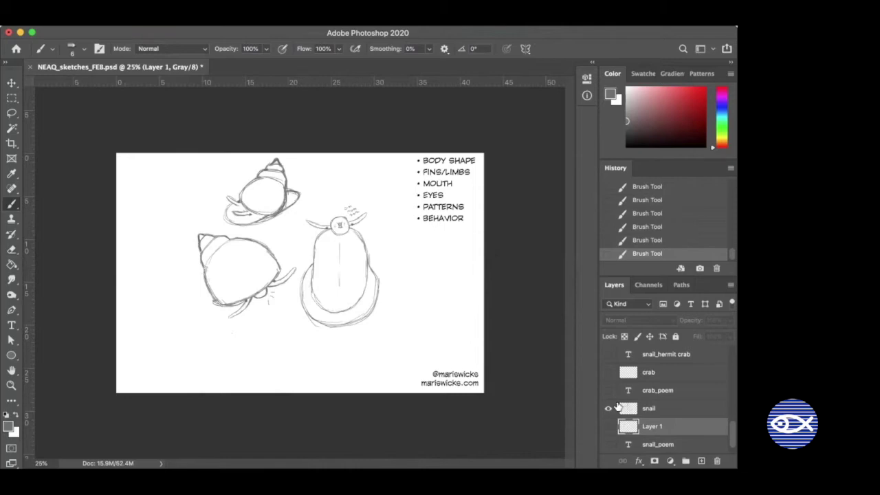
click(608, 409)
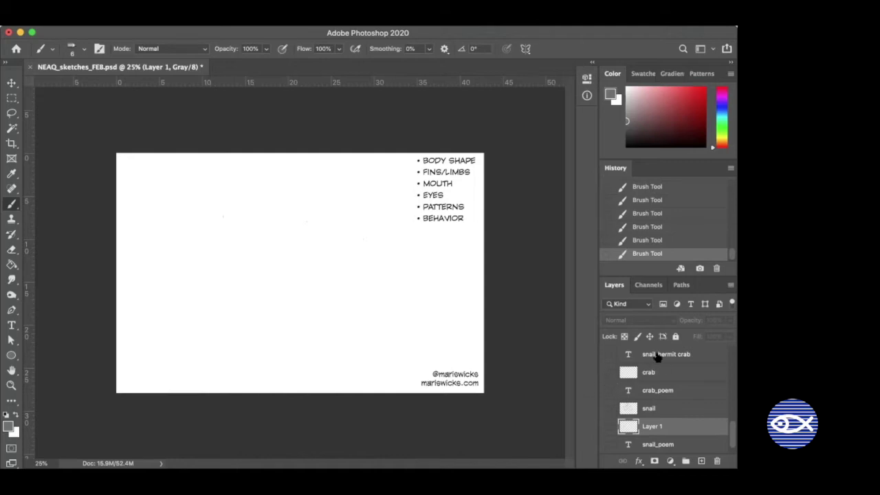
click(607, 391)
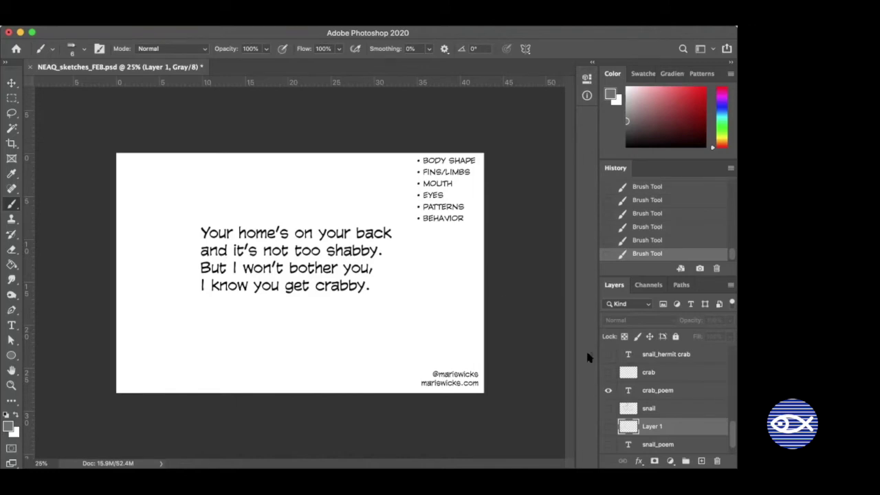
Show the crab layer and duplicate the snail layer, keeping the copy visible while hiding the original and the crab_poem text
click(609, 372)
click(607, 408)
mouse_move(668, 430)
mouse_down()
mouse_move(673, 466)
mouse_move(685, 460)
mouse_up()
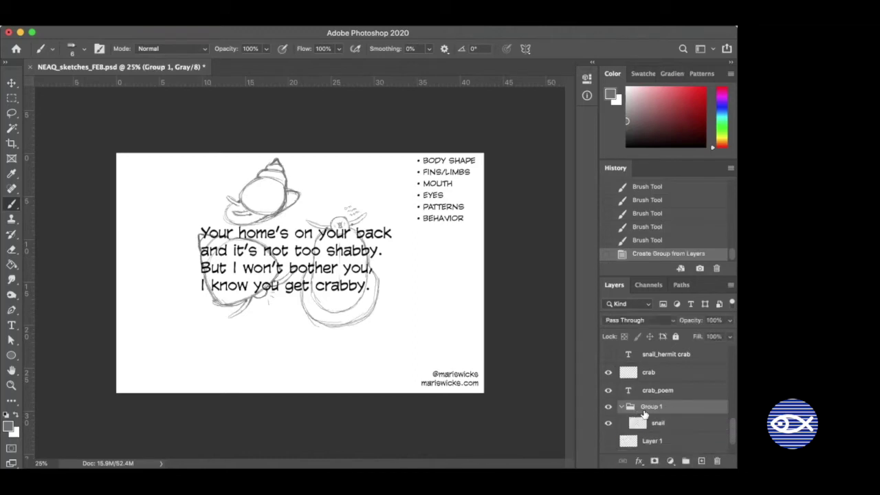
key(super+z)
drag(641, 424, 701, 461)
click(608, 426)
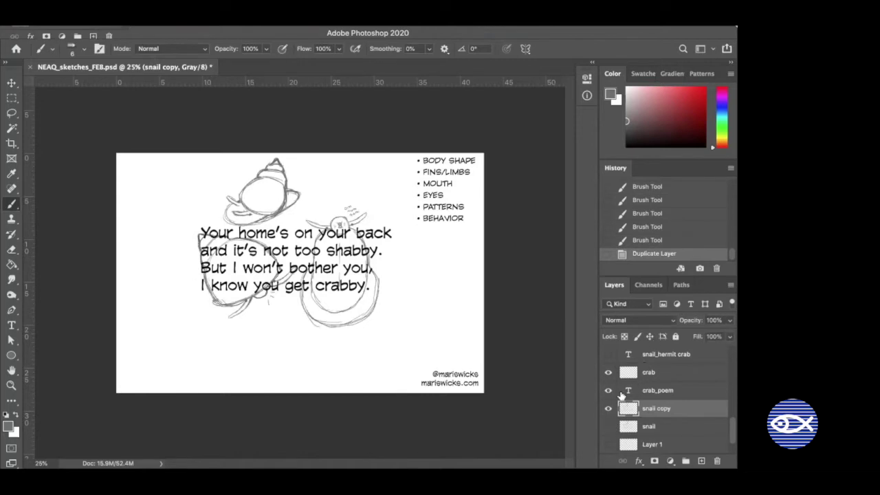
click(608, 390)
Erase the tentacles, head, foot and motion marks around the large lower-left shell, leaving only the shell
key(super+=)
key(super+=)
drag(265, 280, 324, 329)
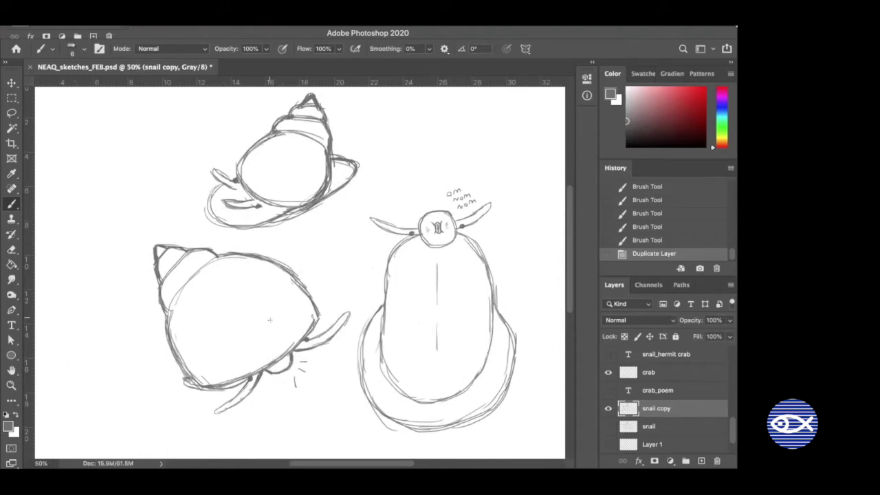
key(e)
mouse_move(228, 406)
mouse_down()
mouse_move(207, 413)
mouse_move(266, 374)
mouse_move(213, 398)
mouse_move(222, 392)
mouse_move(193, 387)
mouse_move(201, 392)
mouse_up()
mouse_move(262, 387)
mouse_down()
mouse_move(308, 342)
mouse_move(295, 356)
mouse_move(300, 345)
mouse_move(291, 356)
mouse_move(329, 329)
mouse_move(286, 387)
mouse_move(320, 352)
mouse_move(311, 344)
mouse_move(301, 381)
mouse_up()
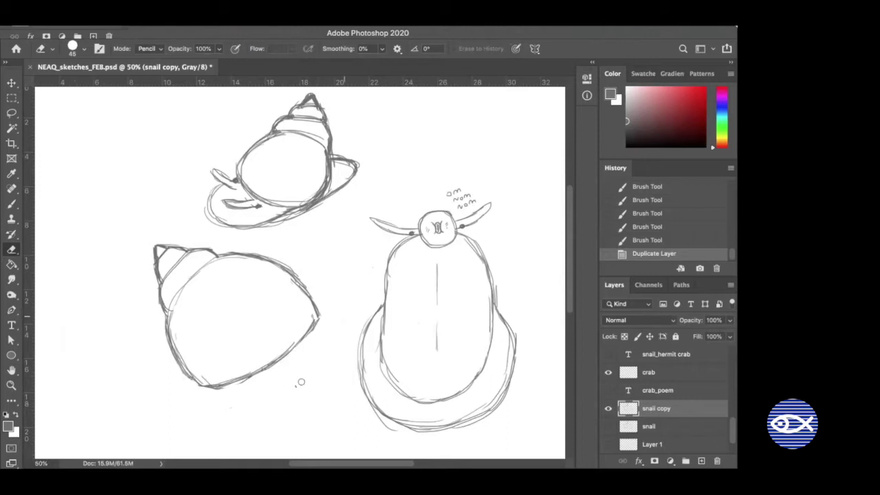
Select the underside-view snail on the copied layer, delete it and clear the selection
key(l)
mouse_move(479, 453)
mouse_down()
mouse_move(344, 392)
mouse_move(345, 239)
mouse_move(520, 186)
mouse_move(532, 392)
mouse_up()
key(Delete)
key(ctrl+d)
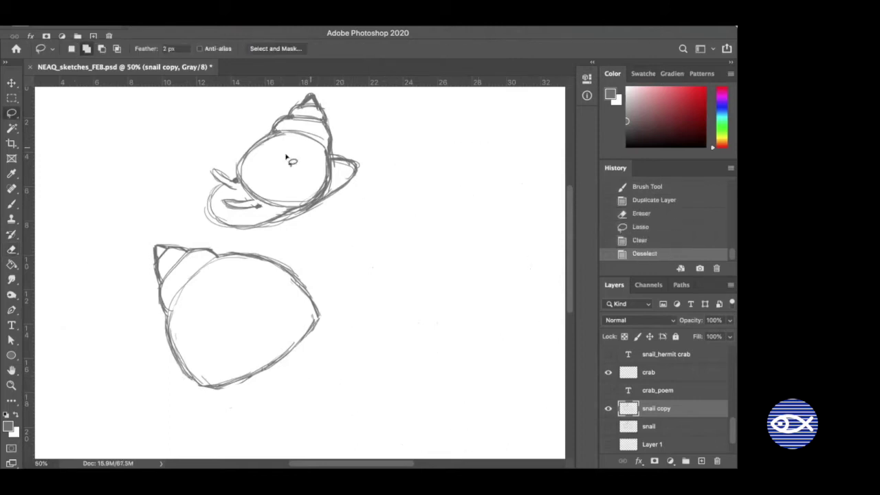
Erase the foot and tentacles from the upper snail, leaving only its shell
key(e)
mouse_move(220, 170)
mouse_down()
mouse_move(235, 186)
mouse_move(235, 173)
mouse_move(216, 183)
mouse_move(205, 165)
mouse_move(208, 210)
mouse_move(211, 194)
mouse_move(234, 229)
mouse_move(198, 209)
mouse_move(223, 200)
mouse_move(257, 206)
mouse_move(244, 199)
mouse_move(233, 180)
mouse_up()
drag(260, 227, 311, 211)
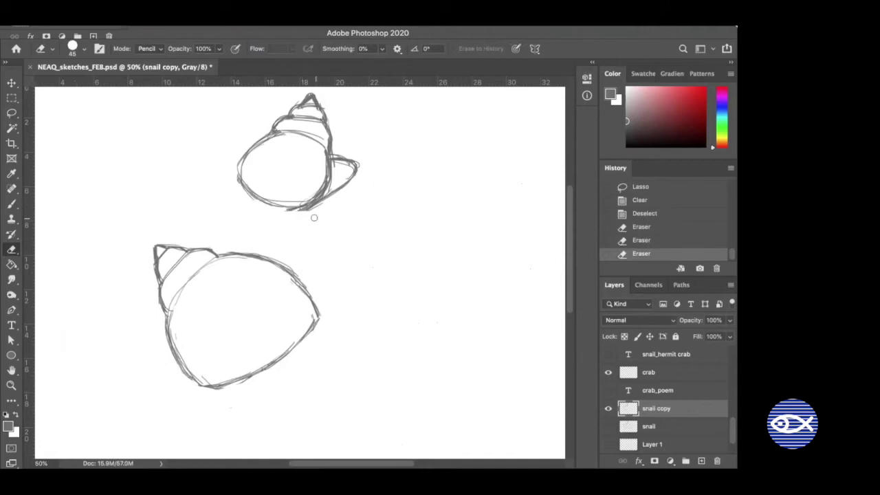
mouse_move(291, 214)
mouse_down()
mouse_move(316, 206)
mouse_move(341, 170)
mouse_move(340, 150)
mouse_move(330, 194)
mouse_move(347, 188)
mouse_up()
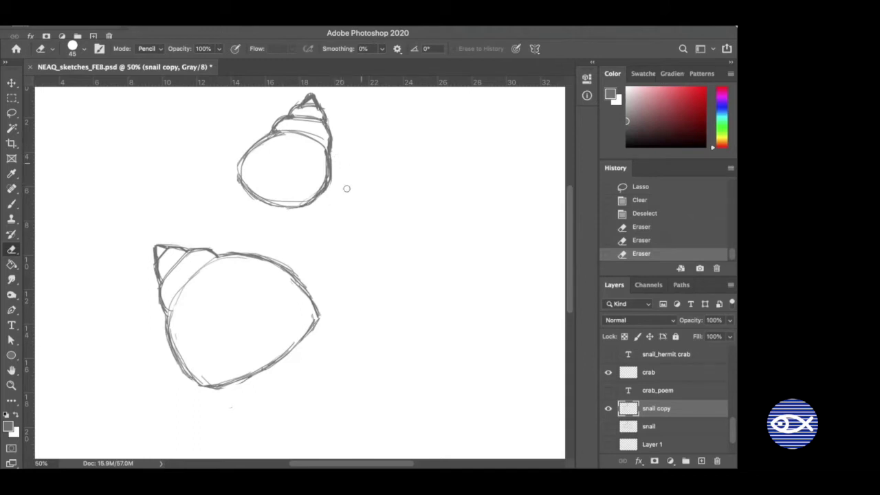
Move the smaller shell down and to the right of the larger shell, and clear the selection
key(super+minus)
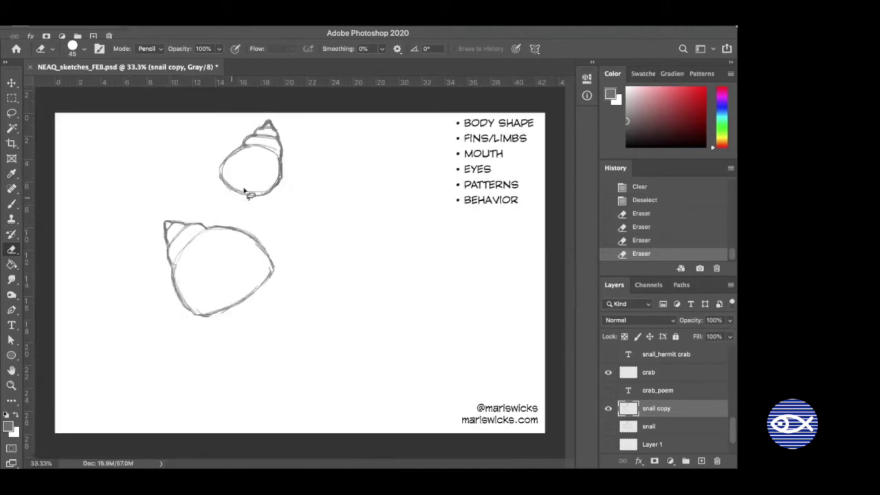
key(l)
mouse_move(320, 151)
mouse_down()
mouse_move(284, 197)
mouse_move(299, 190)
mouse_move(289, 183)
mouse_move(367, 212)
mouse_move(389, 235)
mouse_up()
key(v)
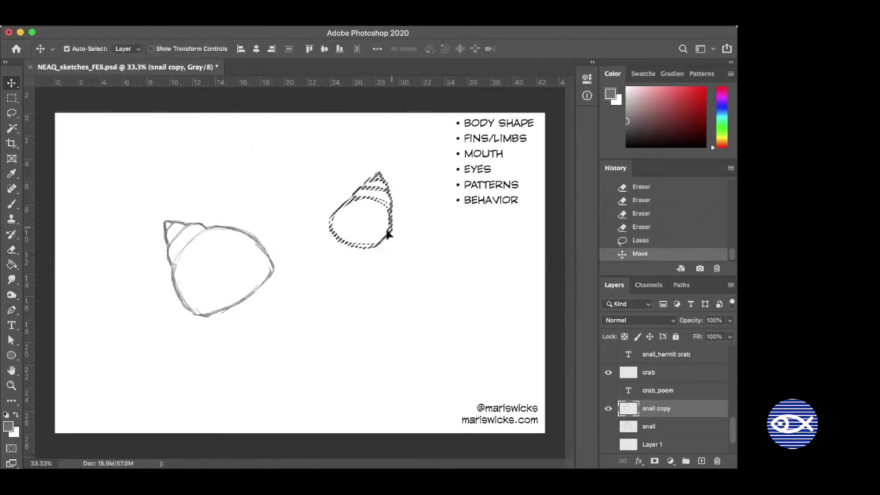
key(super+d)
Draw two stalked eyes with dark, highlighted tips at the lower-right rim of the larger shell
key(super+plus)
key(super+plus)
scroll(271, 298, down, 3)
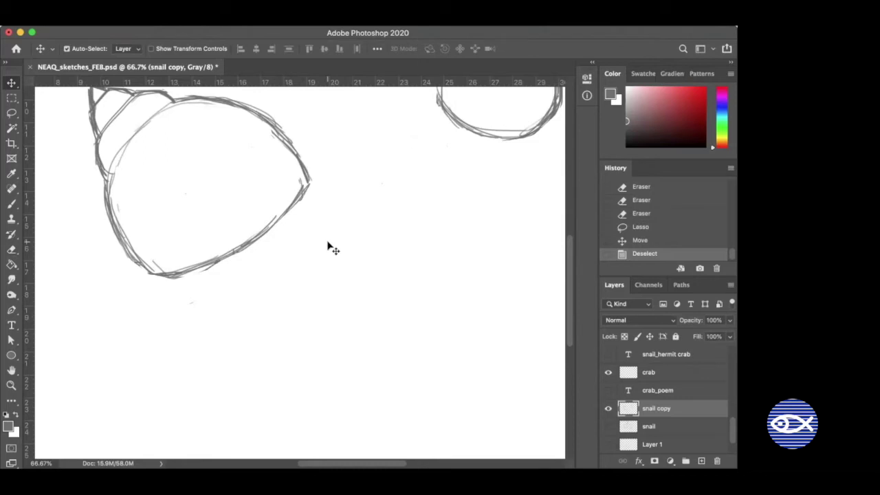
key(b)
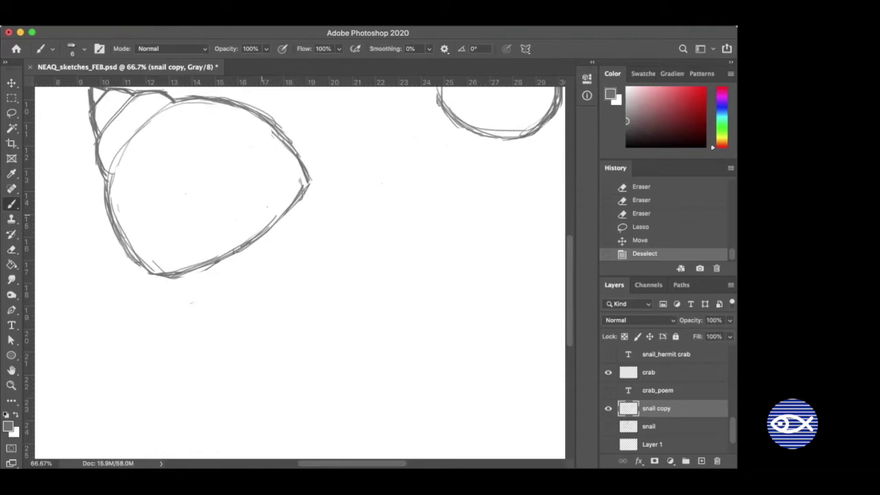
mouse_move(252, 253)
mouse_down()
mouse_move(256, 215)
mouse_move(278, 232)
mouse_up()
drag(274, 201, 282, 199)
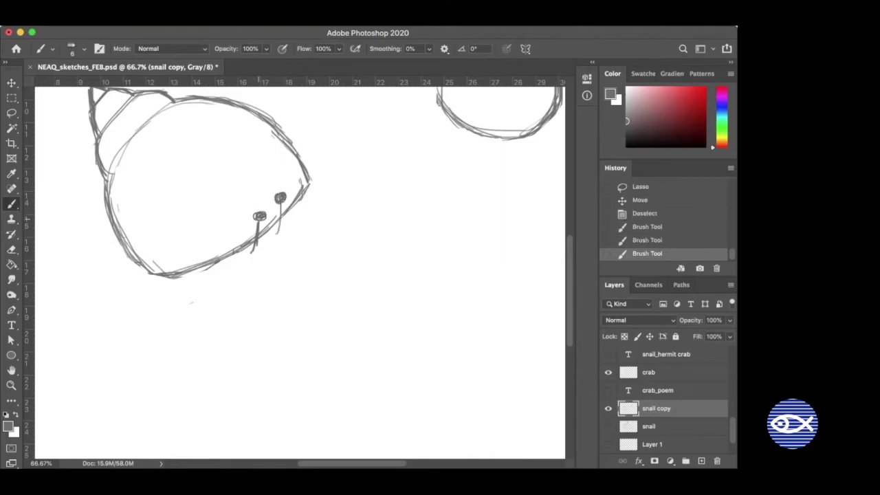
Sketch the near front claw as a long tapered oval joined by a short arm beneath the shell rim
key(space)
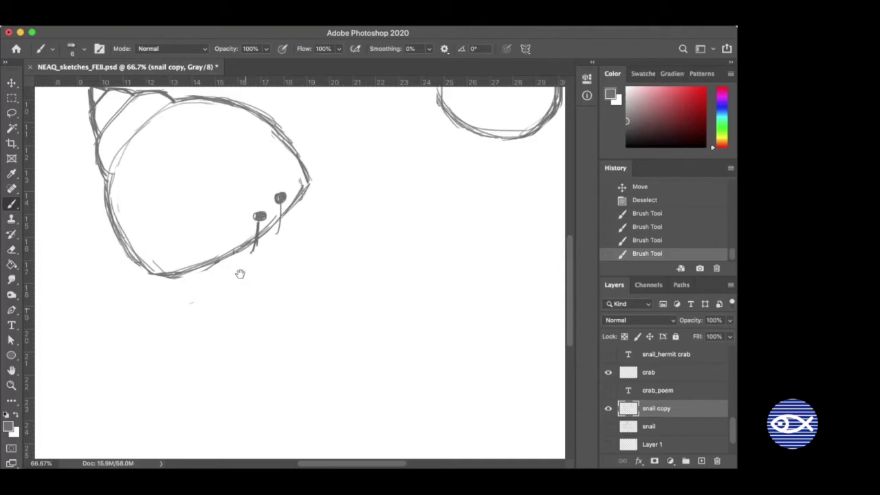
drag(241, 273, 231, 218)
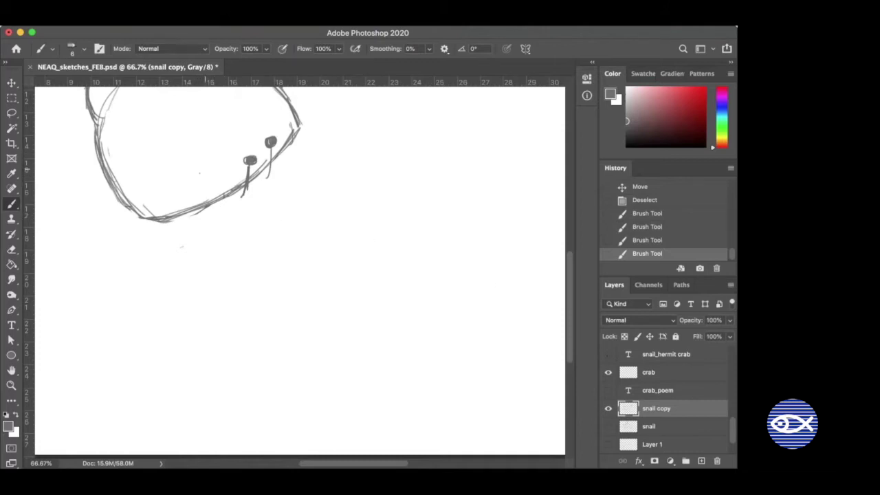
mouse_move(225, 196)
mouse_down()
mouse_move(249, 195)
mouse_move(279, 216)
mouse_up()
mouse_move(315, 309)
mouse_down()
mouse_move(310, 341)
mouse_move(264, 289)
mouse_move(240, 210)
mouse_move(270, 194)
mouse_up()
drag(176, 222, 241, 224)
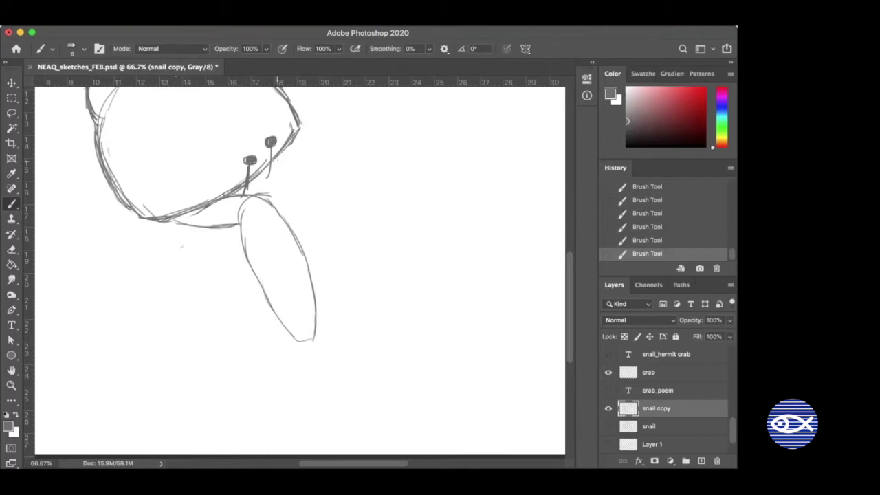
Sketch the far front claw as a narrower pointed oval with its arm extending from the shell rim
drag(268, 167, 321, 155)
mouse_move(246, 195)
mouse_down()
mouse_move(298, 183)
mouse_move(322, 157)
mouse_move(340, 181)
mouse_move(362, 282)
mouse_up()
drag(297, 169, 320, 225)
drag(295, 189, 362, 294)
drag(329, 257, 364, 290)
drag(321, 233, 295, 168)
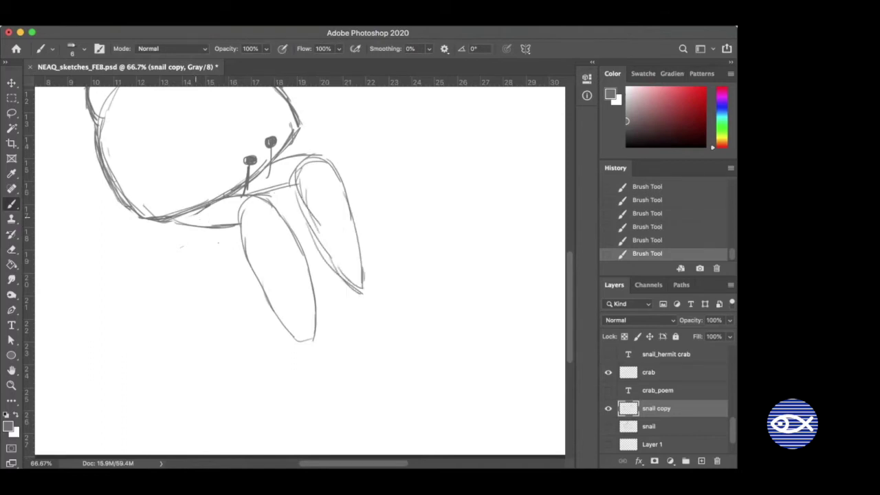
Draw two jointed, pointed walking legs hanging beneath the shell, behind the near claw
drag(179, 220, 228, 252)
drag(187, 224, 237, 272)
mouse_move(236, 272)
mouse_down()
mouse_move(196, 234)
mouse_move(234, 296)
mouse_move(202, 365)
mouse_move(229, 264)
mouse_up()
mouse_move(176, 221)
mouse_down()
mouse_move(203, 265)
mouse_move(169, 356)
mouse_up()
drag(192, 277, 159, 365)
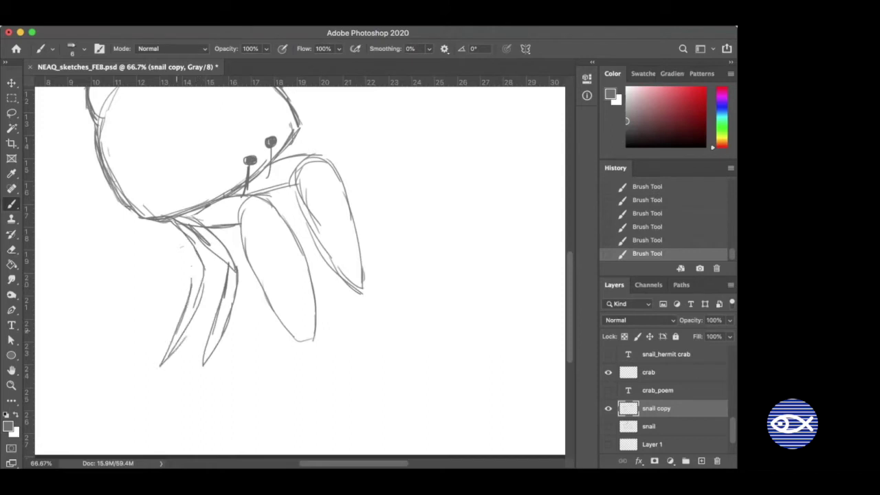
mouse_move(184, 307)
mouse_down()
mouse_move(168, 229)
mouse_move(124, 208)
mouse_move(140, 219)
mouse_move(200, 206)
mouse_up()
drag(266, 203, 217, 253)
Sketch a bent leg behind the far claw and a long jointed leg reaching outward from the shell rim
scroll(299, 269, up, 2)
scroll(299, 270, right, 2)
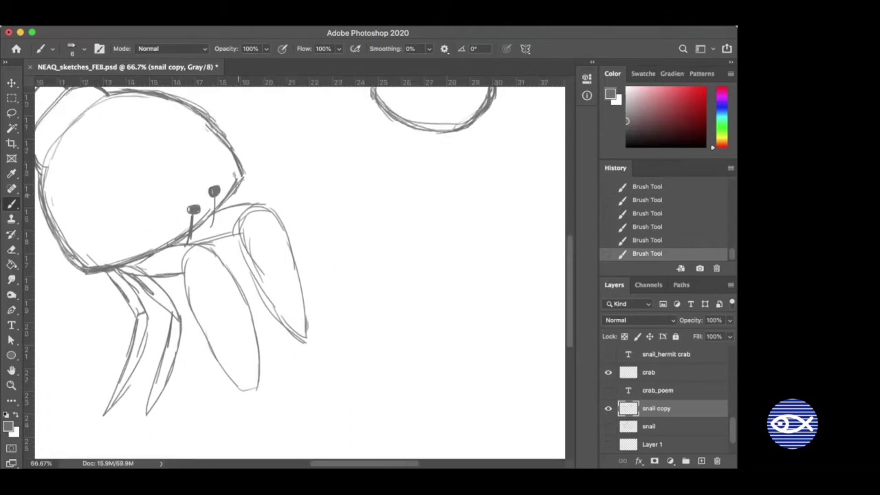
drag(233, 198, 268, 191)
mouse_move(226, 202)
mouse_down()
mouse_move(251, 194)
mouse_move(289, 213)
mouse_up()
mouse_move(238, 180)
mouse_down()
mouse_move(316, 163)
mouse_move(392, 170)
mouse_move(252, 191)
mouse_up()
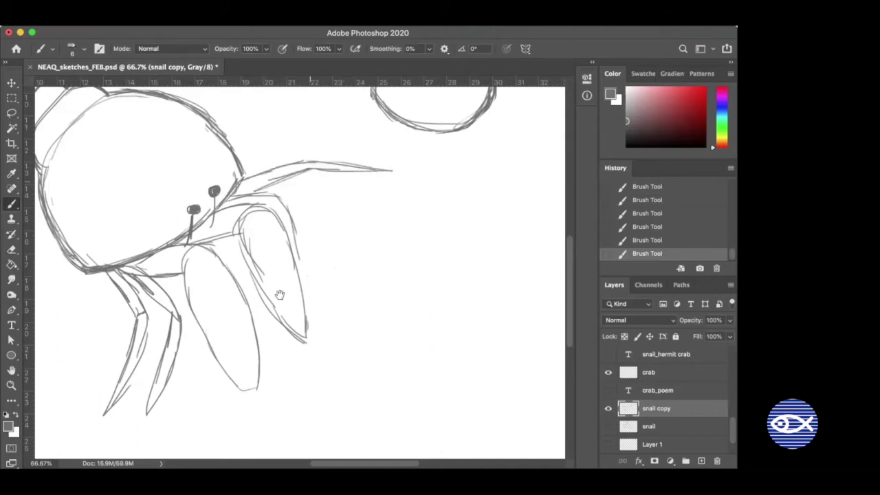
Add two raised positions for the outstretched leg's tip, with curved arcs and short motion lines to suggest waving
scroll(279, 295, up, 2)
scroll(299, 273, up, 5)
mouse_move(266, 265)
mouse_down()
mouse_move(310, 197)
mouse_move(278, 262)
mouse_up()
drag(268, 261, 341, 228)
drag(341, 229, 282, 264)
drag(287, 231, 312, 262)
drag(315, 231, 324, 260)
mouse_move(284, 200)
mouse_down()
mouse_move(271, 220)
mouse_move(267, 214)
mouse_up()
drag(302, 291, 322, 291)
drag(311, 302, 326, 303)
drag(305, 359, 440, 294)
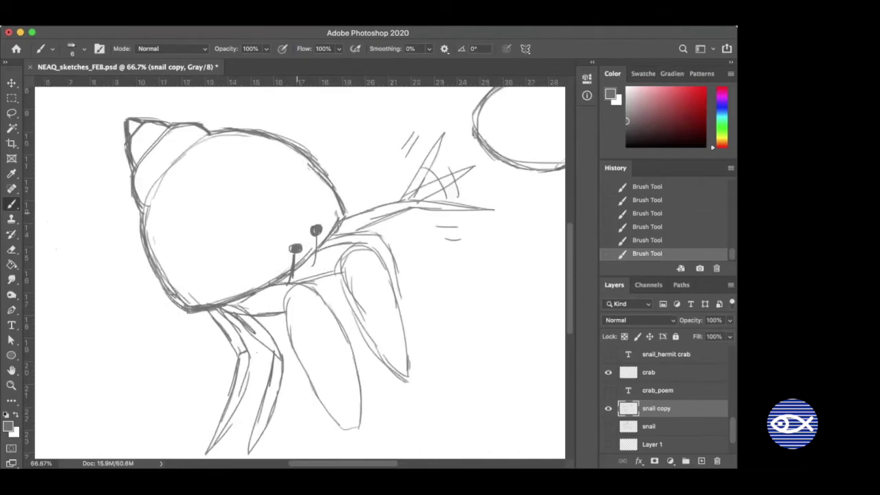
Draw two long, curving antennae rising from beside the crab's eyes
scroll(299, 271, up, 3)
scroll(299, 271, right, 1)
drag(218, 131, 259, 356)
drag(307, 141, 314, 279)
scroll(270, 370, down, 4)
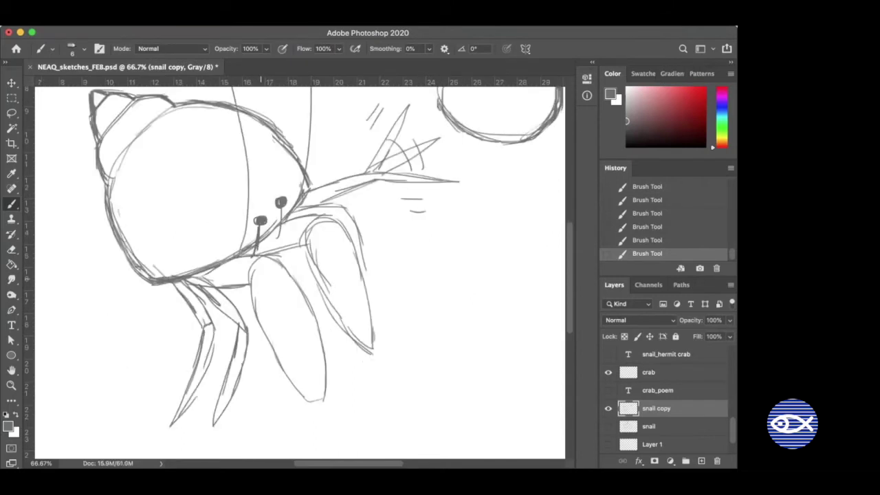
scroll(299, 264, down, 1)
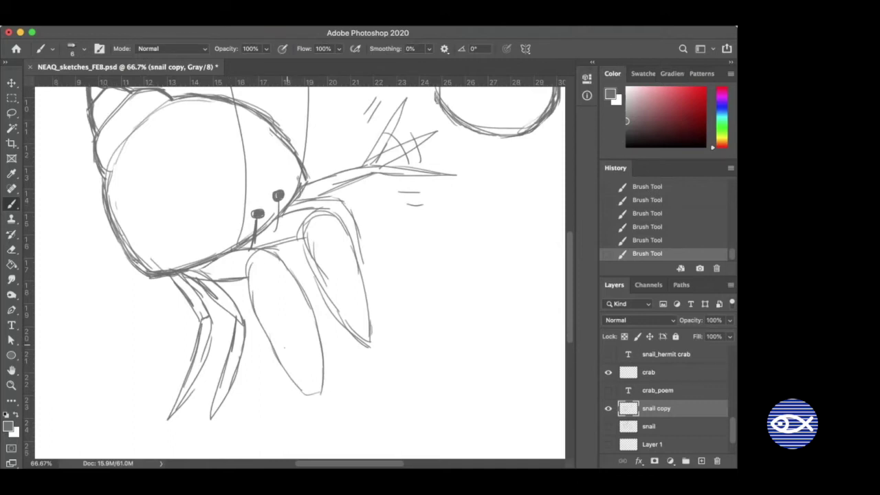
Add a dividing line and jagged pincer teeth near the tips of both of the large crab's claws
drag(273, 349, 365, 291)
drag(286, 336, 312, 389)
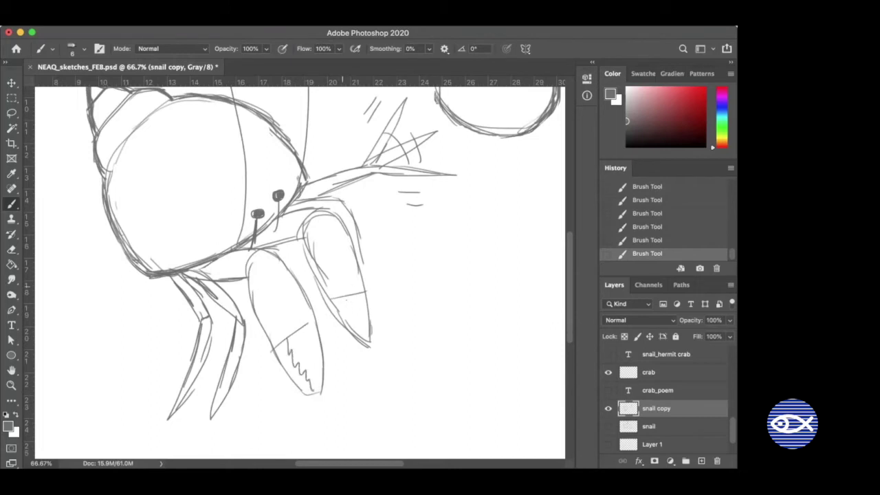
drag(348, 297, 355, 335)
drag(244, 363, 285, 402)
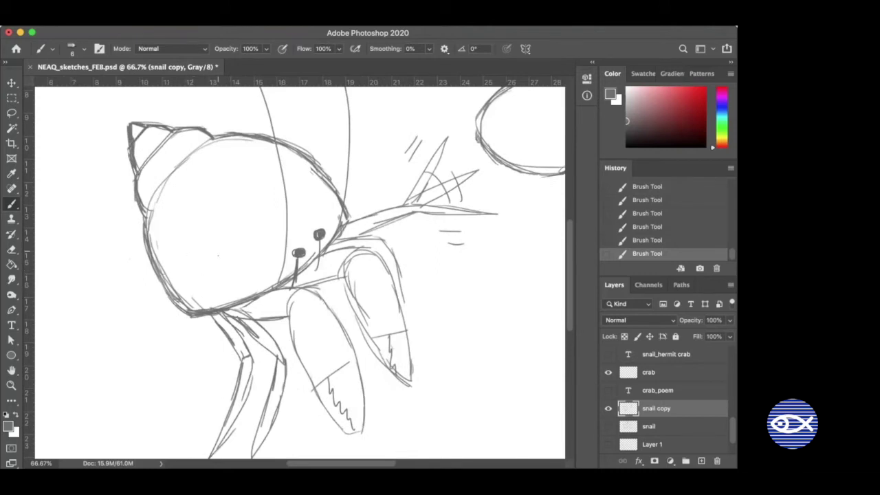
Try a curling spiral pattern inside the large crab's shell and erase it again
mouse_move(194, 298)
mouse_down()
mouse_move(177, 260)
mouse_move(187, 213)
mouse_move(176, 199)
mouse_move(159, 204)
mouse_move(195, 167)
mouse_move(211, 173)
mouse_move(235, 225)
mouse_move(278, 249)
mouse_up()
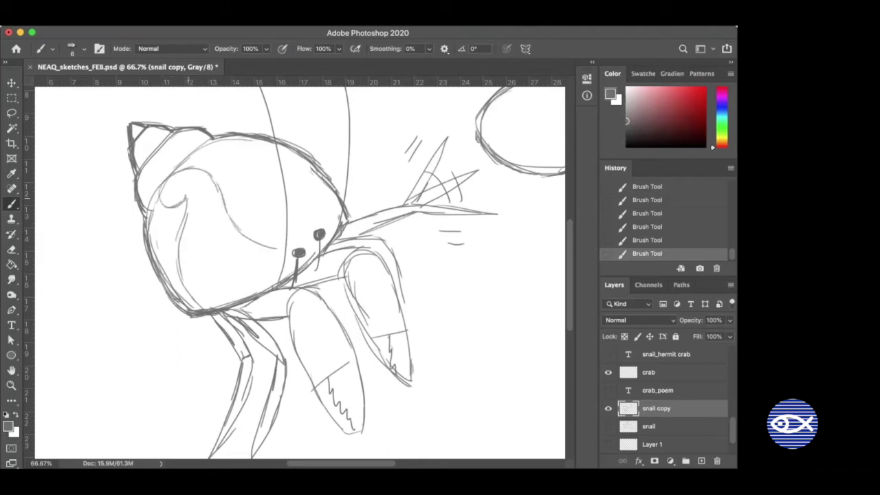
mouse_move(189, 201)
mouse_down()
mouse_move(177, 190)
mouse_move(178, 204)
mouse_up()
drag(213, 305, 195, 283)
key(e)
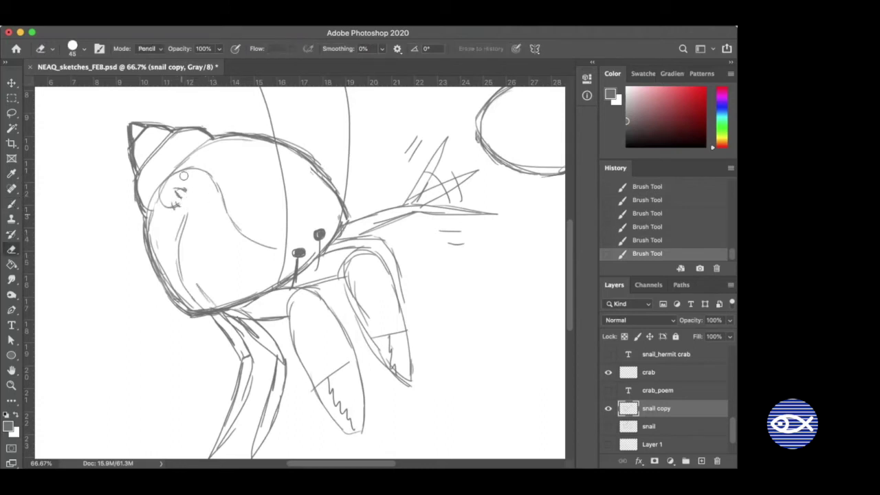
mouse_move(180, 194)
mouse_down()
mouse_move(170, 234)
mouse_move(187, 240)
mouse_move(181, 229)
mouse_move(200, 302)
mouse_move(206, 173)
mouse_move(242, 244)
mouse_move(240, 228)
mouse_move(273, 251)
mouse_move(198, 180)
mouse_move(188, 192)
mouse_move(163, 174)
mouse_up()
click(154, 192)
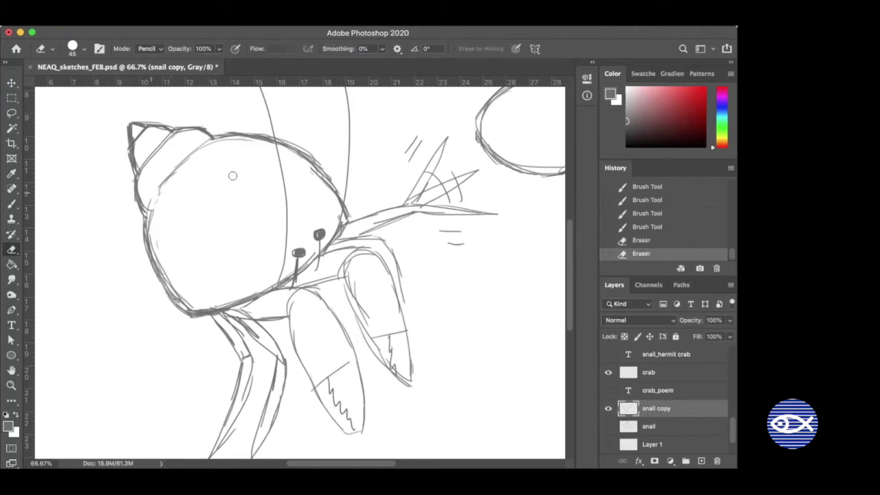
click(222, 282)
Select the smaller shell with the Lasso tool, move it about 6 cm right and 5 cm down, and deselect it
scroll(240, 258, right, 2)
key(super+minus)
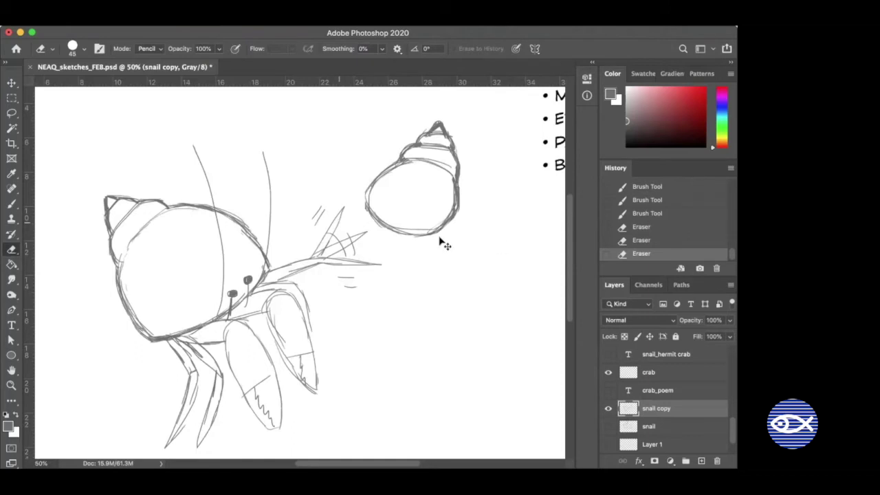
key(super+equal)
key(super+minus)
drag(355, 292, 273, 262)
key(super+minus)
key(l)
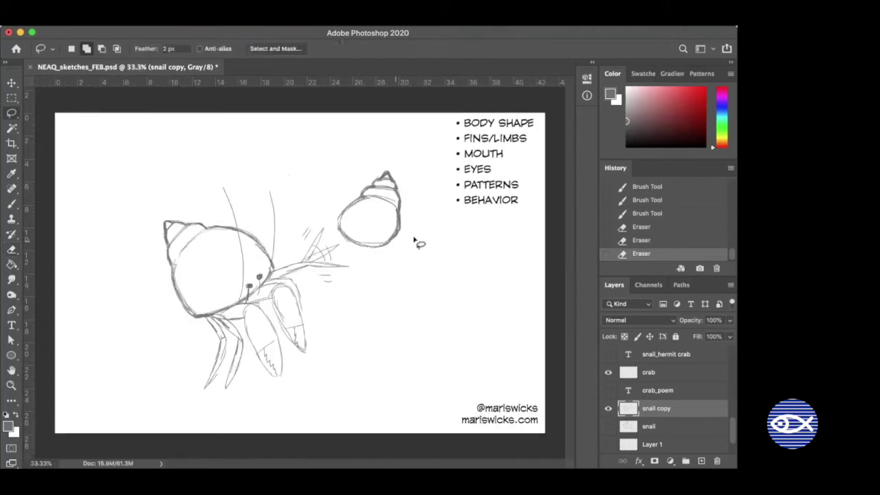
mouse_move(412, 153)
mouse_down()
mouse_move(415, 210)
mouse_move(393, 227)
mouse_move(454, 289)
mouse_up()
key(v)
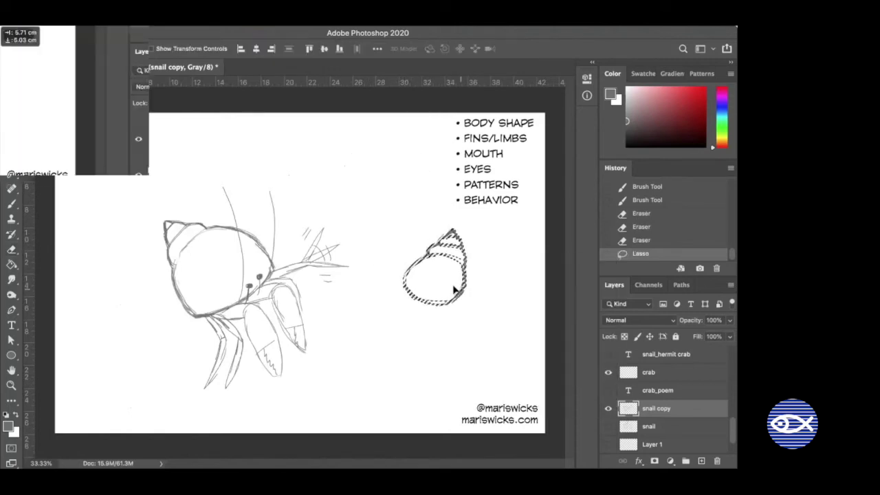
key(super+d)
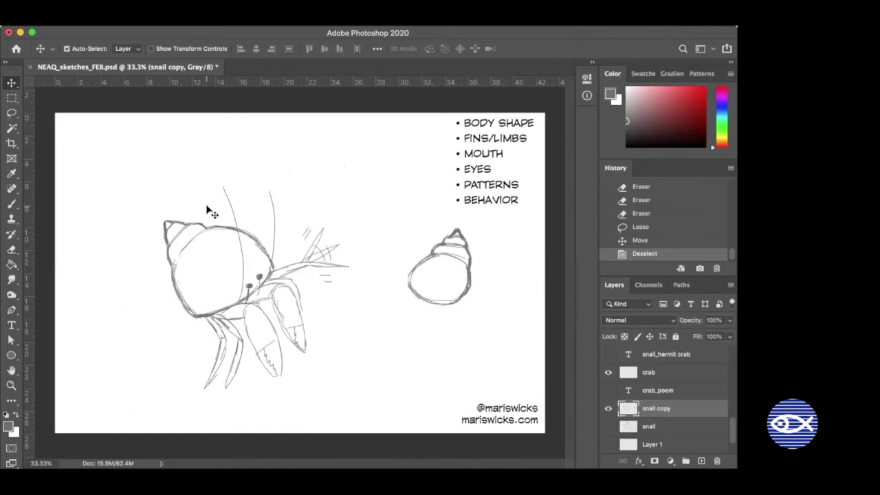
Draw two short eyestalks with big round eyes at the smaller shell's lower rim, plus two long curved antennae
key(super+plus)
key(super+plus)
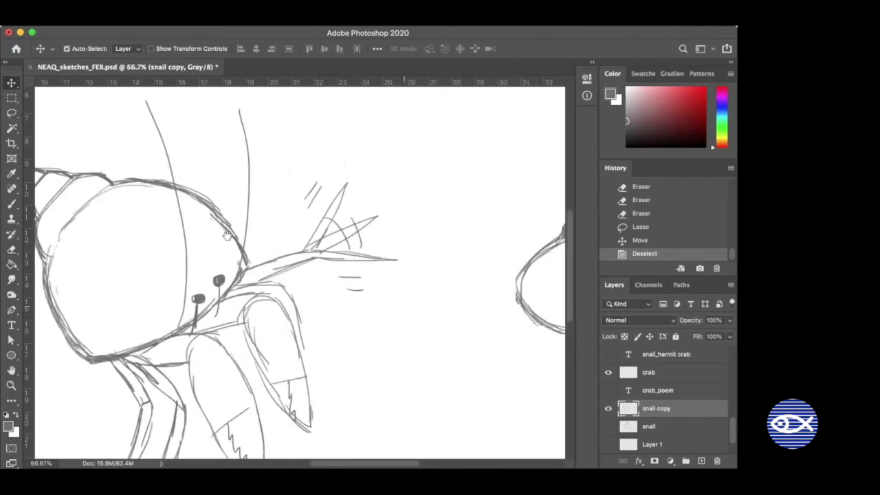
scroll(226, 236, right, 5)
scroll(226, 235, down, 2)
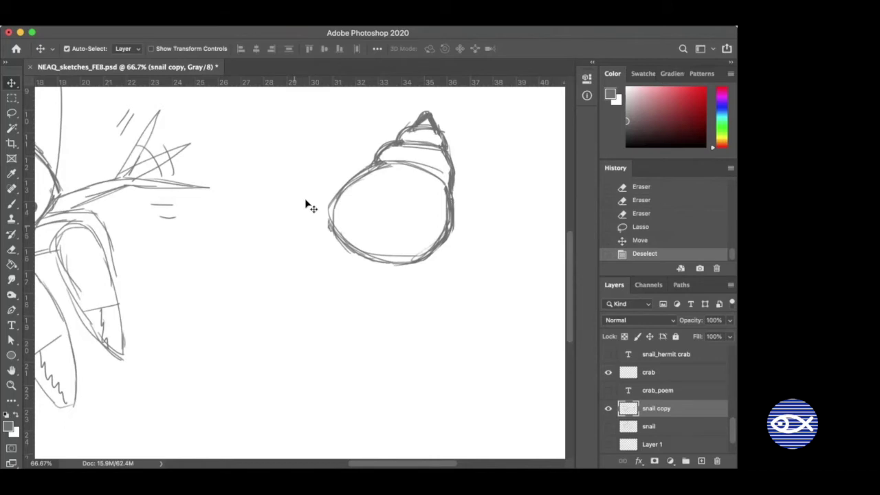
key(b)
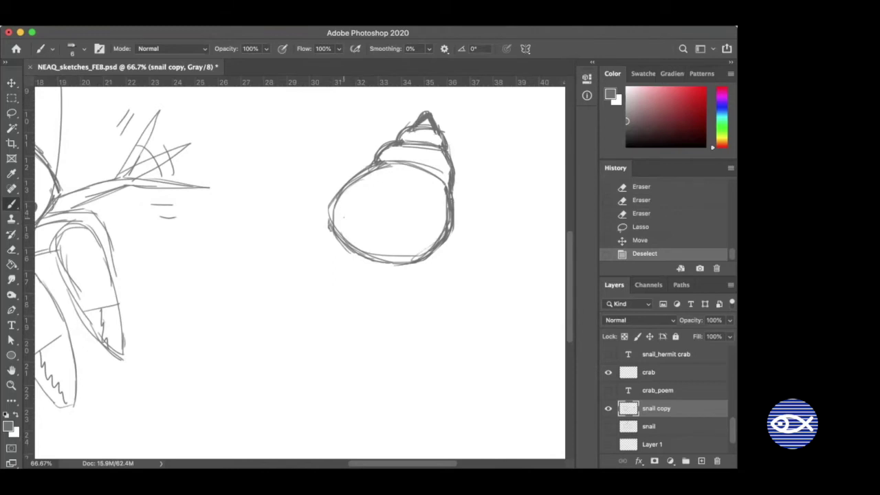
mouse_move(357, 205)
mouse_down()
mouse_move(353, 230)
mouse_move(343, 222)
mouse_move(348, 202)
mouse_move(358, 240)
mouse_up()
drag(341, 213, 355, 258)
mouse_move(339, 221)
mouse_down()
mouse_move(337, 246)
mouse_move(410, 147)
mouse_up()
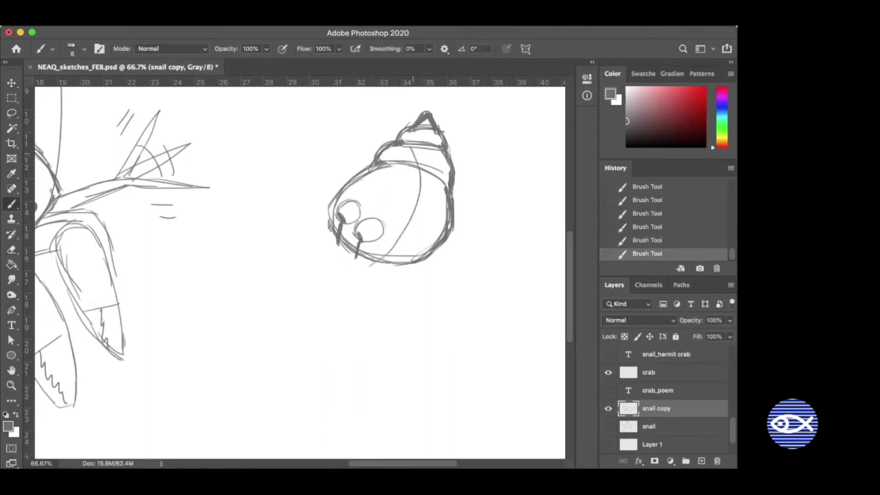
drag(310, 113, 353, 197)
Sketch a horizontal arm with a rounded oblong claw reaching toward the large crab, and a second claw hanging below the small shell
mouse_move(337, 241)
mouse_down()
mouse_move(218, 216)
mouse_move(203, 216)
mouse_move(193, 235)
mouse_move(234, 251)
mouse_move(337, 241)
mouse_move(300, 245)
mouse_up()
mouse_move(355, 254)
mouse_down()
mouse_move(326, 268)
mouse_move(320, 300)
mouse_move(365, 351)
mouse_move(336, 265)
mouse_up()
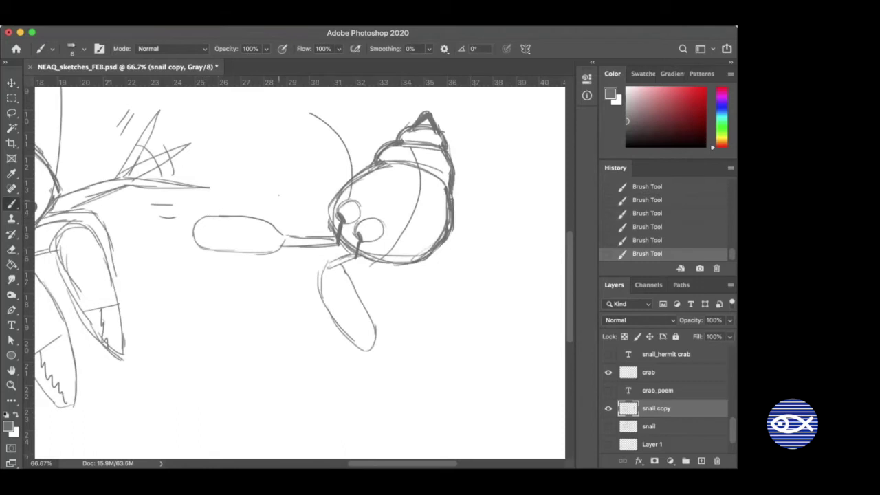
Redraw the outstretched claw as a downward-angled open pincer with hatch marks, and mark the pincer split on the hanging claw
key(e)
mouse_move(219, 216)
mouse_down()
mouse_move(194, 226)
mouse_move(203, 247)
mouse_move(269, 216)
mouse_move(265, 253)
mouse_move(275, 245)
mouse_move(278, 232)
mouse_move(261, 229)
mouse_move(215, 252)
mouse_move(226, 245)
mouse_move(185, 280)
mouse_move(237, 285)
mouse_move(285, 244)
mouse_move(310, 242)
mouse_up()
key(b)
mouse_move(207, 255)
mouse_down()
mouse_move(177, 260)
mouse_move(169, 279)
mouse_move(204, 276)
mouse_move(201, 305)
mouse_move(222, 287)
mouse_move(191, 262)
mouse_move(230, 255)
mouse_move(191, 291)
mouse_move(243, 284)
mouse_move(289, 255)
mouse_up()
key(e)
key(b)
drag(227, 261, 240, 254)
drag(236, 253, 244, 250)
drag(241, 255, 249, 252)
mouse_move(362, 323)
mouse_down()
mouse_move(377, 345)
mouse_move(366, 327)
mouse_up()
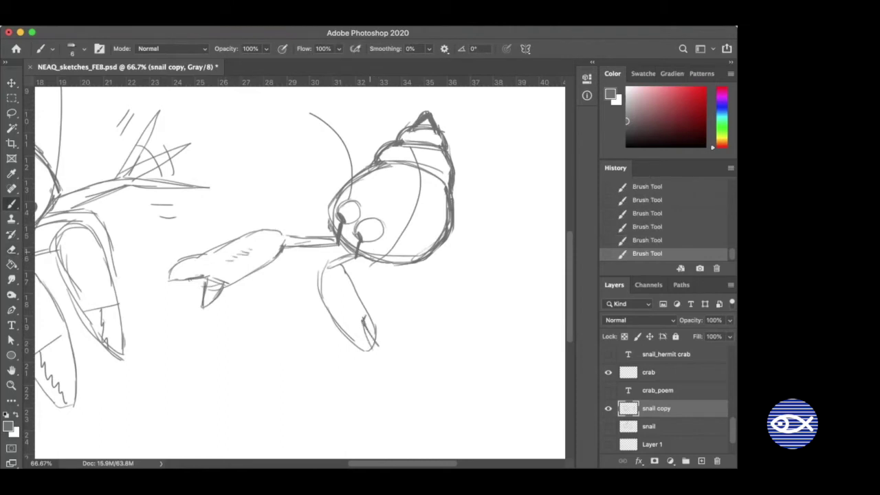
Draw two slender, pointed walking legs slanting down beneath the small shell, behind the hanging claw
drag(367, 258, 357, 273)
mouse_move(365, 261)
mouse_down()
mouse_move(356, 276)
mouse_move(386, 320)
mouse_up()
drag(364, 282, 414, 358)
drag(377, 302, 413, 358)
drag(363, 271, 378, 301)
drag(361, 260, 424, 340)
drag(395, 307, 438, 352)
mouse_move(393, 291)
mouse_down()
mouse_move(417, 325)
mouse_move(387, 280)
mouse_move(386, 259)
mouse_up()
Draw two bent walking legs on the small crab's far side, behind the outstretched arm
drag(300, 230, 331, 228)
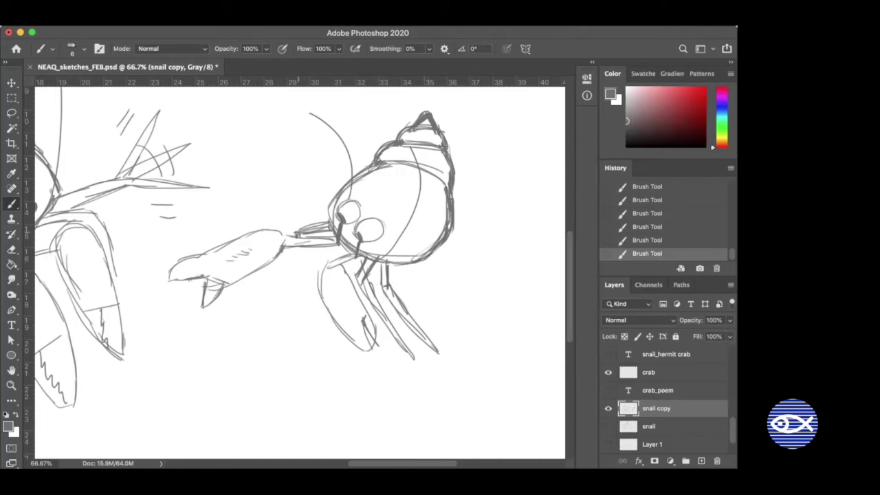
drag(294, 247, 314, 324)
drag(309, 267, 308, 322)
mouse_move(302, 245)
mouse_down()
mouse_move(310, 292)
mouse_move(307, 283)
mouse_up()
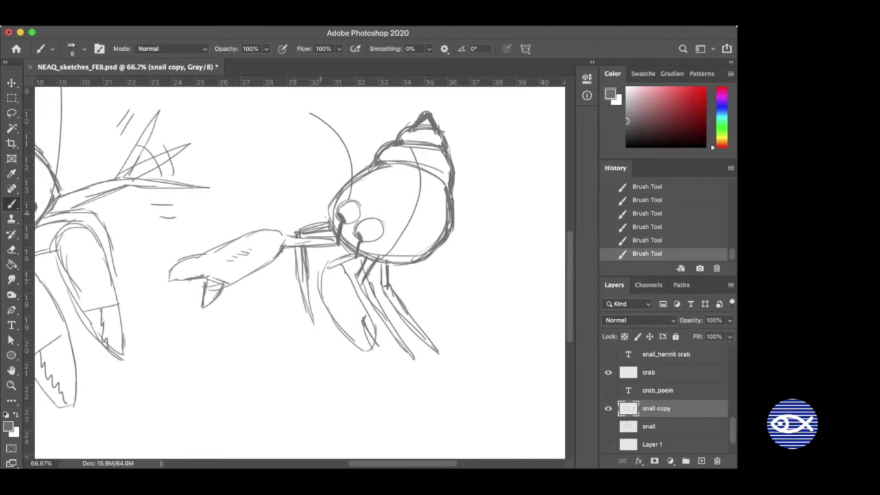
mouse_move(329, 218)
mouse_down()
mouse_move(292, 211)
mouse_move(279, 309)
mouse_up()
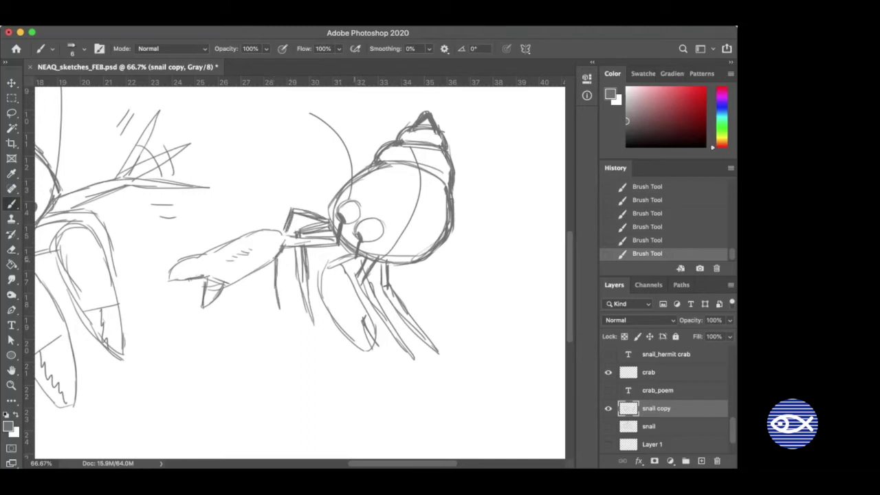
Darken the lines of the small crab's near walking legs and the lower rim of its shell
drag(367, 277, 416, 362)
drag(372, 306, 380, 316)
drag(356, 274, 368, 300)
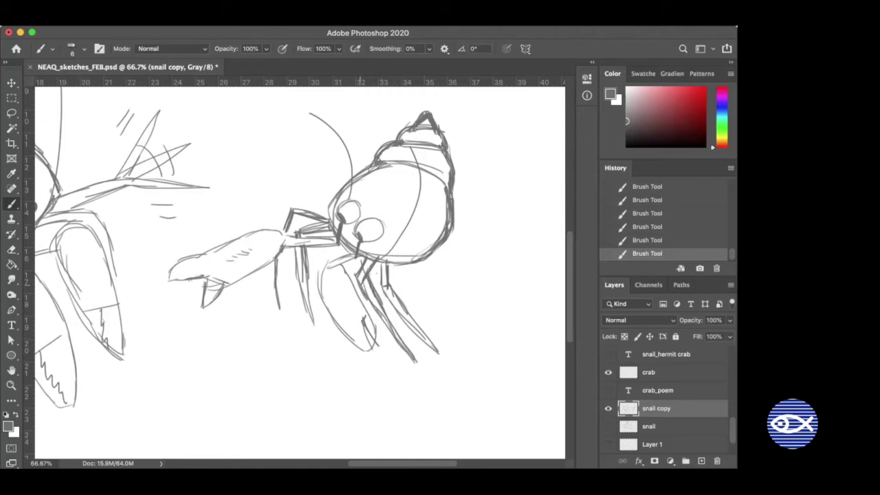
drag(382, 262, 382, 282)
drag(359, 255, 413, 260)
Sketch a small ridged, shell-like object on the ground between the two crabs' claws
scroll(249, 359, left, 5)
scroll(249, 359, down, 2)
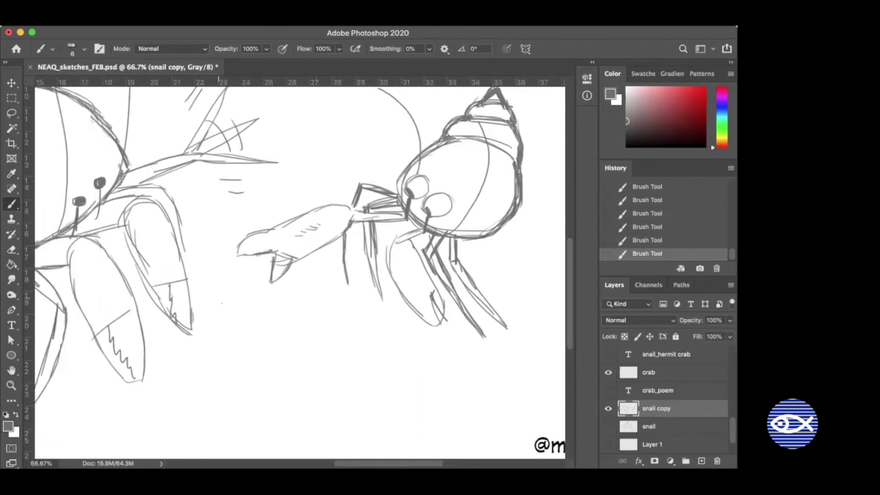
mouse_move(217, 299)
mouse_down()
mouse_move(241, 317)
mouse_move(214, 309)
mouse_move(239, 316)
mouse_up()
scroll(297, 298, up, 2)
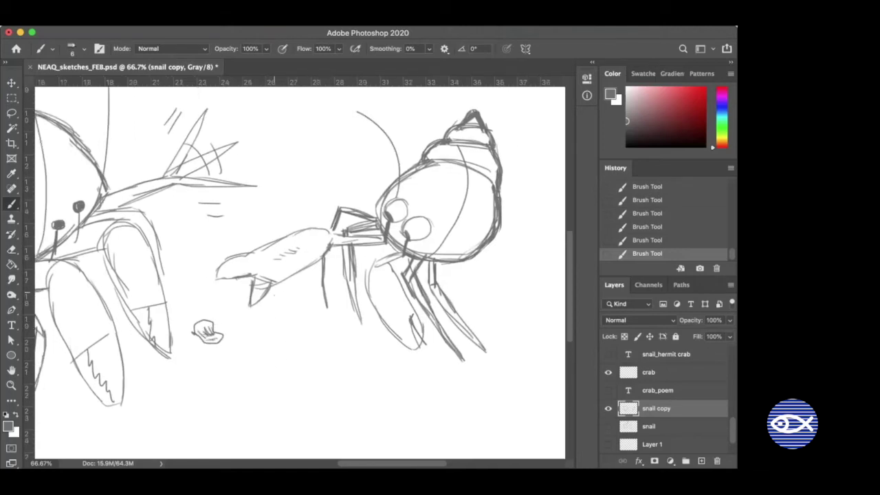
Erase both curved antennae from the small crab
scroll(340, 304, down, 1)
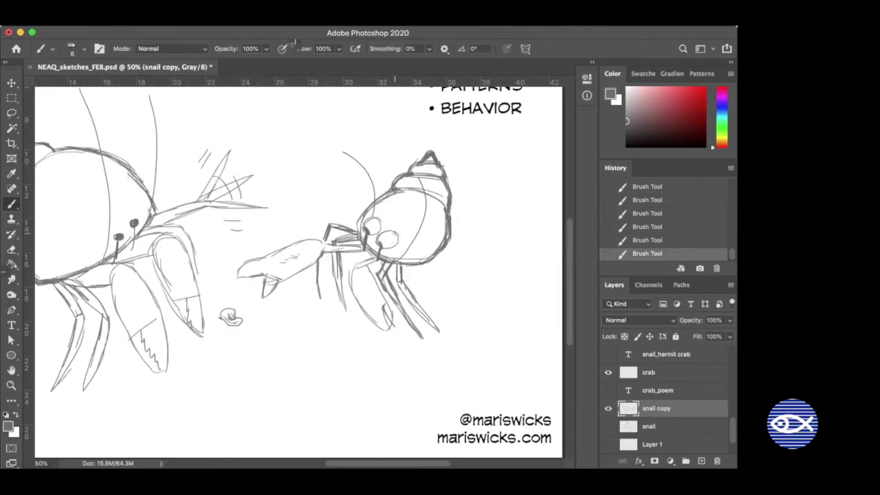
key(e)
drag(374, 212, 377, 187)
drag(343, 149, 372, 184)
drag(417, 232, 424, 187)
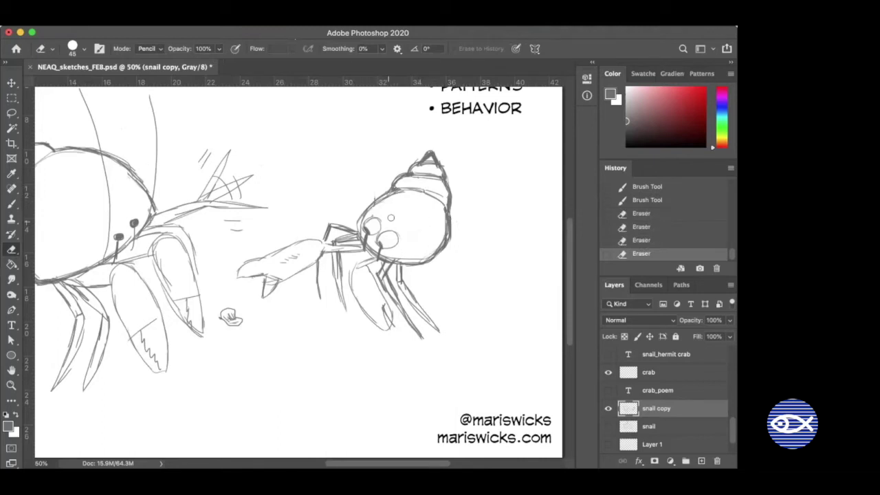
Draw two long, straight antennae on the small crab, one rising steeply and one slanting across the shell
key(b)
drag(388, 254, 384, 259)
shift+click(493, 182)
shift+click(358, 242)
key(super+z)
click(360, 235)
drag(345, 128, 357, 213)
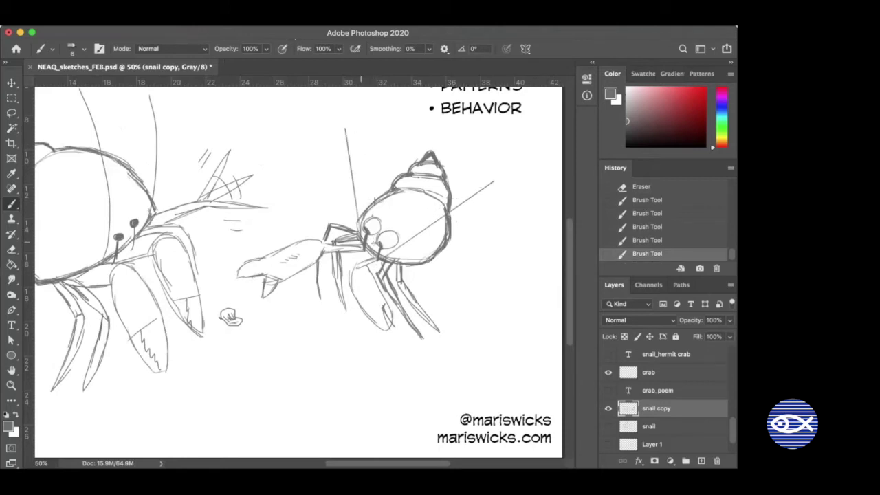
Erase the stalk ends inside the small crab's round eyes and add a small dark pupil to each
key(super+plus)
key(super+plus)
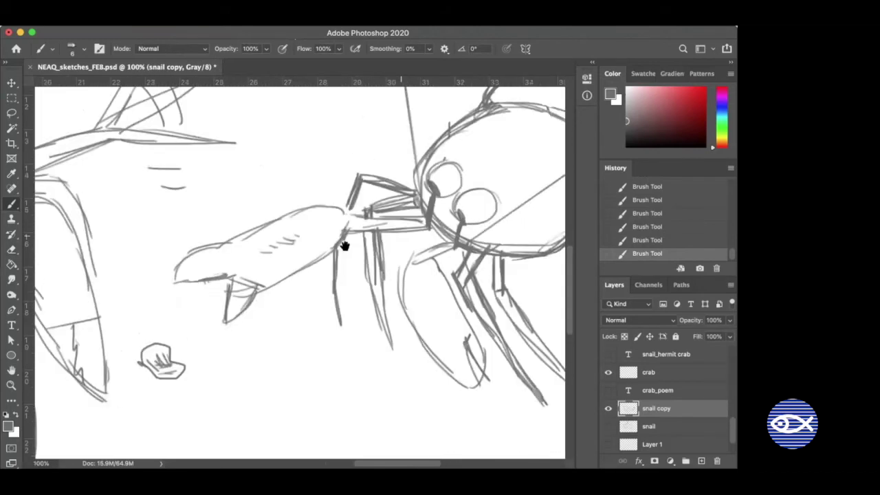
drag(345, 245, 276, 287)
key(e)
drag(368, 230, 375, 223)
drag(406, 258, 395, 253)
key(b)
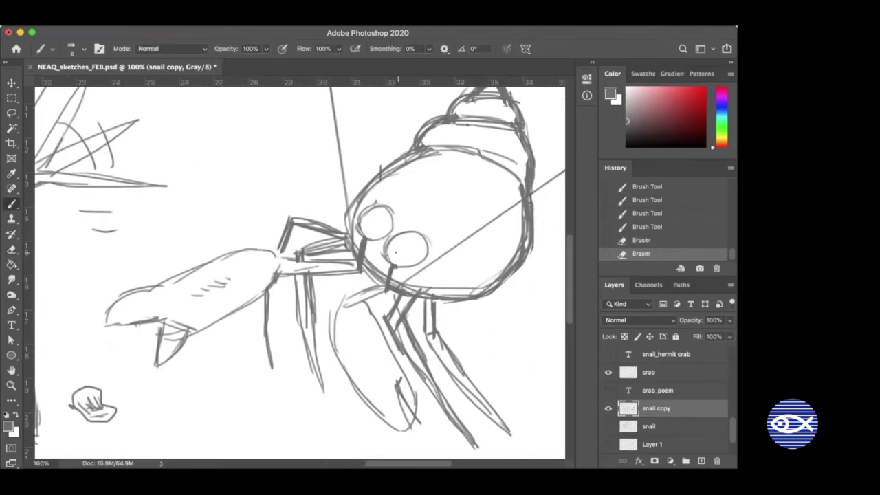
click(396, 257)
click(367, 228)
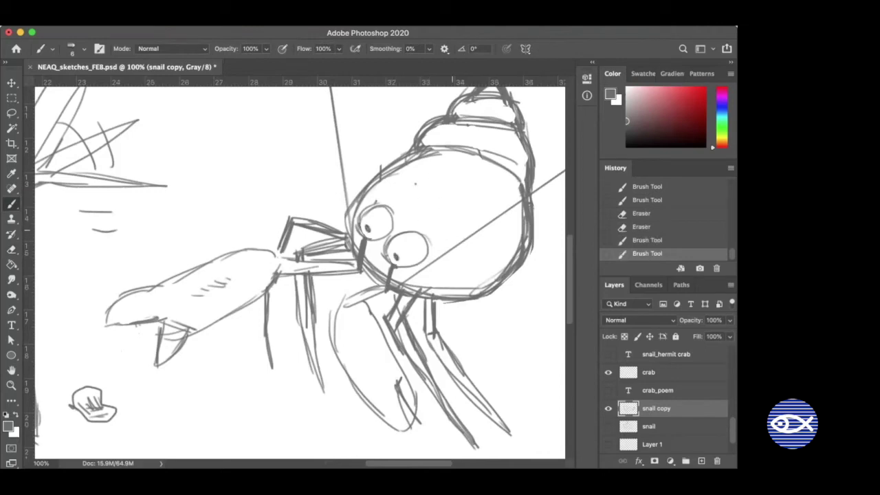
Add a few short motion lines above the small crab's raised, bent far leg
drag(306, 170, 321, 192)
drag(299, 195, 324, 201)
mouse_move(291, 234)
mouse_down()
mouse_move(318, 154)
mouse_move(335, 205)
mouse_up()
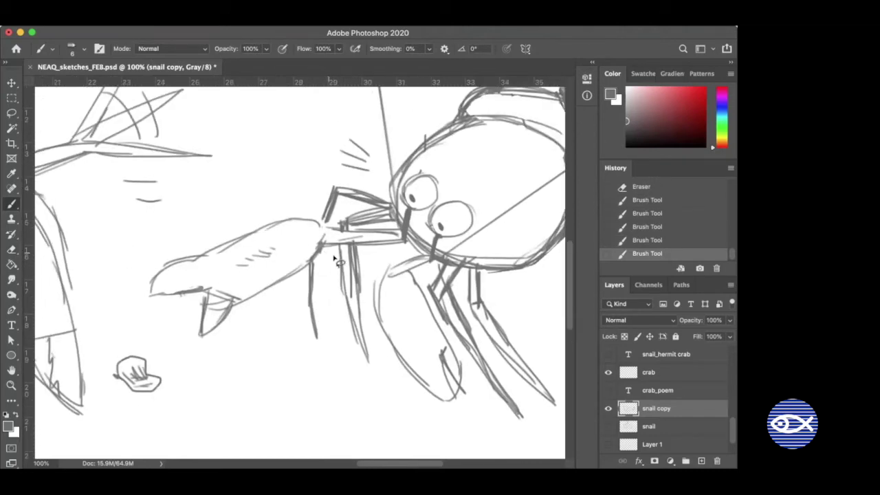
Erase the small crab's outstretched arm and pincer claw
key(l)
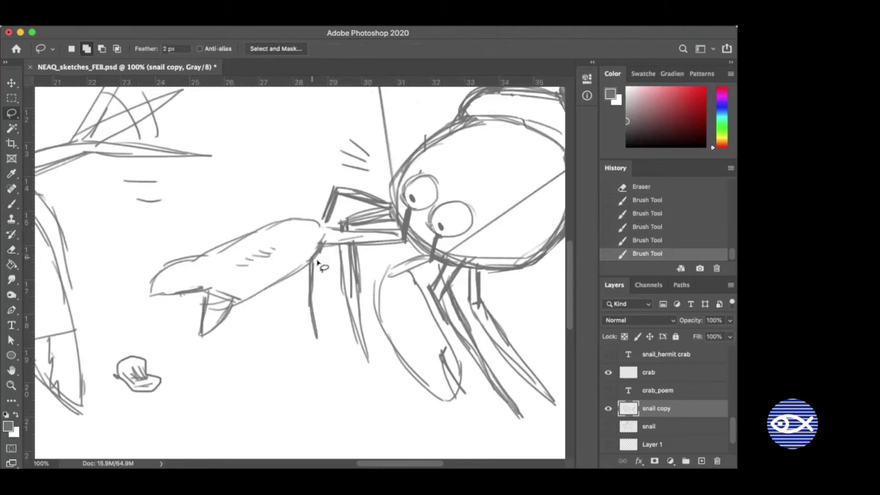
key(e)
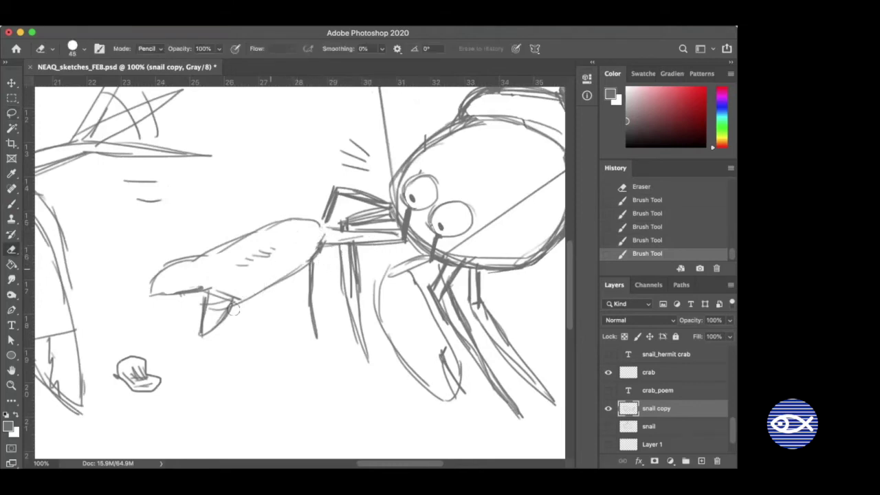
mouse_move(196, 345)
mouse_down()
mouse_move(183, 314)
mouse_move(221, 245)
mouse_move(173, 267)
mouse_move(286, 224)
mouse_move(311, 228)
mouse_move(266, 255)
mouse_move(267, 284)
mouse_move(323, 233)
mouse_move(382, 238)
mouse_move(364, 235)
mouse_move(383, 244)
mouse_move(358, 248)
mouse_up()
Draw a bent arm with a replacement claw hanging down just behind the small crab's near claw
key(b)
mouse_move(371, 242)
mouse_down()
mouse_move(385, 237)
mouse_move(356, 252)
mouse_up()
drag(345, 247, 403, 380)
drag(371, 348, 422, 391)
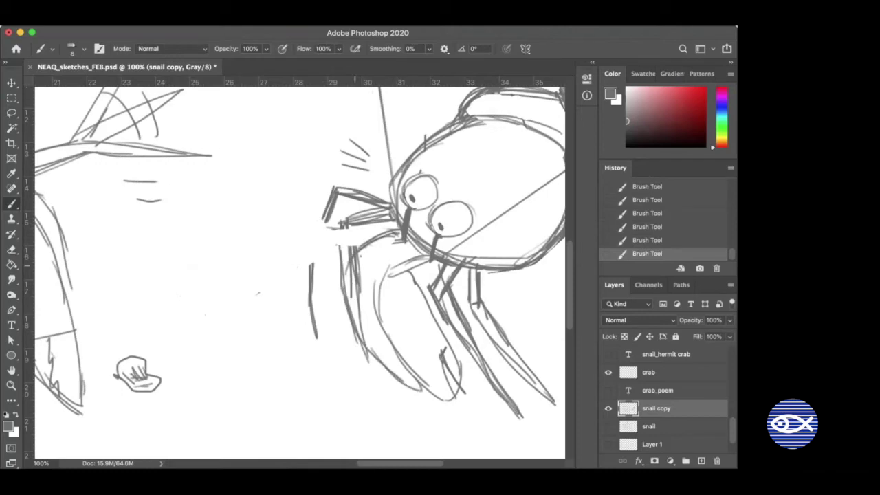
drag(380, 252, 360, 276)
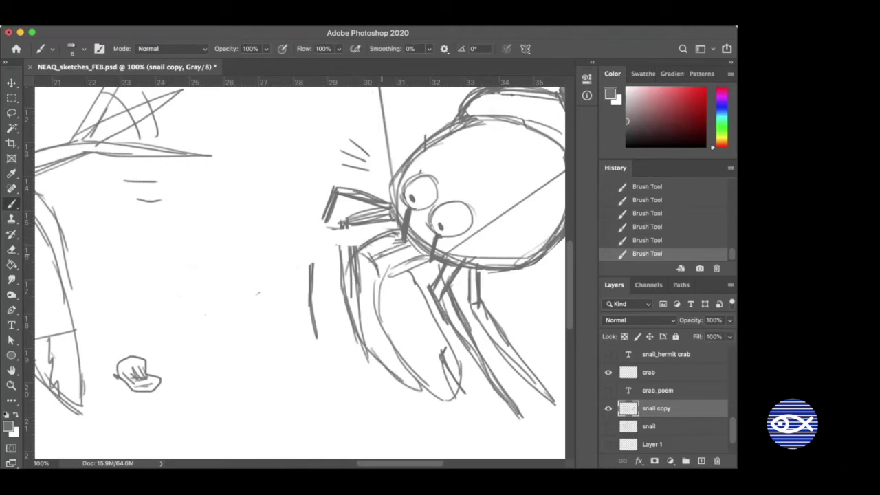
Erase the leg lines overlapping the replacement claw and connect both far walking legs to their upper segments
key(e)
mouse_move(354, 281)
mouse_down()
mouse_move(373, 339)
mouse_move(354, 296)
mouse_move(359, 323)
mouse_up()
drag(360, 265, 359, 262)
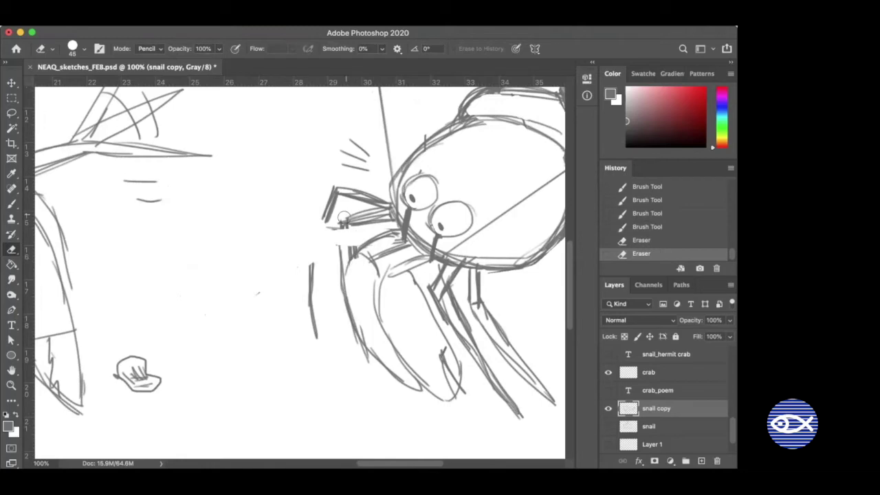
key(b)
drag(323, 222, 314, 268)
mouse_move(327, 211)
mouse_down()
mouse_move(314, 273)
mouse_move(311, 265)
mouse_up()
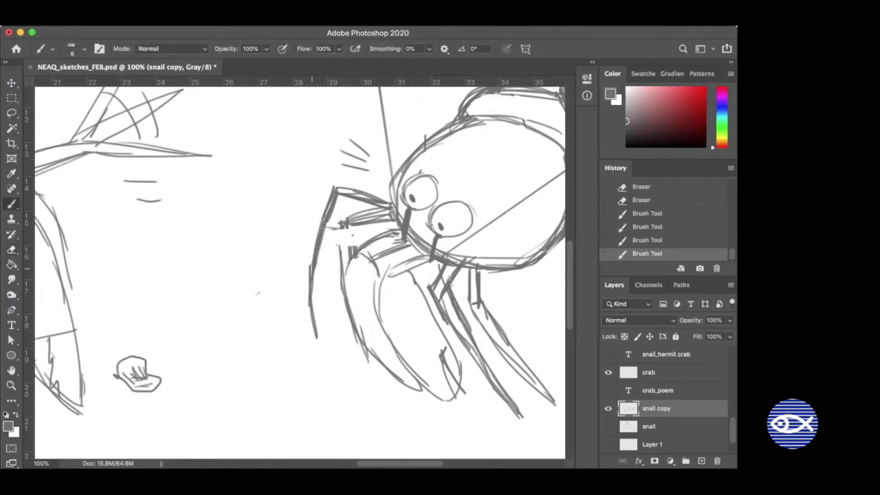
drag(356, 213, 338, 265)
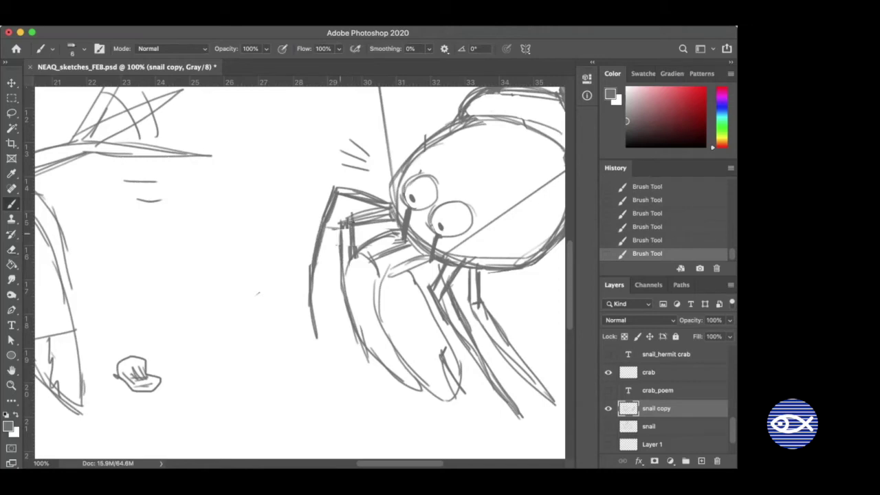
Add a finishing stroke to the upper segment of the small crab's far leg
drag(356, 220, 386, 213)
key(super+minus)
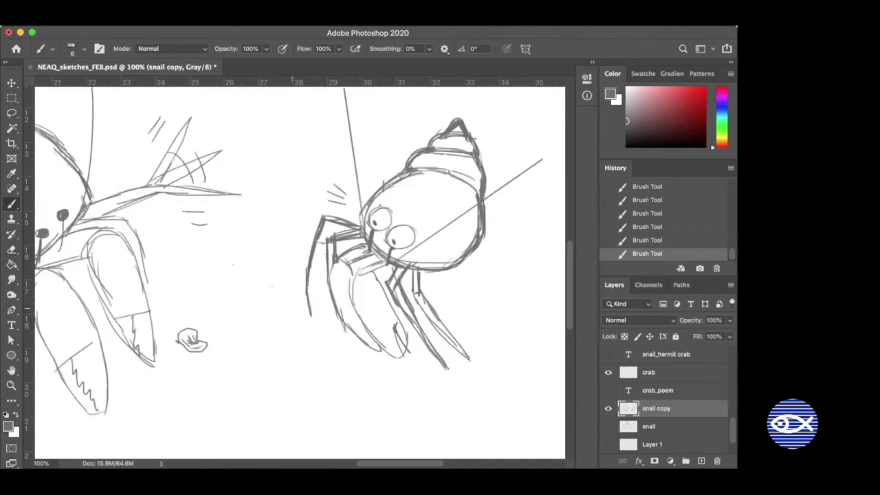
drag(288, 347, 321, 293)
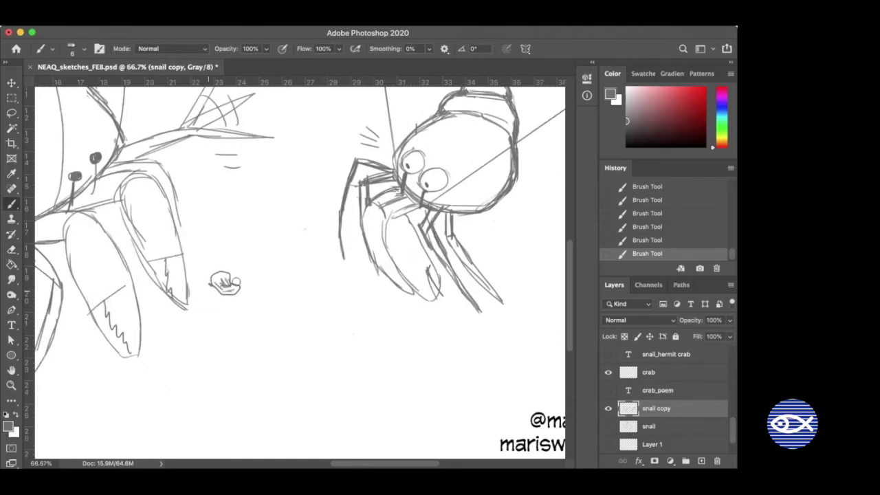
Rework the small doodle between the two crabs into a round eye with a slanted, heavy brow
key(e)
mouse_move(231, 273)
mouse_down()
mouse_move(217, 280)
mouse_move(221, 288)
mouse_up()
key(b)
drag(228, 274, 239, 293)
mouse_move(231, 270)
mouse_down()
mouse_move(231, 282)
mouse_move(237, 278)
mouse_up()
mouse_move(210, 250)
mouse_down()
mouse_move(230, 291)
mouse_move(258, 293)
mouse_up()
drag(279, 258, 294, 171)
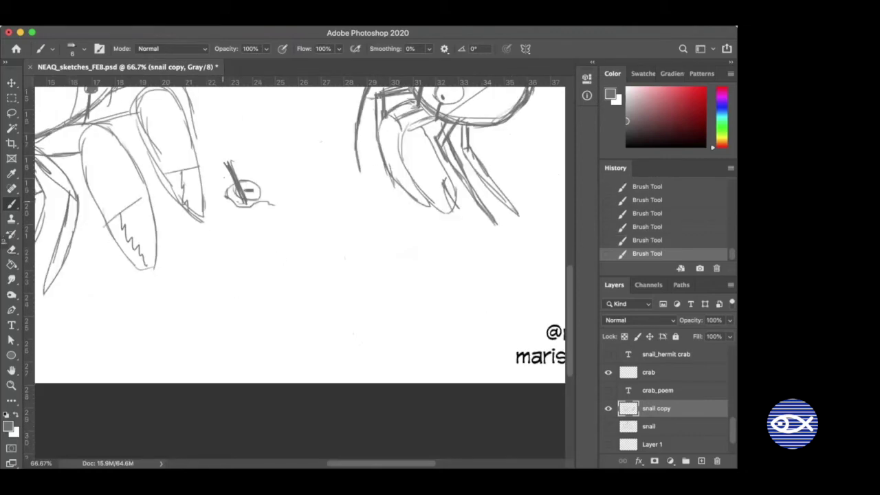
Sketch a fish face around the eye with a forehead curve, an open toothed mouth and a long lower jaw line
mouse_move(227, 173)
mouse_down()
mouse_move(167, 249)
mouse_move(209, 273)
mouse_move(246, 333)
mouse_move(338, 345)
mouse_up()
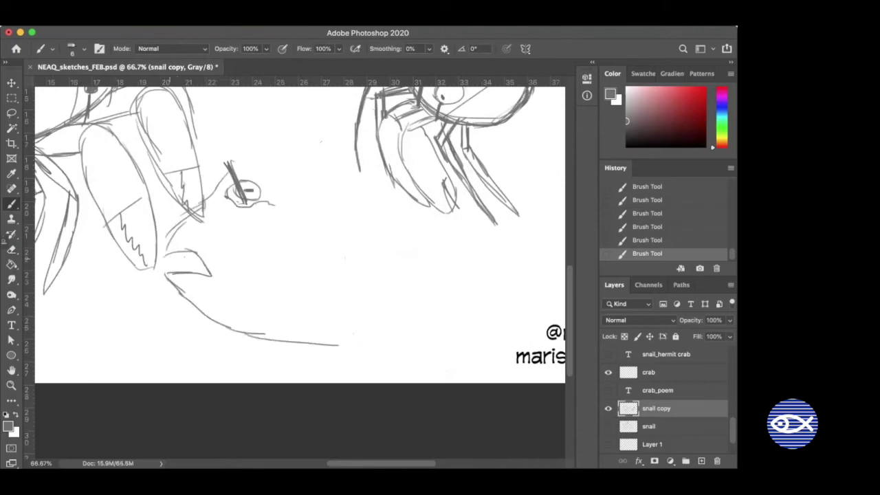
drag(167, 255, 194, 254)
drag(180, 242, 222, 285)
drag(290, 173, 224, 228)
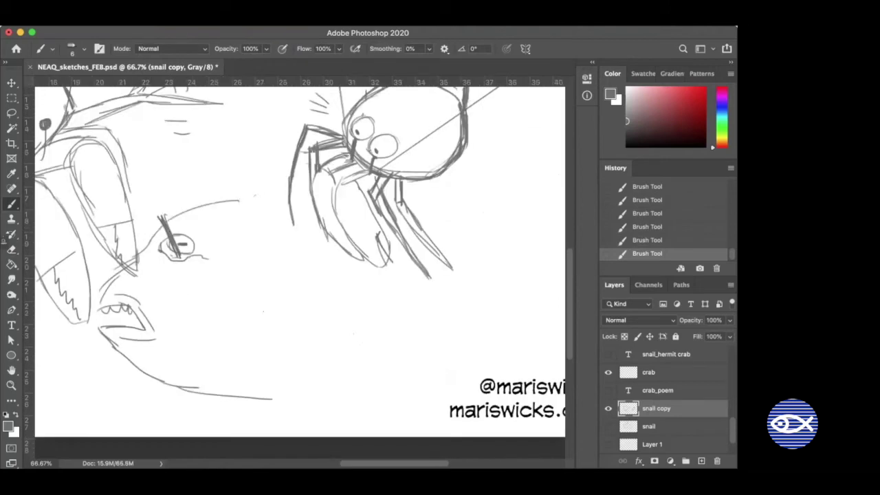
Hide the snail copy and crab sketch layers, and show the snail_hermit crab title text briefly before hiding it too
scroll(217, 327, up, 2)
scroll(217, 327, right, 2)
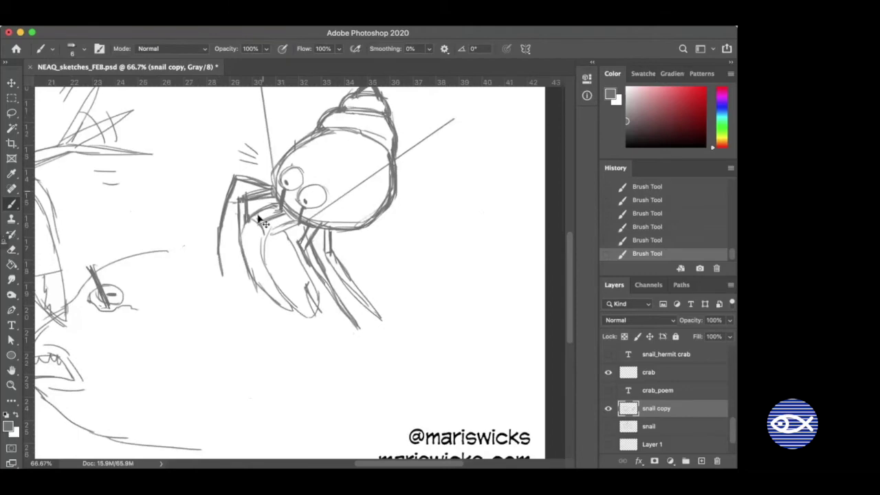
key(super+minus)
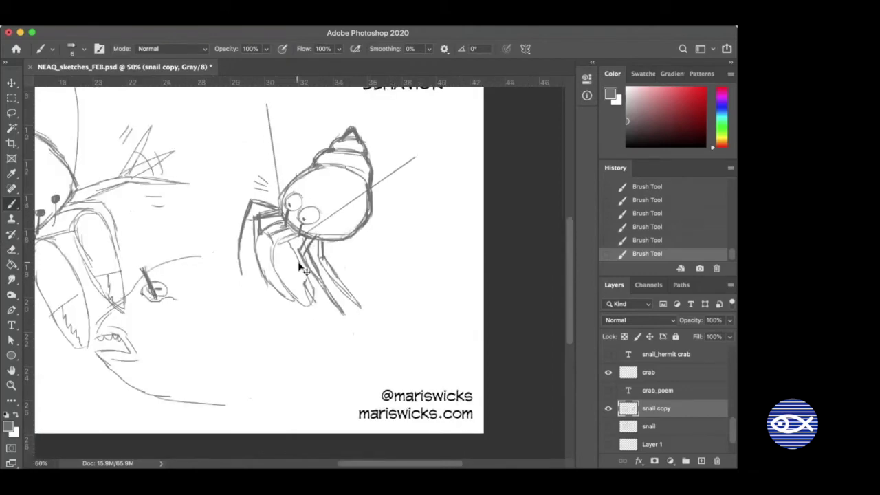
key(super+minus)
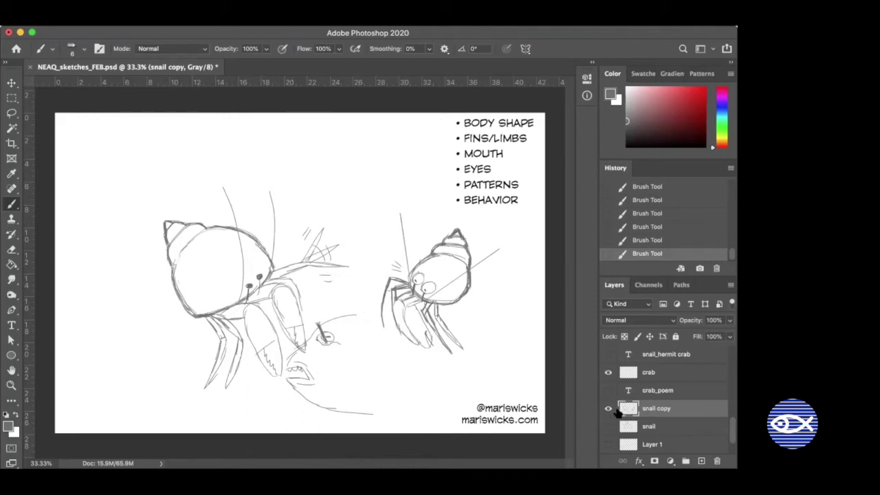
click(608, 410)
click(608, 372)
click(608, 372)
click(607, 354)
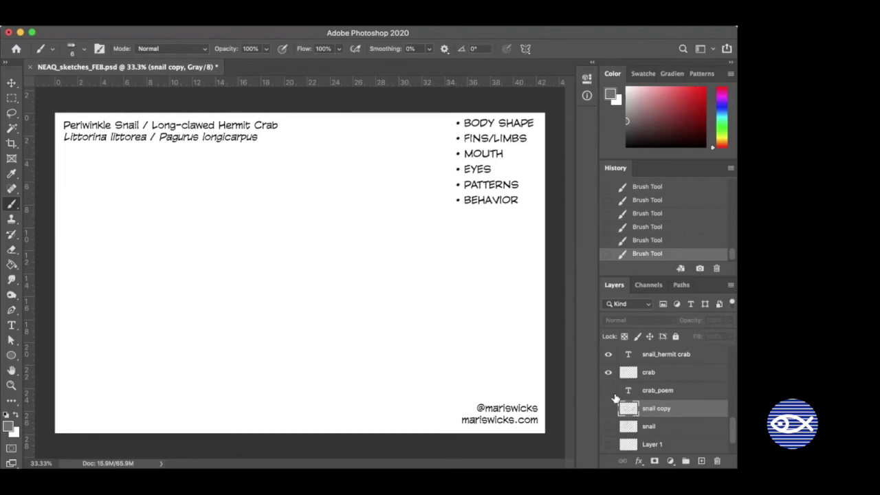
click(607, 372)
scroll(660, 405, up, 2)
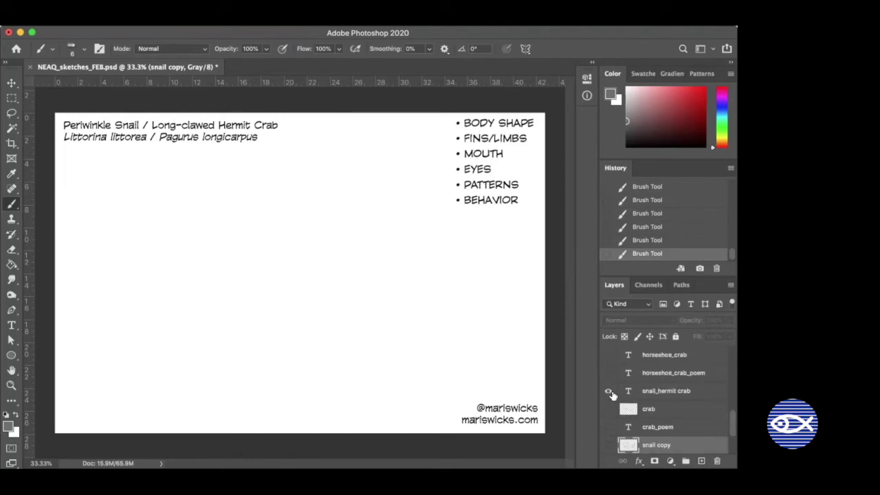
click(608, 390)
scroll(660, 398, up, 1)
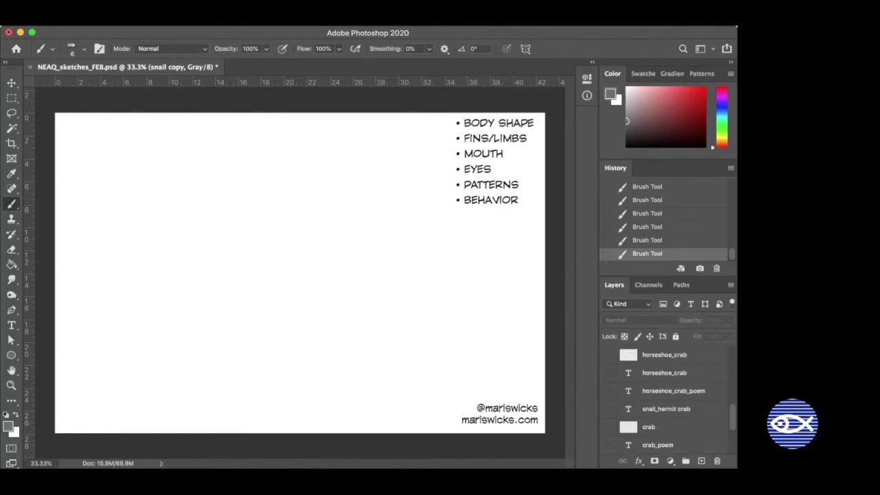
Show the horseshoe_crab_poem text, hide it again, and make the empty horseshoe_crab drawing layer visible and active
click(610, 396)
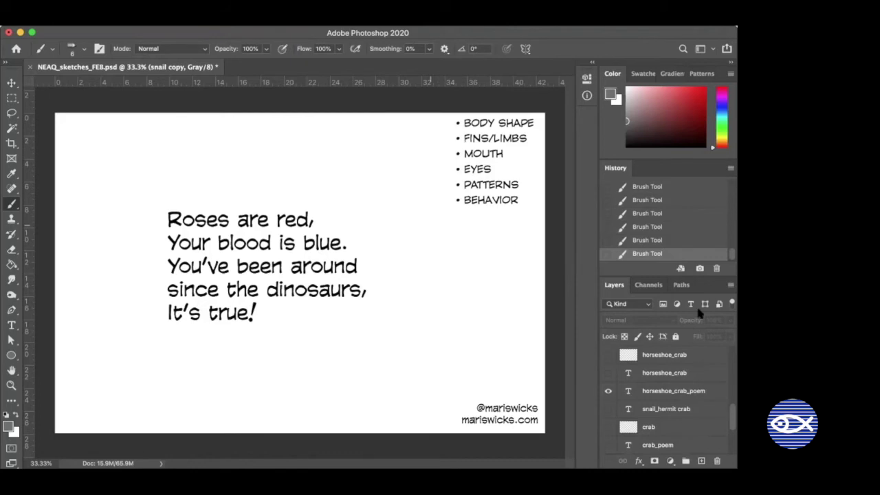
click(608, 391)
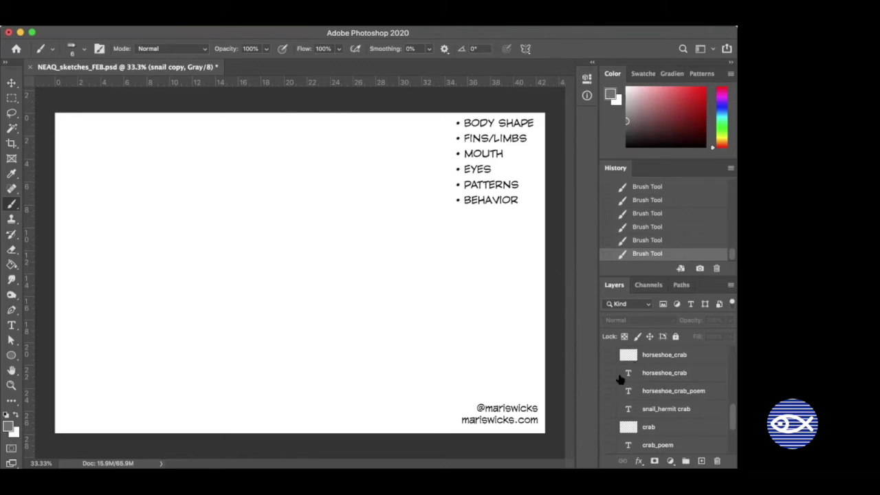
click(608, 355)
click(628, 356)
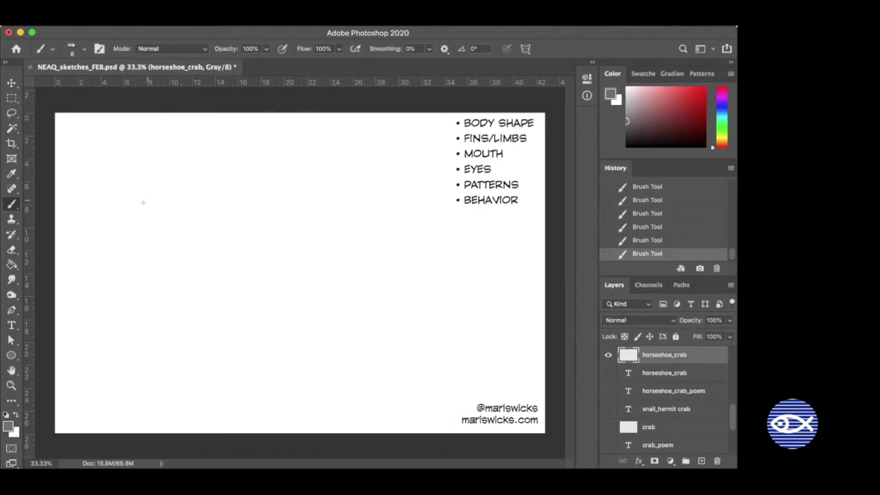
Sketch a large rounded head shell with a flat lower edge in the page's upper-left area
mouse_move(127, 224)
mouse_down()
mouse_move(170, 154)
mouse_move(224, 193)
mouse_move(217, 234)
mouse_up()
drag(131, 230, 121, 193)
mouse_move(121, 199)
mouse_down()
mouse_move(150, 239)
mouse_move(211, 237)
mouse_up()
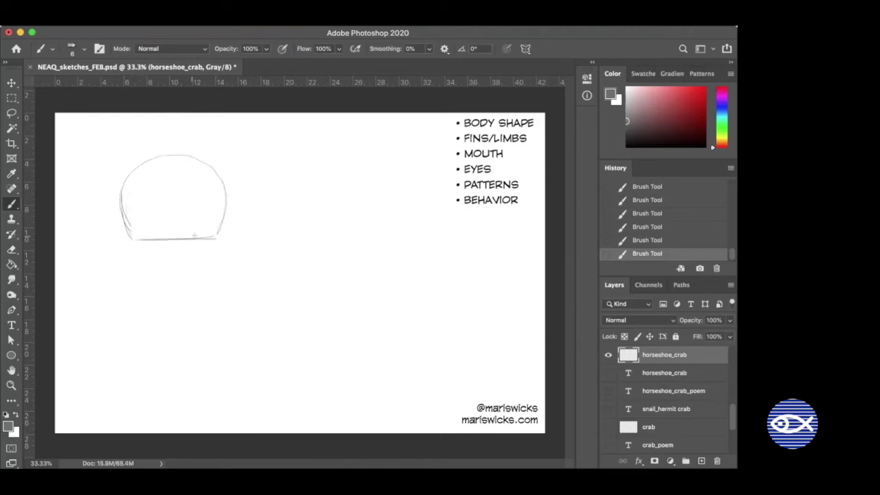
Draw a tapering trapezoid abdomen below the flat edge of the head shell
mouse_move(134, 241)
mouse_down()
mouse_move(160, 288)
mouse_move(193, 288)
mouse_up()
drag(210, 242, 192, 287)
mouse_move(136, 244)
mouse_down()
mouse_move(157, 293)
mouse_move(168, 270)
mouse_move(158, 284)
mouse_move(196, 284)
mouse_up()
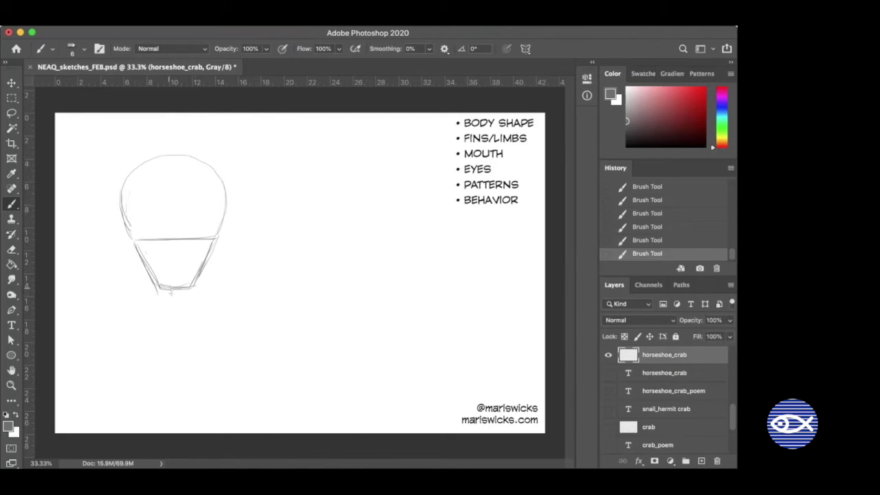
Draw a long, narrow tail spike tapering down from the abdomen, and show the Atlantic Horseshoe Crab title text
shift+click(173, 413)
shift+click(176, 290)
drag(176, 335, 173, 411)
drag(178, 289, 175, 387)
shift+click(177, 288)
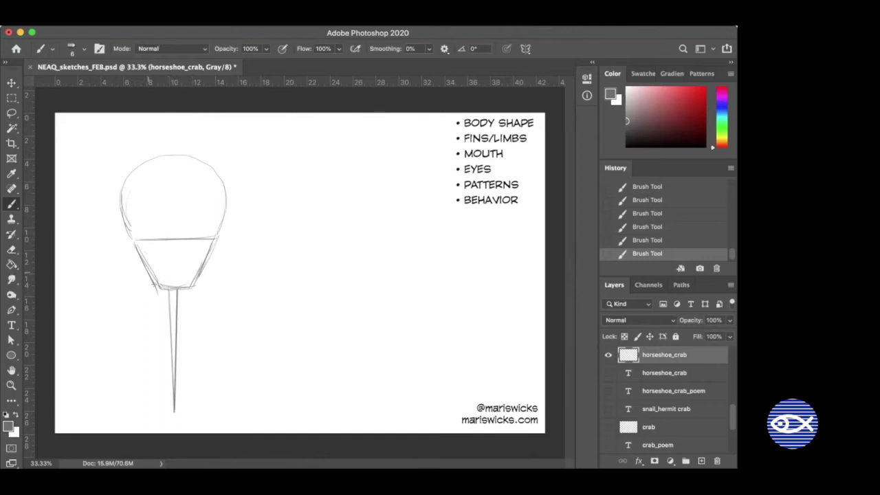
drag(156, 287, 176, 290)
click(608, 373)
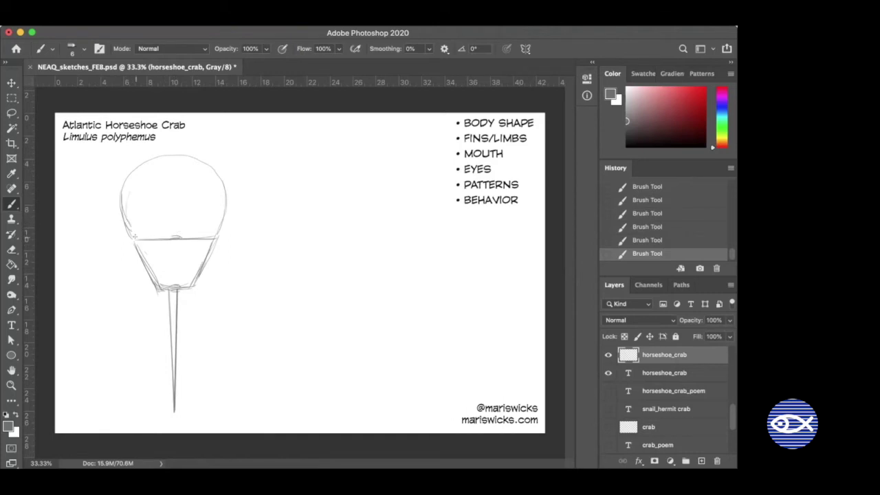
Draw short notches at the abdomen's upper corners, angle the shell's corners down to meet them, and reinforce the shell outline
drag(136, 238, 141, 253)
mouse_move(214, 238)
mouse_down()
mouse_move(207, 252)
mouse_move(209, 240)
mouse_up()
key(super+plus)
key(space)
drag(180, 289, 290, 328)
drag(177, 261, 275, 262)
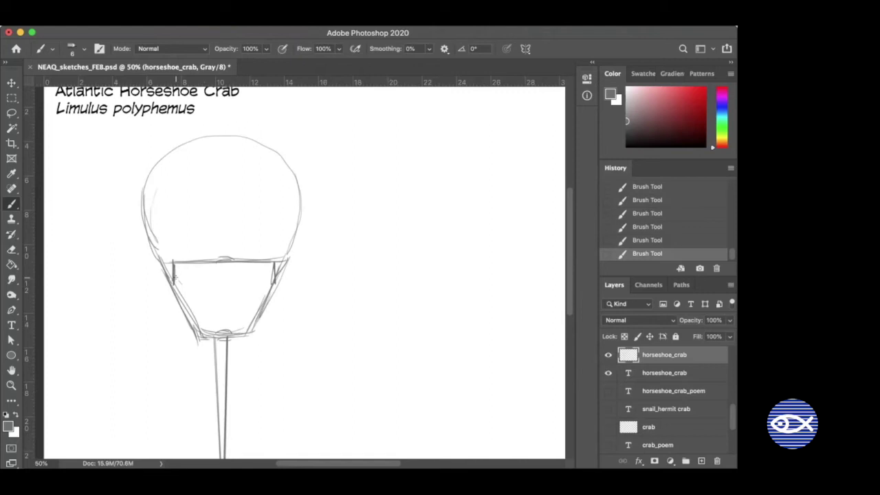
mouse_move(174, 282)
mouse_down()
mouse_move(174, 290)
mouse_move(167, 272)
mouse_up()
mouse_move(273, 270)
mouse_down()
mouse_move(275, 280)
mouse_move(293, 256)
mouse_up()
drag(278, 285, 298, 232)
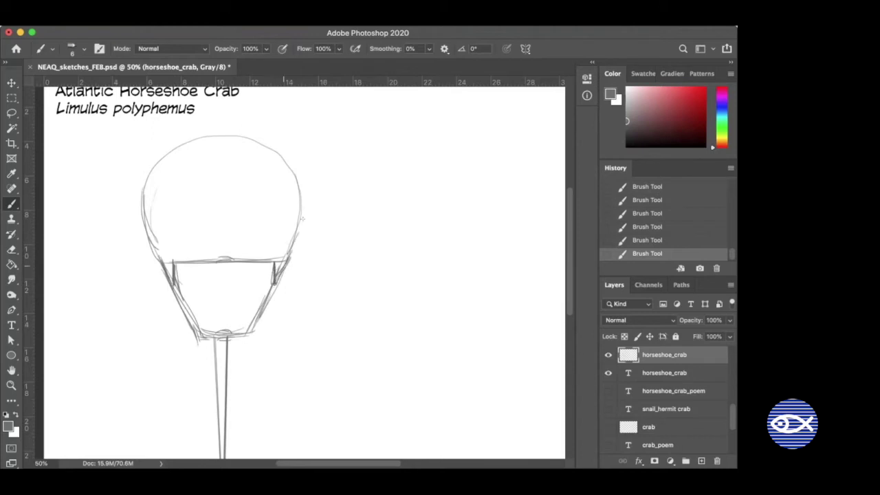
mouse_move(158, 258)
mouse_down()
mouse_move(143, 183)
mouse_move(145, 201)
mouse_move(171, 150)
mouse_move(195, 137)
mouse_move(234, 135)
mouse_move(272, 147)
mouse_move(300, 178)
mouse_move(302, 202)
mouse_up()
Add a row of short pointed spines along both slanted sides of the abdomen
drag(172, 287, 194, 349)
drag(252, 333, 250, 349)
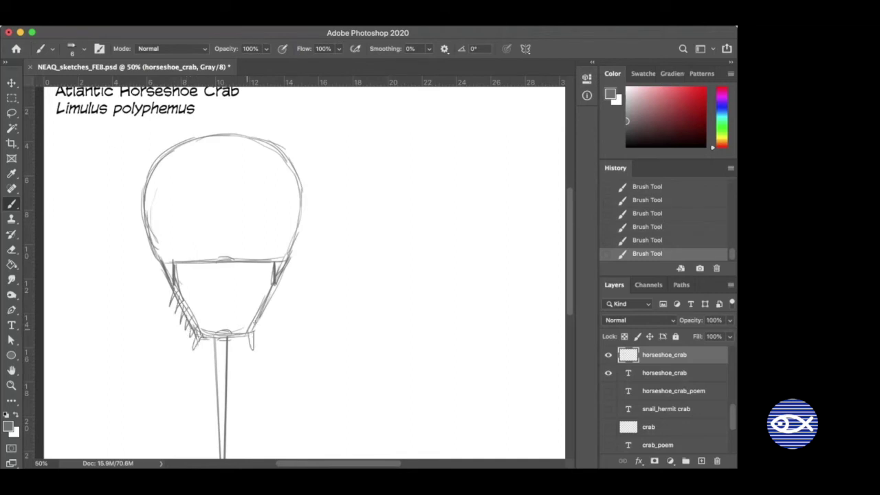
drag(262, 314, 259, 334)
mouse_move(268, 300)
mouse_down()
mouse_move(262, 320)
mouse_move(267, 313)
mouse_up()
drag(279, 281, 271, 299)
Draw a small oval eye on each side of the shell and two tiny eyes near its top centre
key(super+plus)
drag(185, 211, 209, 255)
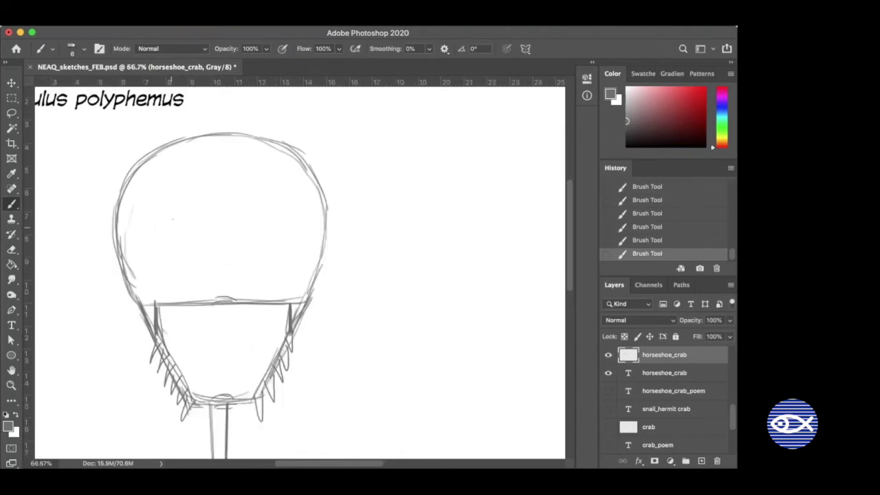
mouse_move(169, 214)
mouse_down()
mouse_move(166, 221)
mouse_move(170, 215)
mouse_up()
drag(168, 214, 168, 215)
mouse_move(276, 211)
mouse_down()
mouse_move(279, 220)
mouse_move(277, 211)
mouse_up()
key(1)
key(2)
key(0)
Thicken the shell's outer contour and add a small bent ridge line beside each oval eye
mouse_move(133, 170)
mouse_down()
mouse_move(177, 138)
mouse_move(269, 134)
mouse_move(314, 190)
mouse_up()
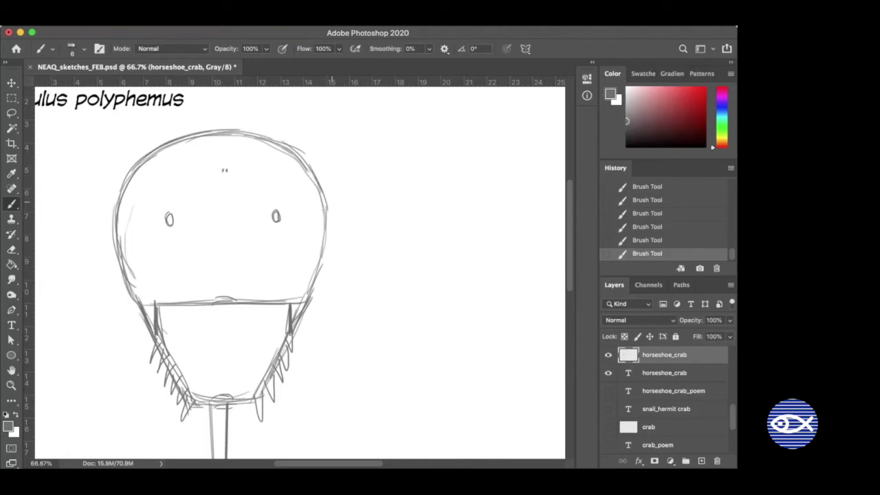
drag(320, 187, 321, 269)
drag(176, 232, 177, 213)
drag(269, 209, 266, 223)
key(e)
key(b)
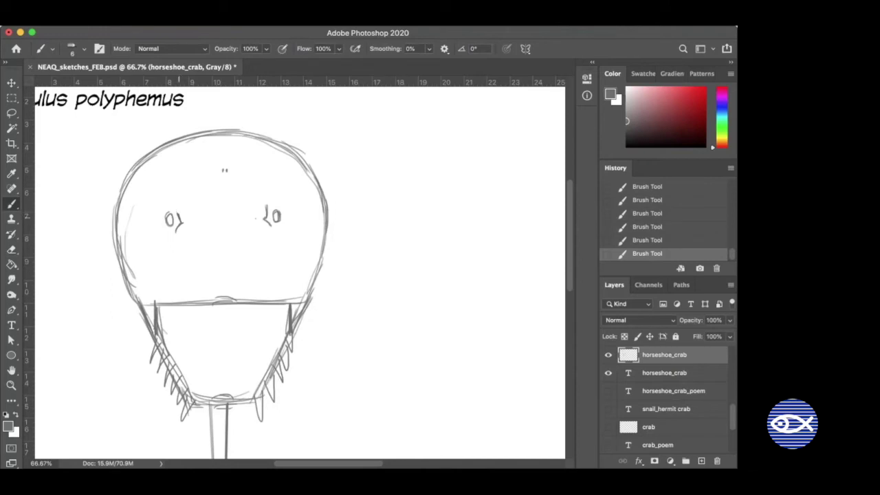
Draw an inner rim line following the shell's curved outer edge from one side to the other
drag(125, 261, 135, 279)
drag(126, 240, 134, 269)
drag(130, 200, 125, 240)
drag(138, 177, 125, 240)
mouse_move(157, 164)
mouse_down()
mouse_move(132, 199)
mouse_move(170, 155)
mouse_move(218, 142)
mouse_move(278, 159)
mouse_move(316, 206)
mouse_move(301, 288)
mouse_up()
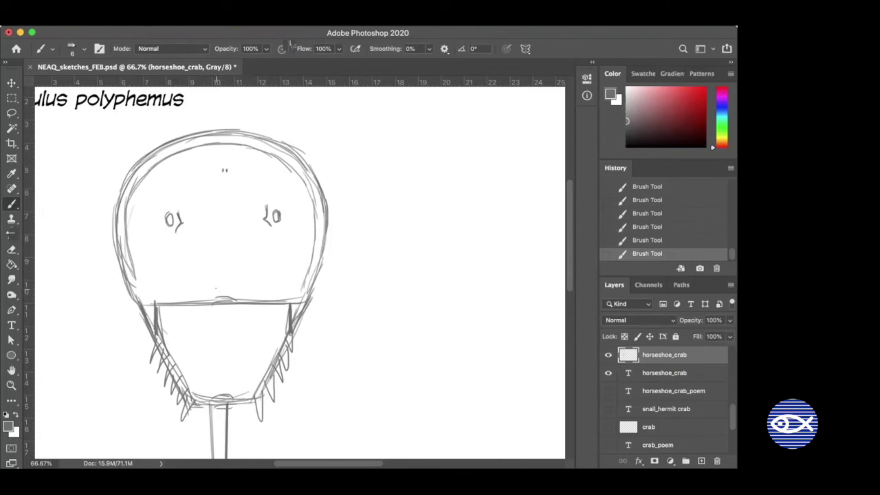
Add short ridge marks down the centre of the shell, abdomen and upper tail, plus a crease on each side of the abdomen
drag(217, 283, 232, 283)
drag(218, 277, 233, 277)
mouse_move(219, 272)
mouse_down()
mouse_move(235, 272)
mouse_move(237, 251)
mouse_up()
drag(216, 319, 233, 325)
drag(217, 333, 233, 332)
mouse_move(218, 340)
mouse_down()
mouse_move(233, 346)
mouse_move(193, 364)
mouse_up()
drag(248, 345, 249, 355)
Shorten the tail spike by erasing its tip
mouse_move(238, 426)
mouse_down()
mouse_move(263, 308)
mouse_move(262, 291)
mouse_move(246, 288)
mouse_move(248, 338)
mouse_move(291, 275)
mouse_up()
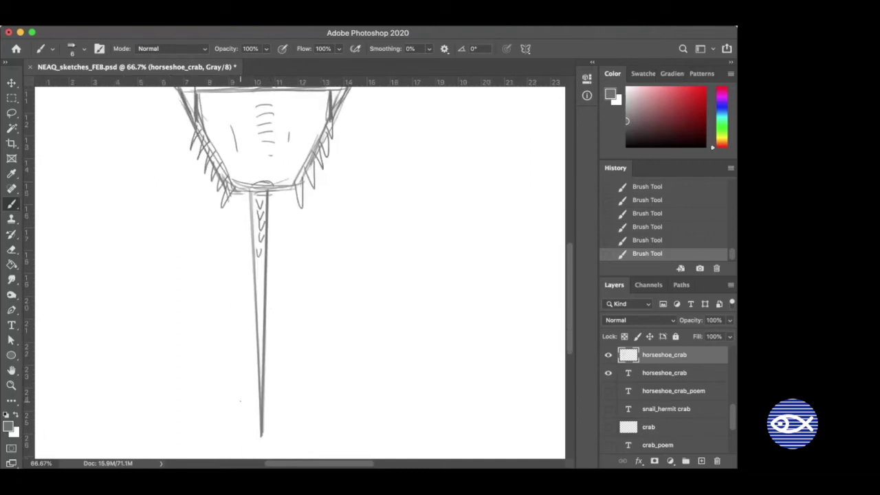
key(e)
drag(261, 429, 262, 416)
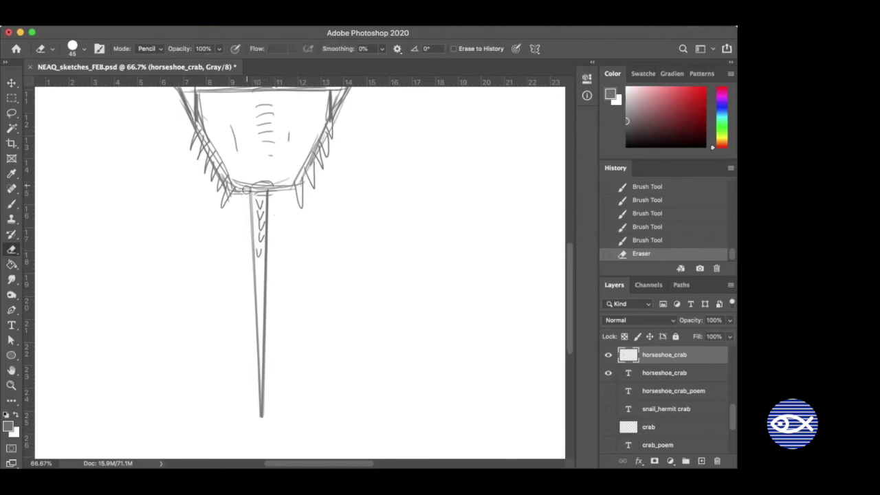
Shade in the small hinge bumps where the shell meets the abdomen and where the abdomen meets the tail
key(b)
drag(281, 212, 291, 325)
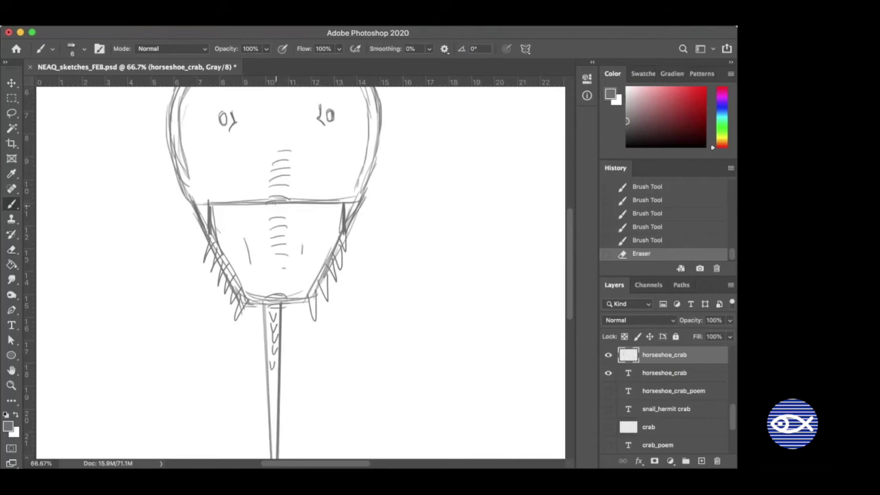
drag(271, 200, 284, 199)
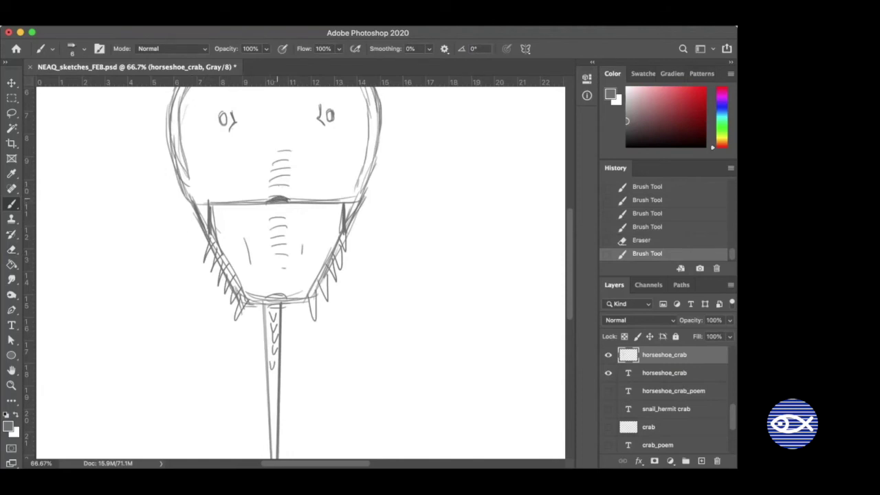
drag(278, 198, 271, 200)
mouse_move(267, 302)
mouse_down()
mouse_move(285, 300)
mouse_move(265, 301)
mouse_move(275, 300)
mouse_up()
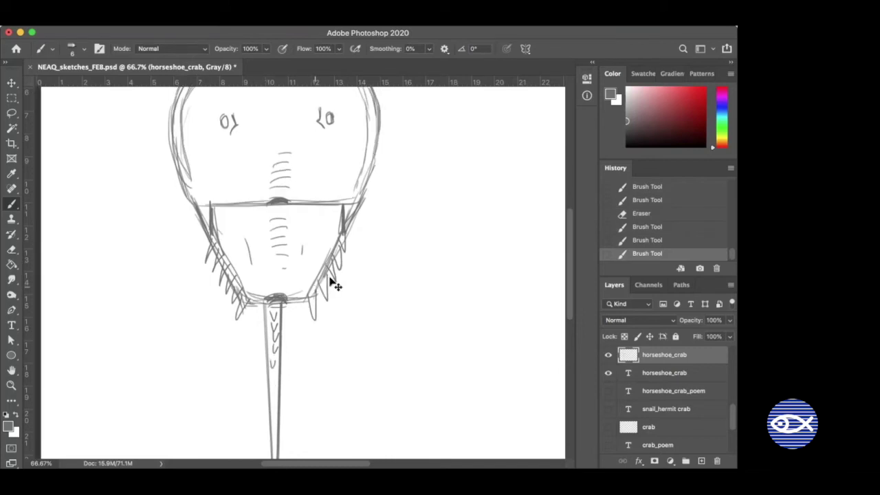
Copy the whole horseshoe crab sketch, paste it as a new layer, and move the duplicate beside the original
key(super+minus)
key(super+minus)
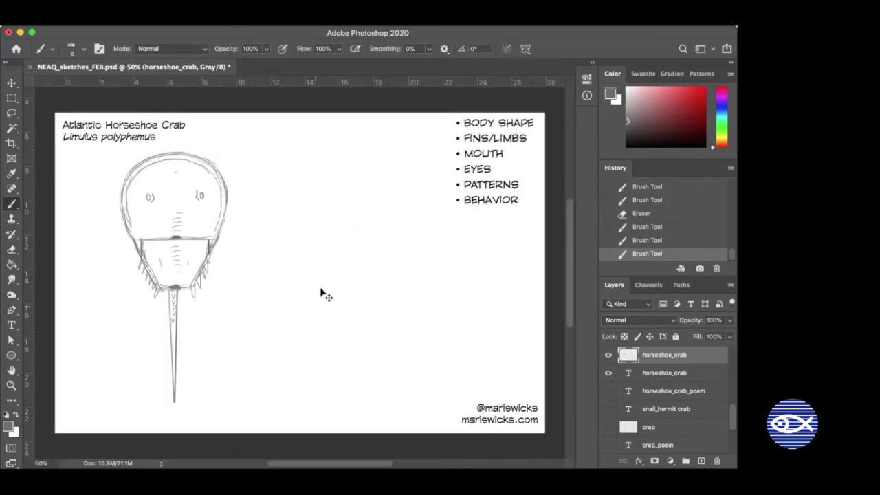
key(m)
mouse_move(105, 139)
mouse_down()
mouse_move(244, 260)
mouse_move(265, 396)
mouse_up()
key(super+c)
key(super+v)
key(v)
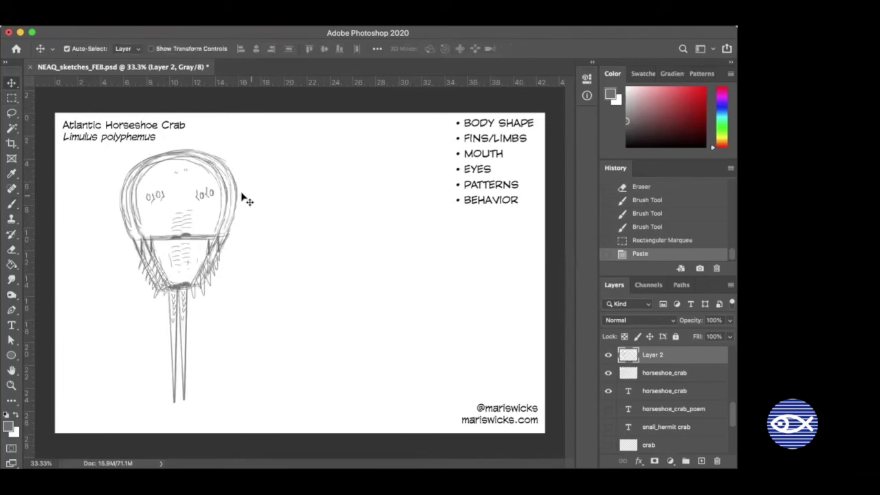
mouse_move(240, 196)
mouse_down()
mouse_move(316, 205)
mouse_move(350, 195)
mouse_up()
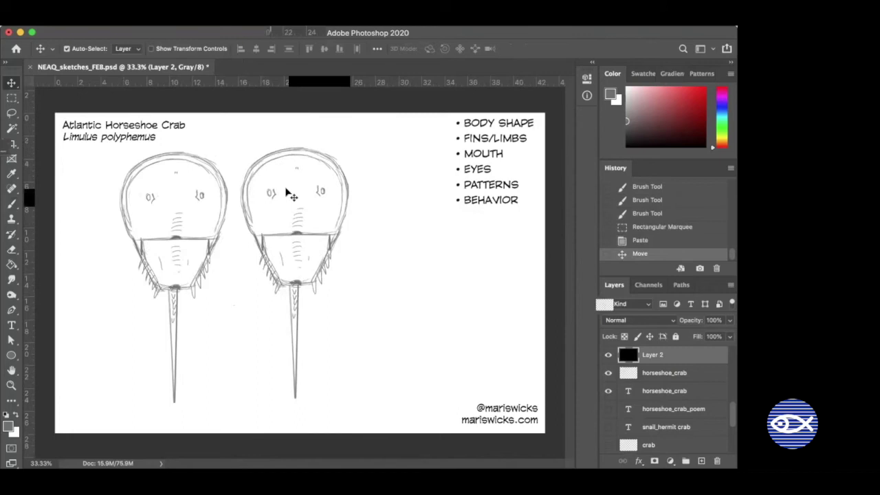
Erase the eyes, centre ridges and interior creases from the duplicate crab's shell and abdomen
key(e)
mouse_move(273, 176)
mouse_down()
mouse_move(323, 180)
mouse_move(307, 197)
mouse_move(320, 199)
mouse_move(296, 194)
mouse_up()
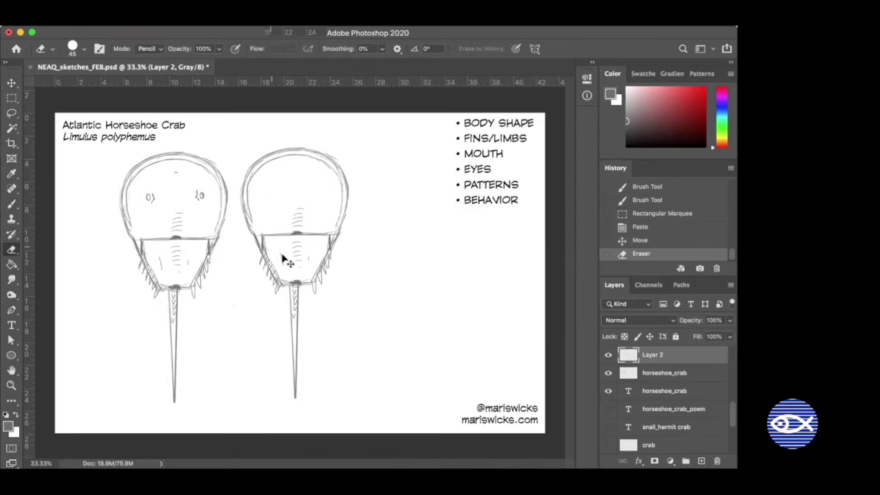
key(super+plus)
drag(270, 234, 245, 262)
mouse_move(251, 203)
mouse_down()
mouse_move(259, 240)
mouse_move(291, 235)
mouse_move(269, 250)
mouse_move(286, 251)
mouse_move(284, 257)
mouse_move(267, 278)
mouse_up()
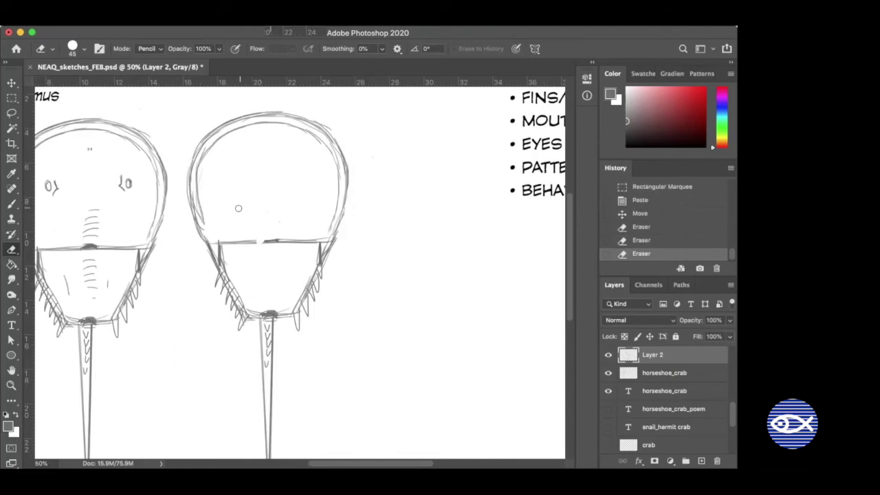
Draw the inner rim along the front of the duplicate crab's shell, dipping to a V-shaped notch at the centre
key(b)
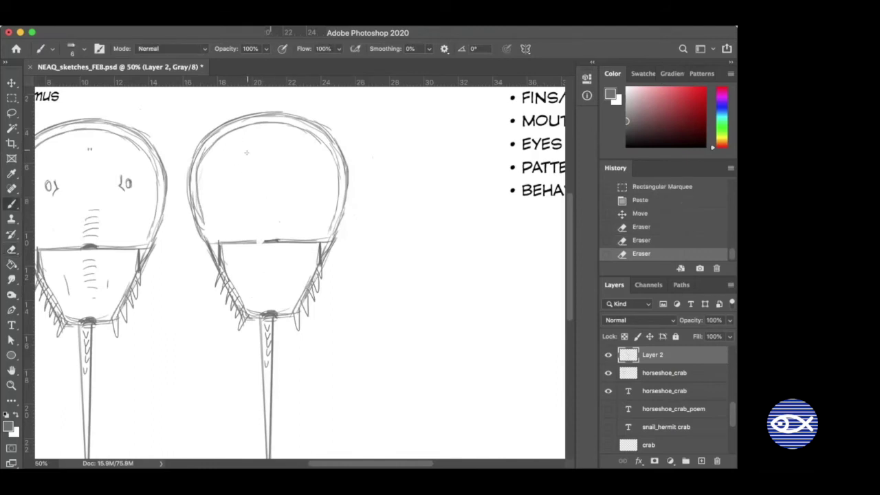
mouse_move(199, 183)
mouse_down()
mouse_move(227, 140)
mouse_move(268, 133)
mouse_up()
drag(248, 132, 271, 146)
mouse_move(262, 137)
mouse_down()
mouse_move(270, 149)
mouse_move(306, 134)
mouse_move(234, 139)
mouse_up()
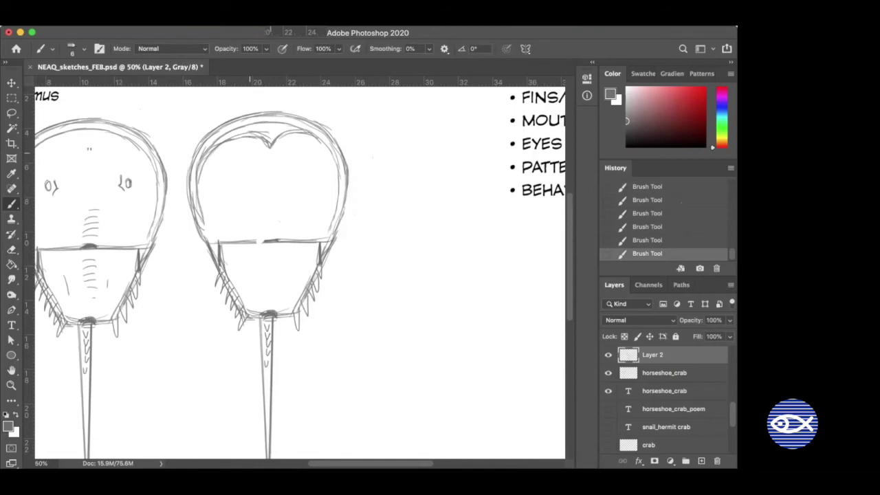
Draw the central mouth line on the duplicate crab's underside with five oval leg bases fanning out on each side
key(super+plus)
drag(270, 172, 282, 258)
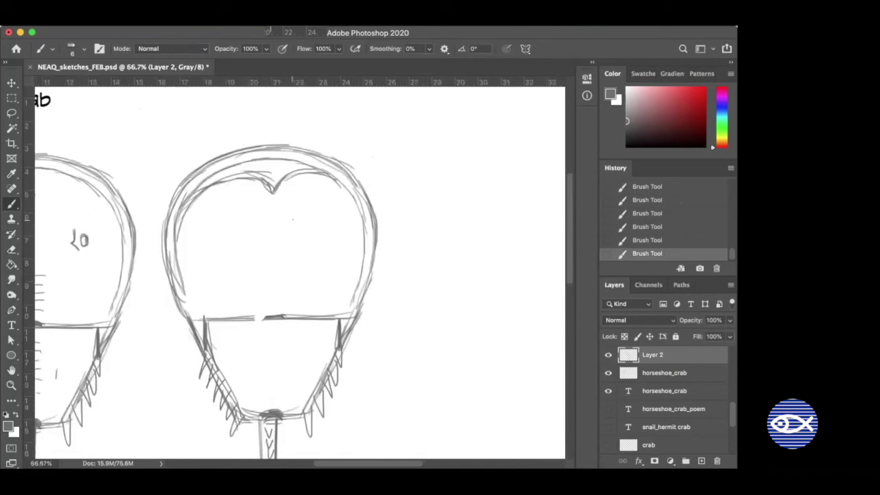
scroll(288, 227, down, 3)
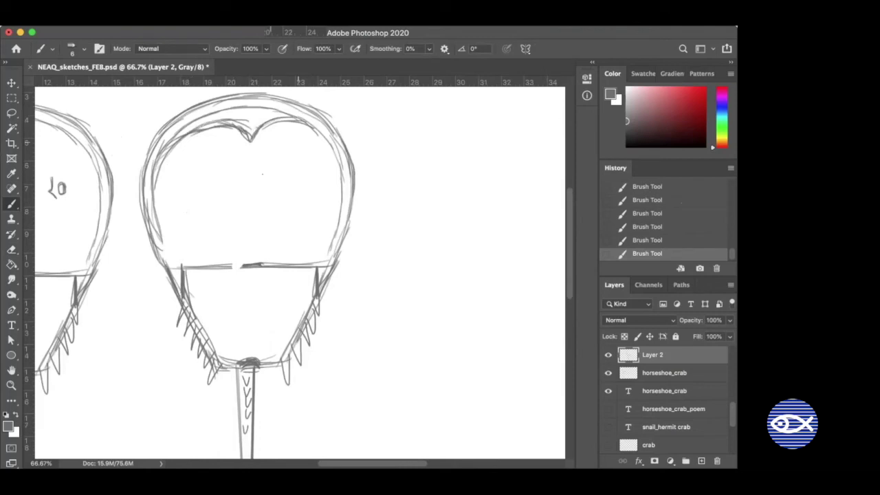
mouse_move(251, 164)
mouse_down()
mouse_move(252, 216)
mouse_move(251, 165)
mouse_up()
mouse_move(246, 165)
mouse_down()
mouse_move(240, 159)
mouse_move(248, 177)
mouse_move(240, 185)
mouse_move(218, 189)
mouse_up()
mouse_move(248, 194)
mouse_down()
mouse_move(220, 198)
mouse_move(224, 227)
mouse_up()
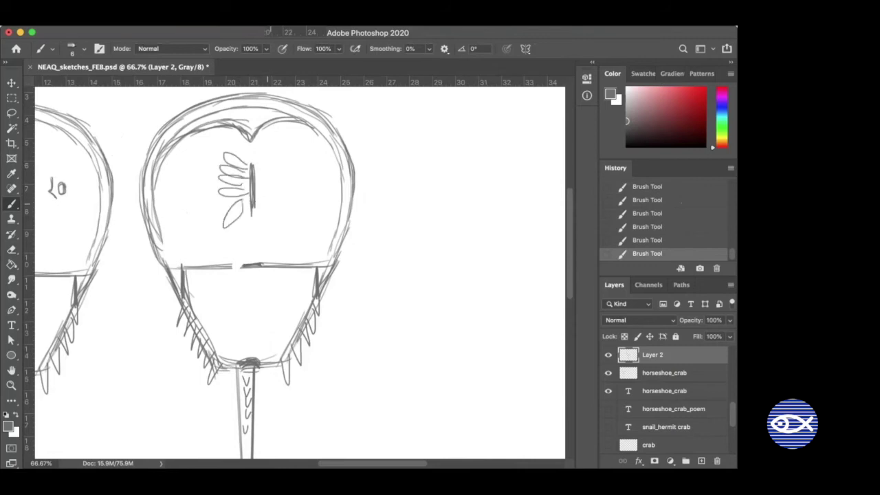
mouse_move(270, 219)
mouse_down()
mouse_move(261, 197)
mouse_move(283, 188)
mouse_up()
mouse_move(257, 197)
mouse_down()
mouse_move(282, 199)
mouse_move(285, 157)
mouse_up()
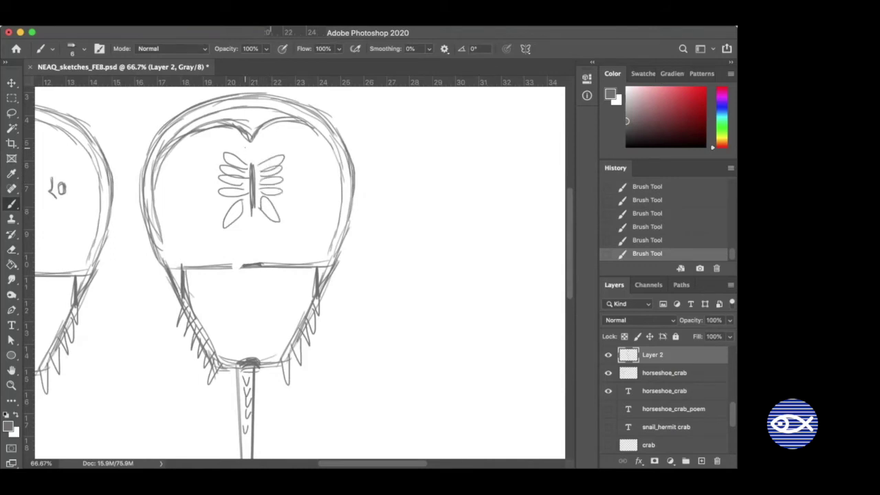
Add the small appendages above the mouth, the outer segments of the front leg pair, and the jointed, clawed middle legs on one side
mouse_move(244, 165)
mouse_down()
mouse_move(243, 149)
mouse_move(246, 164)
mouse_move(262, 147)
mouse_move(254, 153)
mouse_up()
mouse_move(224, 158)
mouse_down()
mouse_move(202, 150)
mouse_move(229, 153)
mouse_move(212, 141)
mouse_move(237, 132)
mouse_move(238, 141)
mouse_move(303, 158)
mouse_move(303, 140)
mouse_move(277, 139)
mouse_move(291, 140)
mouse_up()
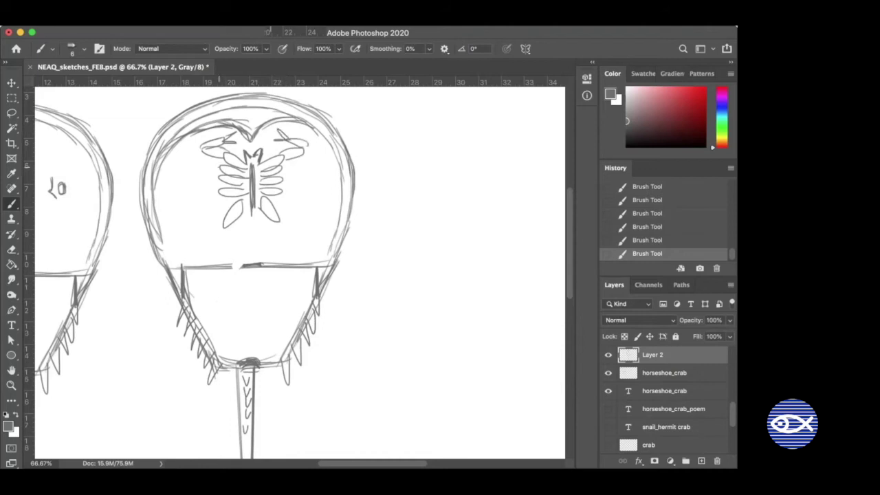
mouse_move(216, 165)
mouse_down()
mouse_move(190, 170)
mouse_move(200, 133)
mouse_move(207, 143)
mouse_move(193, 187)
mouse_move(191, 179)
mouse_move(225, 174)
mouse_move(188, 209)
mouse_move(228, 191)
mouse_up()
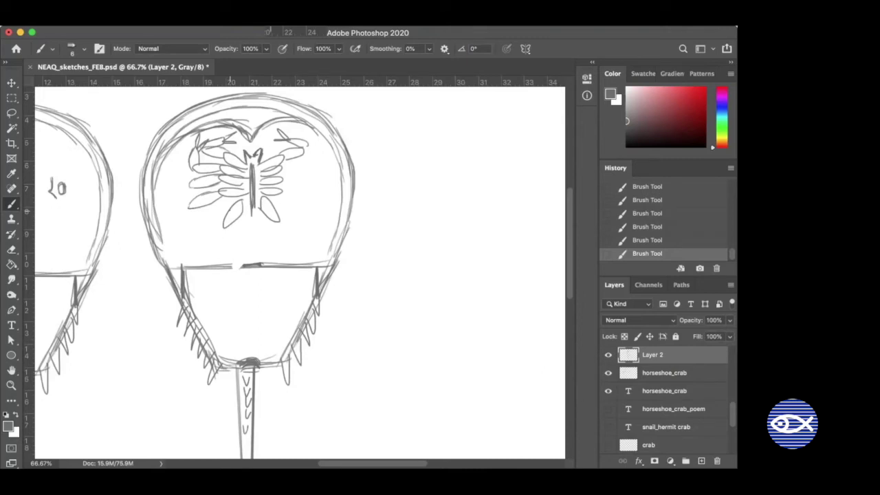
mouse_move(184, 190)
mouse_down()
mouse_move(180, 160)
mouse_move(192, 184)
mouse_up()
drag(177, 147, 177, 163)
drag(185, 149, 179, 162)
mouse_move(187, 205)
mouse_down()
mouse_move(163, 175)
mouse_move(169, 172)
mouse_up()
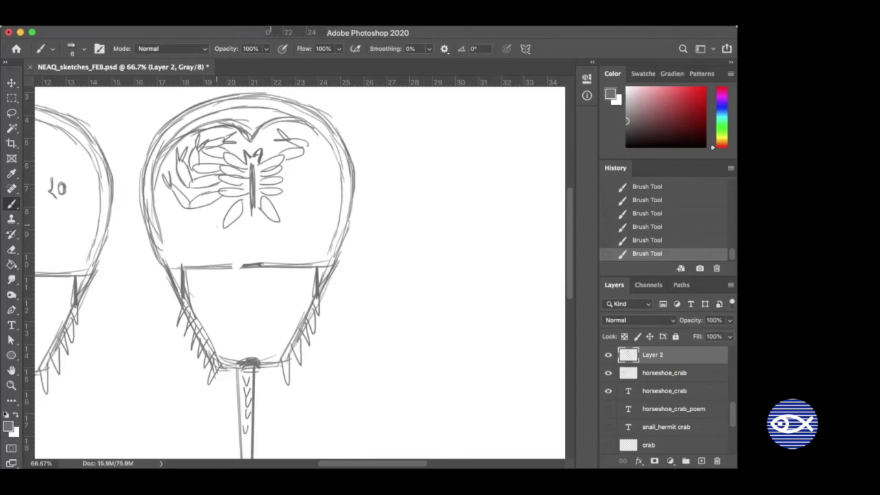
Extend the rear leg pair with bent lower segments and feet, and add the clawed middle legs on the opposite side
mouse_move(222, 220)
mouse_down()
mouse_move(197, 226)
mouse_move(223, 229)
mouse_move(187, 249)
mouse_move(198, 229)
mouse_move(191, 257)
mouse_up()
mouse_move(279, 220)
mouse_down()
mouse_move(305, 216)
mouse_move(287, 222)
mouse_move(323, 246)
mouse_up()
mouse_move(281, 186)
mouse_down()
mouse_move(303, 200)
mouse_move(320, 172)
mouse_move(280, 181)
mouse_move(320, 152)
mouse_up()
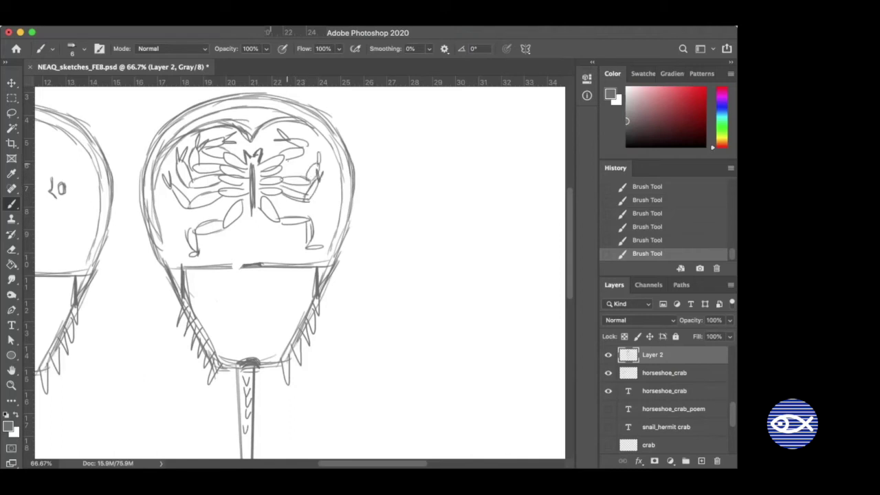
mouse_move(279, 168)
mouse_down()
mouse_move(311, 165)
mouse_move(311, 142)
mouse_up()
Draw rows of bristles along both sides of the mouth and erase the solid centre line between them
key(super+plus)
key(super+plus)
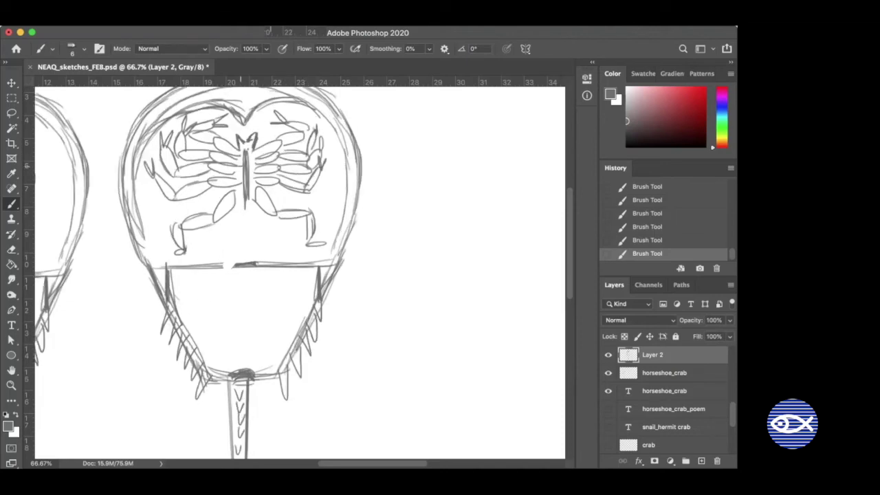
drag(208, 157, 328, 386)
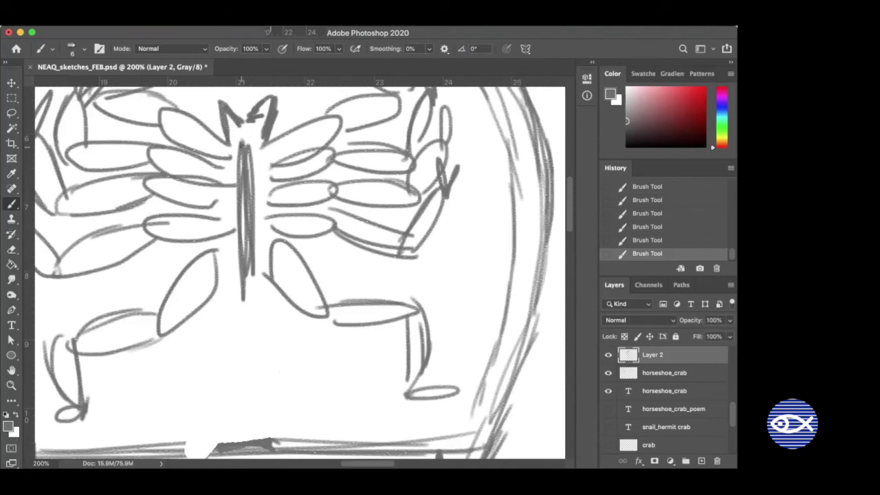
mouse_move(253, 141)
mouse_down()
mouse_move(271, 179)
mouse_move(267, 200)
mouse_up()
drag(235, 141, 217, 216)
key(e)
drag(244, 148, 244, 303)
Fill the mouth opening with finer bristles and add short vertical strokes just below it
key(b)
drag(241, 147, 235, 219)
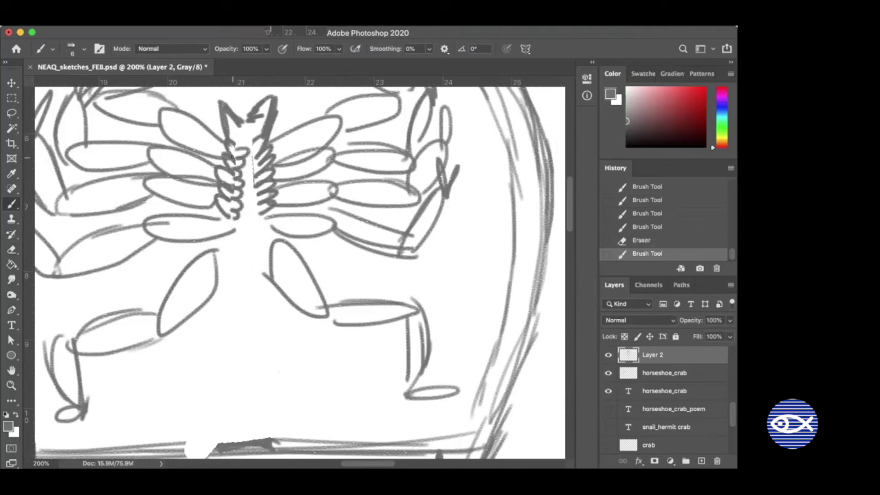
mouse_move(240, 153)
mouse_down()
mouse_move(261, 212)
mouse_move(244, 233)
mouse_up()
drag(233, 222, 236, 240)
drag(258, 222, 258, 231)
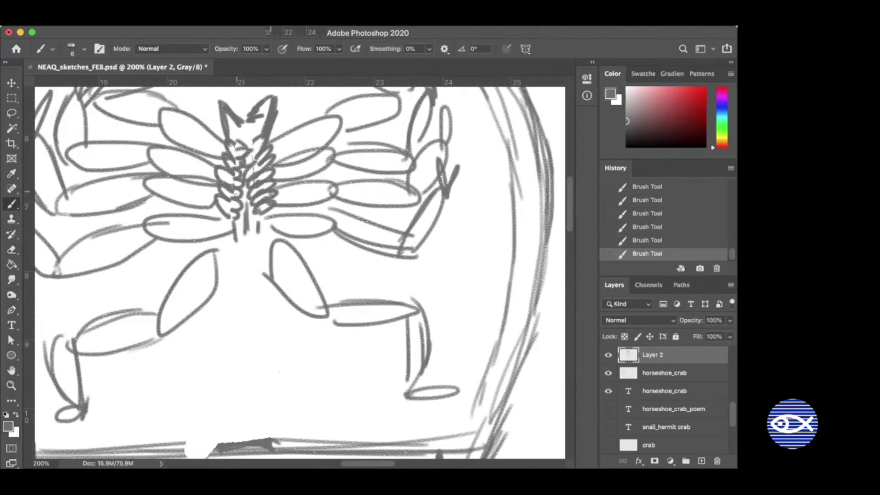
Draw the flared sides and vertical centre line of the gill area, running from behind the rear legs into the abdomen
key(super+minus)
scroll(254, 183, down, 3)
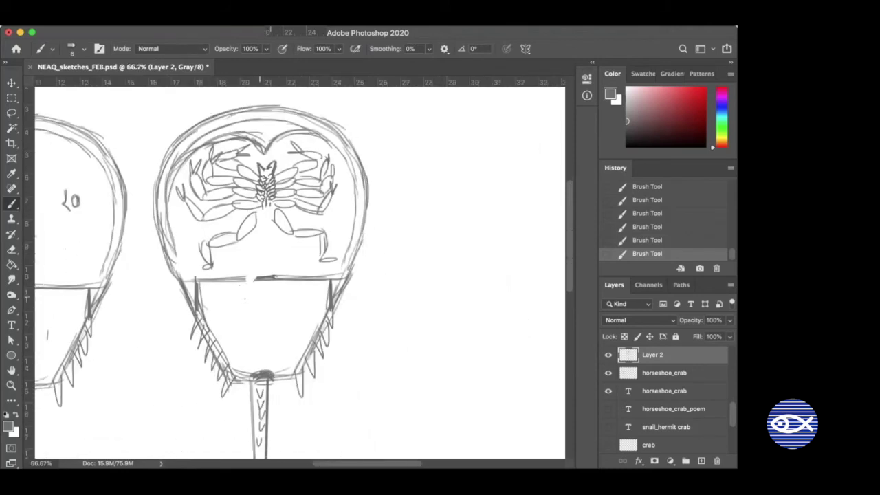
mouse_move(230, 250)
mouse_down()
mouse_move(222, 275)
mouse_move(308, 278)
mouse_up()
drag(301, 245, 312, 277)
drag(267, 249, 264, 355)
mouse_move(227, 273)
mouse_down()
mouse_move(285, 286)
mouse_move(301, 268)
mouse_move(304, 285)
mouse_move(283, 300)
mouse_move(221, 303)
mouse_up()
Draw overlapping horizontal book gill plates across the abdomen, tapering toward the tail
drag(257, 307, 310, 298)
mouse_move(217, 312)
mouse_down()
mouse_move(318, 312)
mouse_move(312, 306)
mouse_up()
mouse_move(224, 296)
mouse_down()
mouse_move(218, 320)
mouse_move(314, 320)
mouse_up()
drag(224, 331, 309, 329)
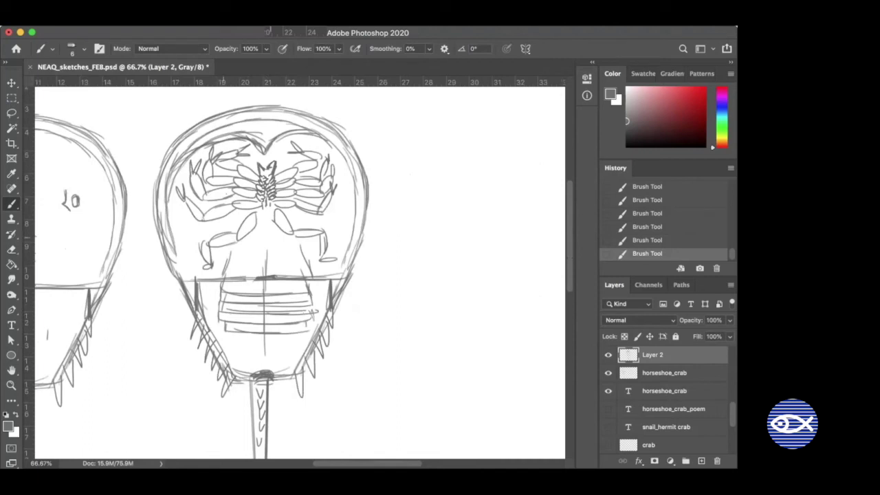
drag(231, 332, 261, 340)
mouse_move(245, 346)
mouse_down()
mouse_move(297, 345)
mouse_move(298, 332)
mouse_move(293, 351)
mouse_up()
key(super+minus)
key(super+minus)
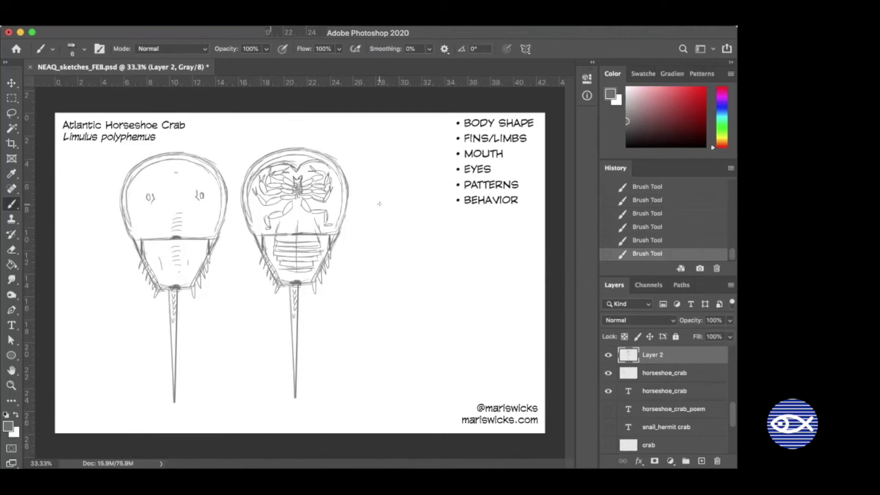
Erase the pointed claw tips of the front leg pair on the underside view
key(super+equal)
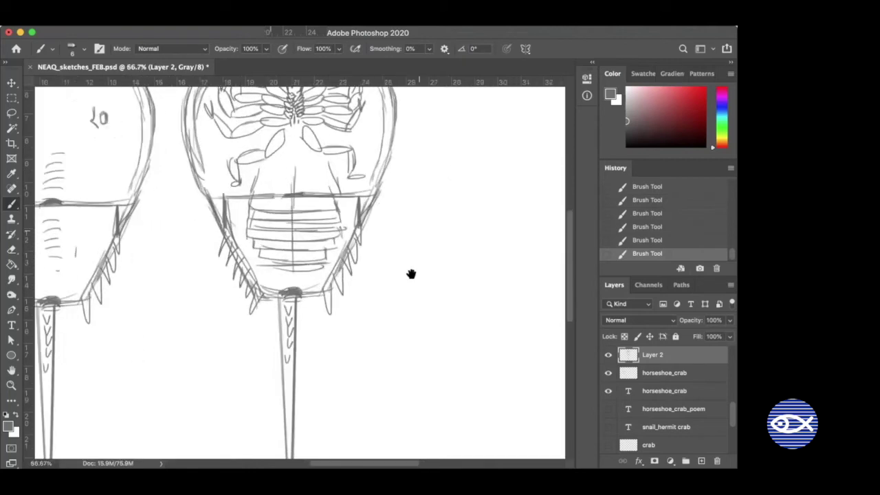
scroll(411, 275, up, 4)
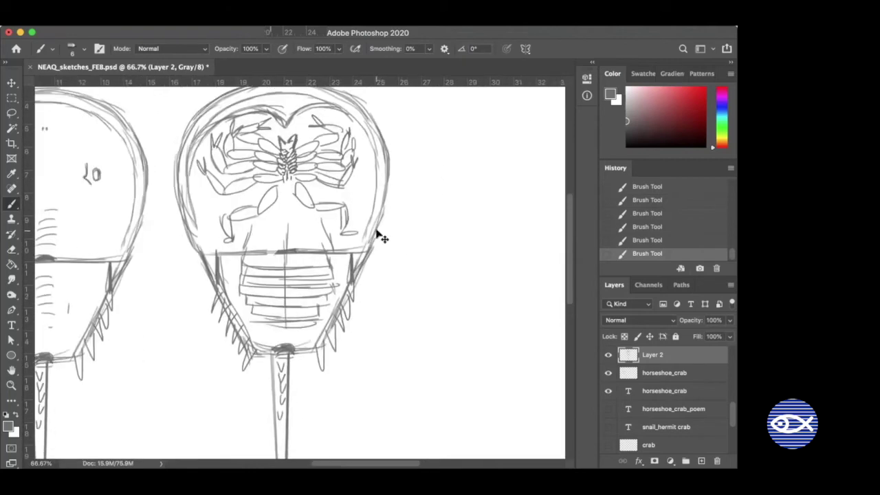
key(super+minus)
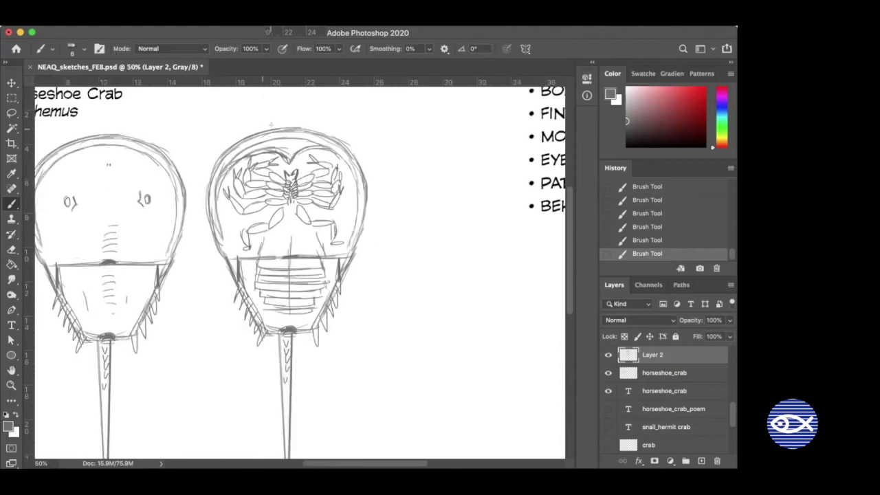
key(super+equal)
key(super+equal)
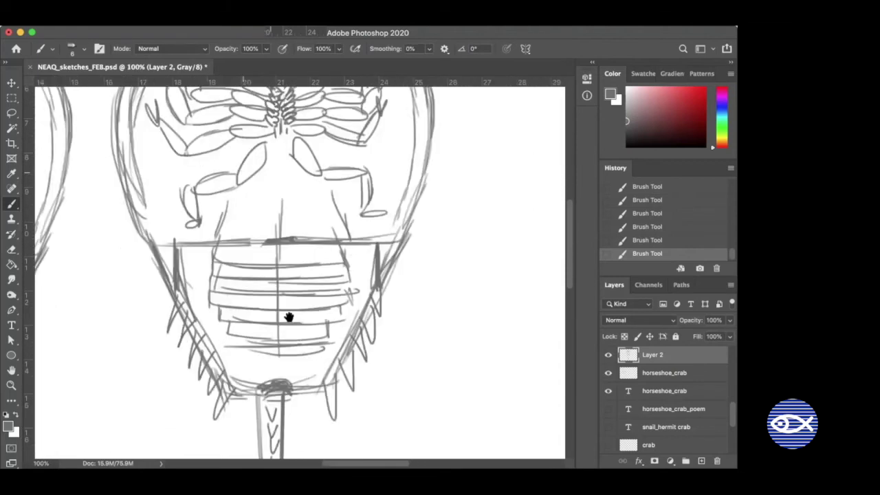
scroll(302, 232, up, 5)
key(e)
drag(286, 198, 283, 196)
drag(359, 186, 378, 201)
click(278, 193)
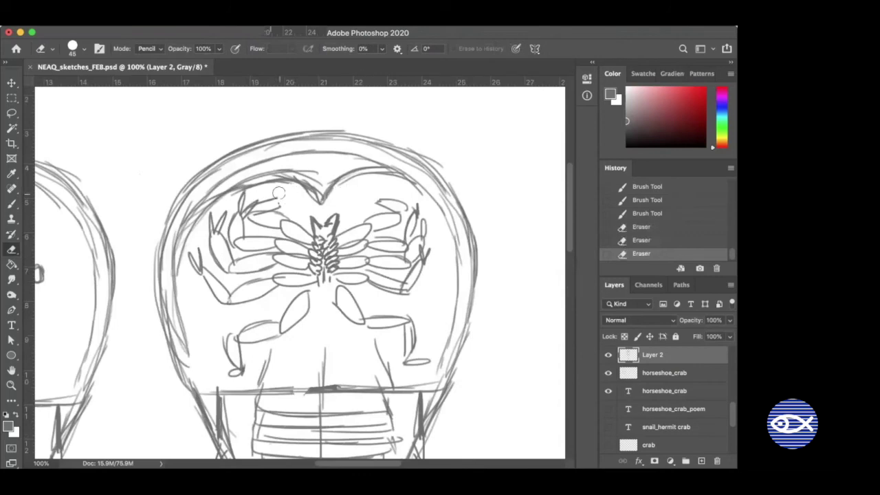
Draw rounded, glove-like claws with small hooked tips on both front legs
key(b)
click(291, 193)
mouse_move(274, 201)
mouse_down()
mouse_move(306, 195)
mouse_move(286, 208)
mouse_move(274, 200)
mouse_up()
click(296, 193)
click(299, 192)
mouse_move(379, 199)
mouse_down()
mouse_move(377, 189)
mouse_move(360, 190)
mouse_move(360, 206)
mouse_move(378, 204)
mouse_move(363, 190)
mouse_up()
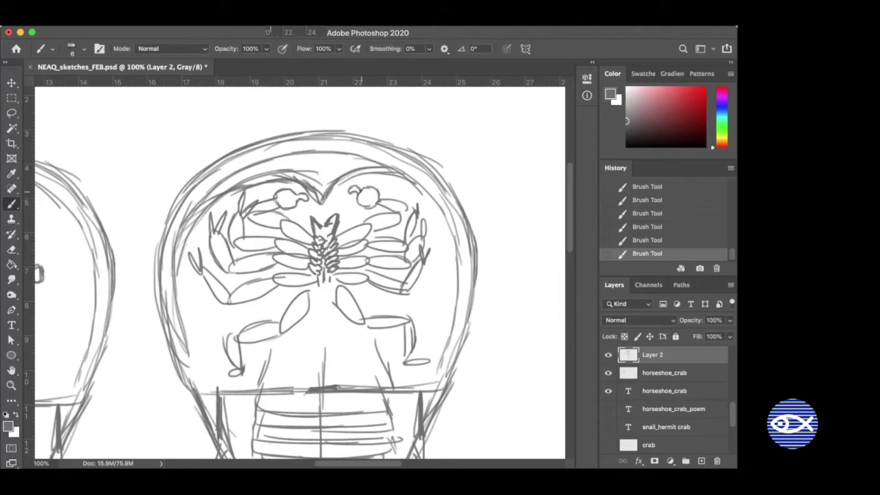
key(x)
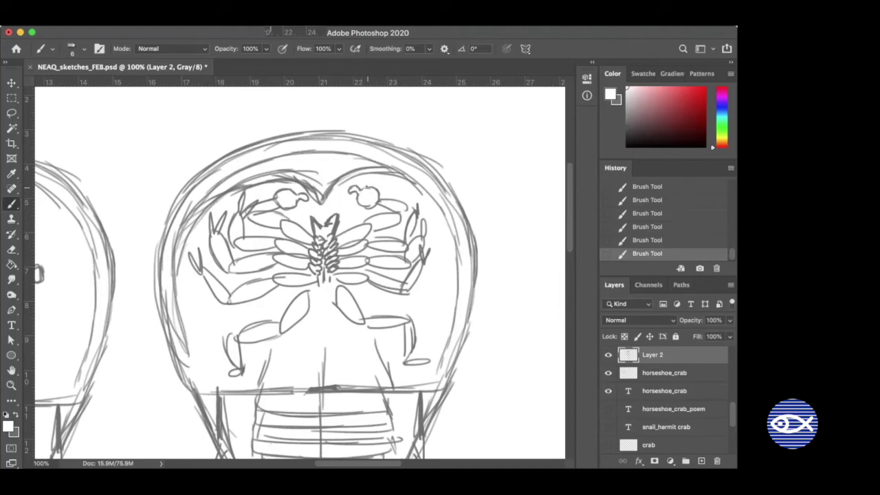
key(x)
drag(361, 184, 371, 190)
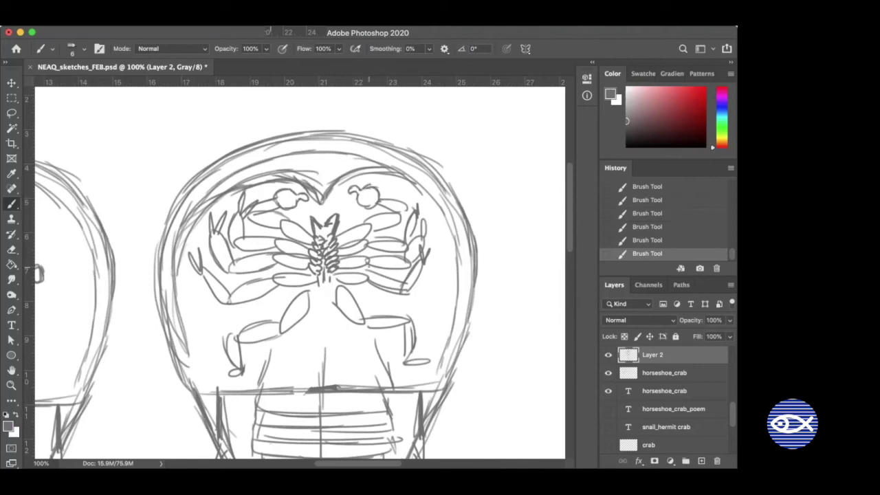
Select both horseshoe crab sketch layers and move them together about 3 cm left and 1 cm down
key(super+minus)
key(super+minus)
key(super+minus)
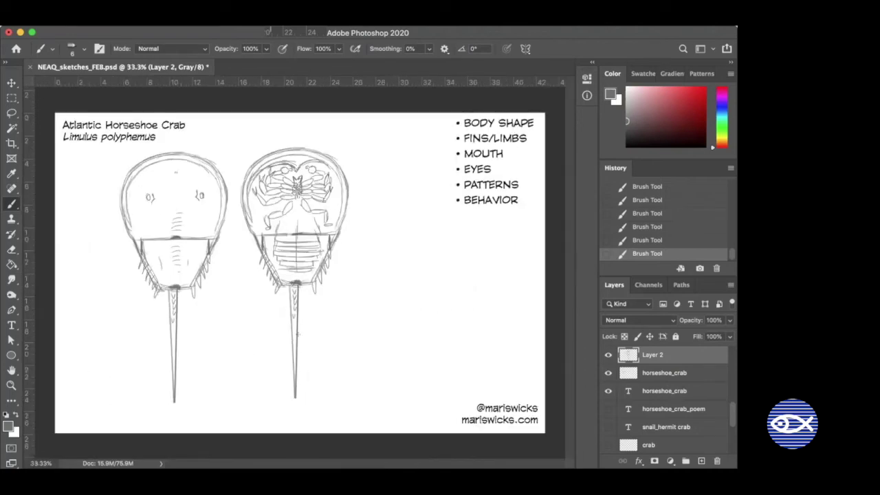
shift+click(613, 371)
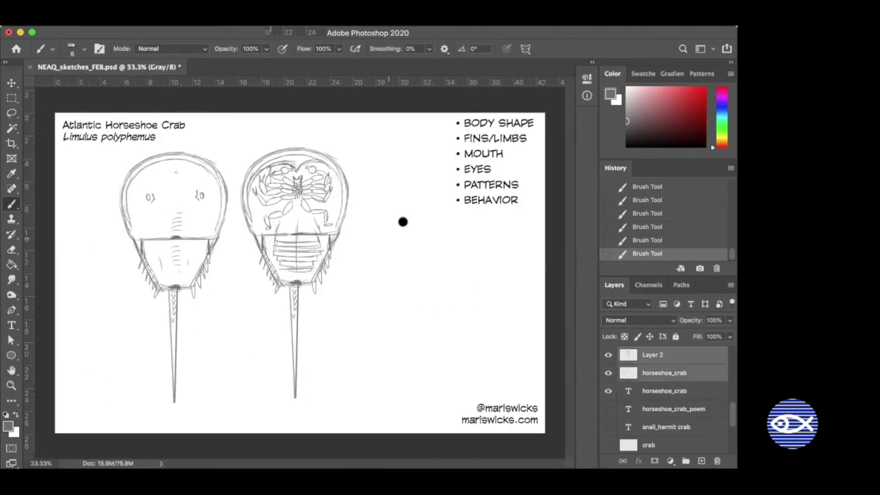
key(v)
drag(328, 241, 300, 252)
shift+click(626, 373)
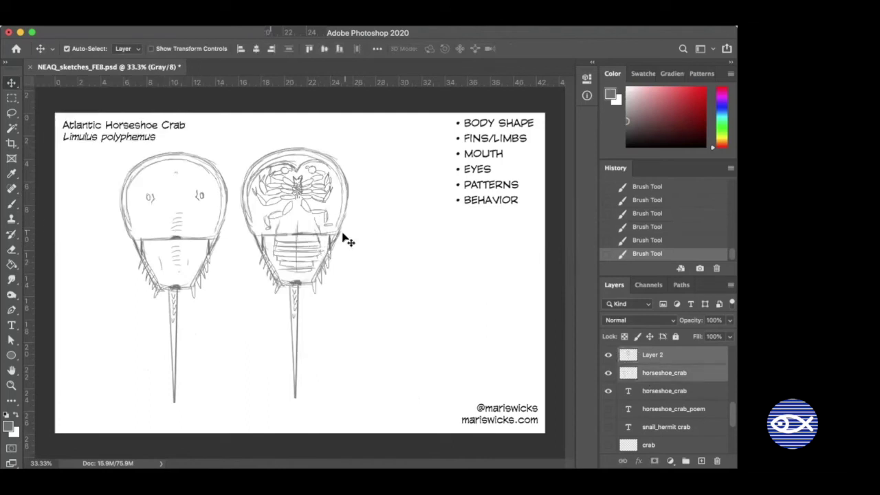
mouse_move(334, 253)
mouse_down()
mouse_move(292, 244)
mouse_move(296, 265)
mouse_up()
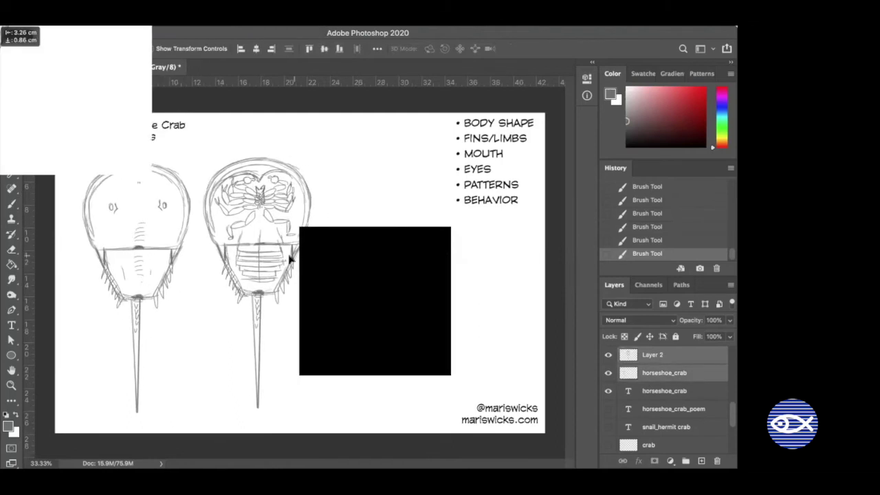
On Layer 2, sketch a side view of the crab's domed front shell with a flat base and pointed rear corner
click(628, 354)
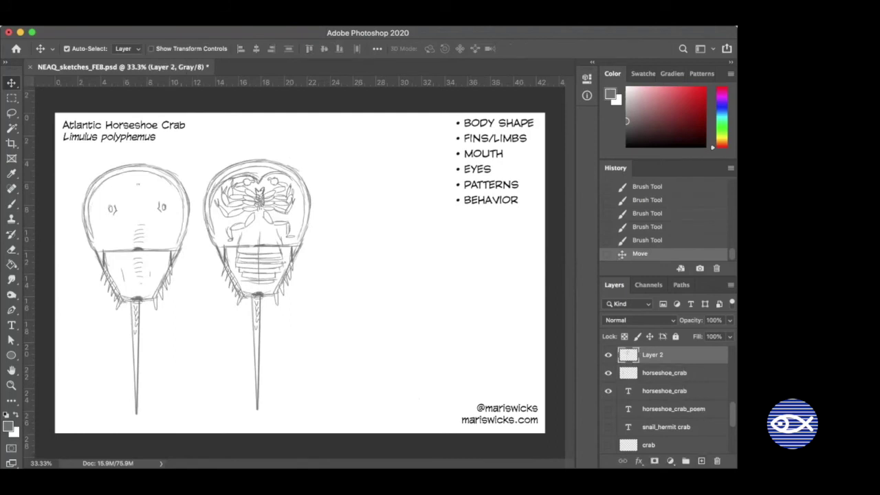
scroll(664, 398, up, 1)
scroll(664, 399, down, 1)
key(b)
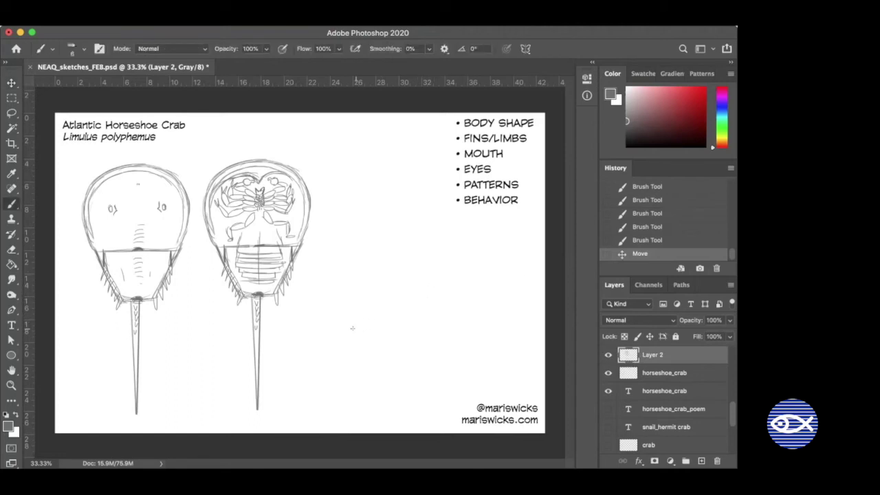
drag(339, 326, 426, 323)
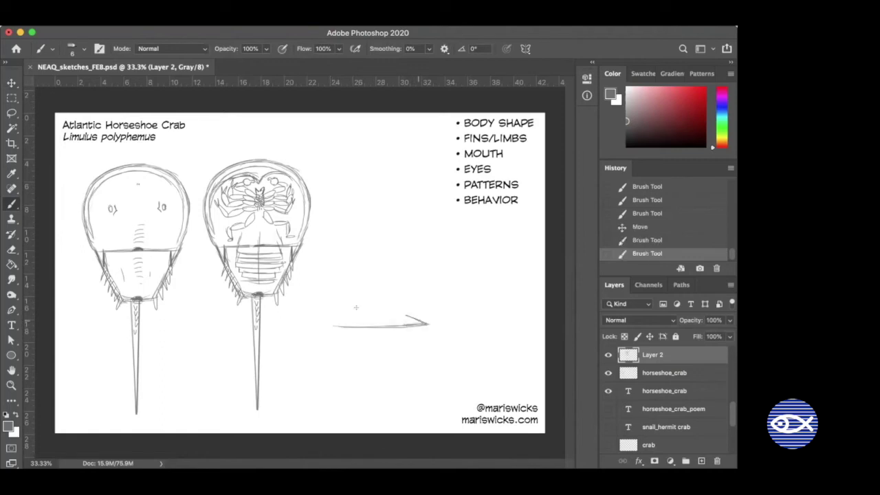
mouse_move(344, 327)
mouse_down()
mouse_move(311, 319)
mouse_move(330, 297)
mouse_move(337, 303)
mouse_move(329, 299)
mouse_move(401, 286)
mouse_up()
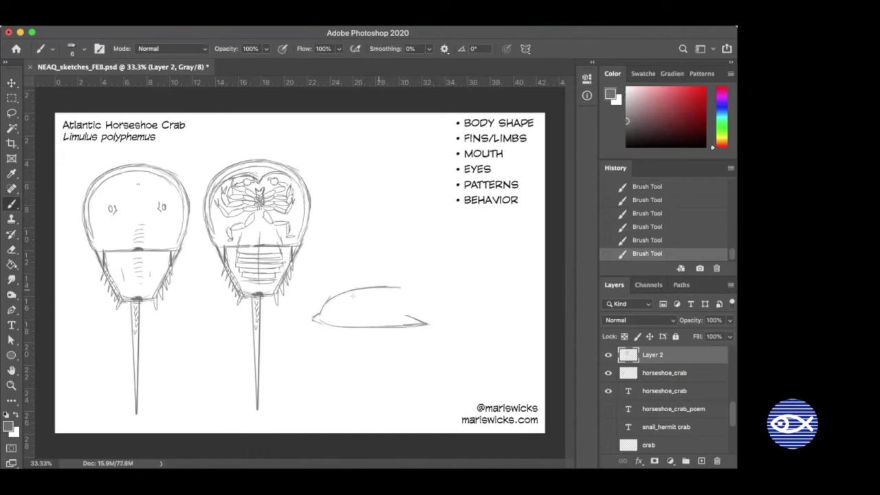
drag(312, 318, 345, 327)
Add the hinge line, tapered abdomen and long straight tail spike to the side-view crab, running the tail to the canvas edge
drag(402, 290, 405, 316)
mouse_move(405, 284)
mouse_down()
mouse_move(443, 295)
mouse_move(448, 315)
mouse_move(417, 317)
mouse_move(411, 314)
mouse_move(461, 311)
mouse_up()
mouse_move(420, 316)
mouse_down()
mouse_move(453, 312)
mouse_move(458, 301)
mouse_move(457, 311)
mouse_move(543, 304)
mouse_up()
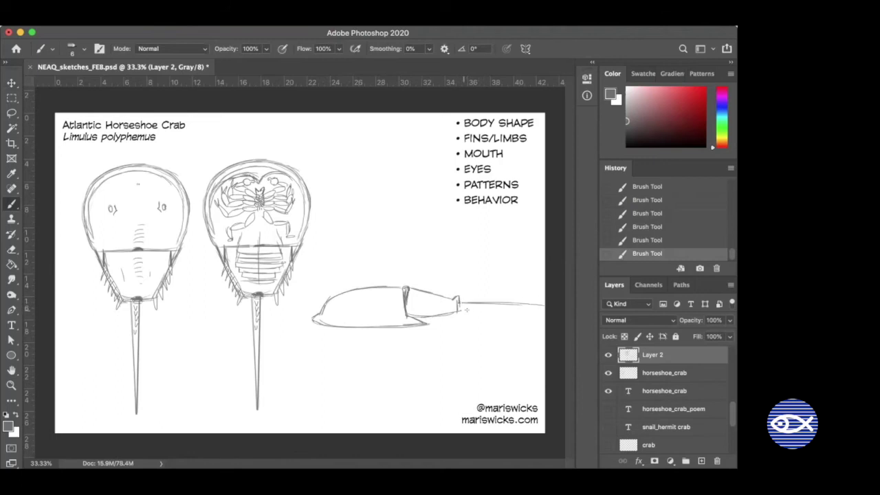
drag(462, 304, 544, 307)
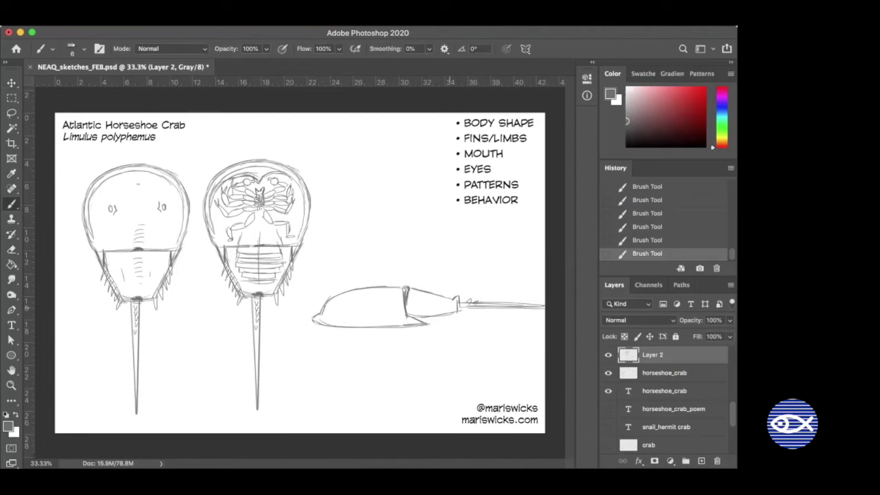
Add a small eye, a rim line along the shell's base and a row of spines under the side-view crab's abdomen
drag(361, 293, 358, 297)
drag(318, 317, 453, 316)
Lasso the side-view crab, rotate it half a turn so it lies upside down, and deselect
key(l)
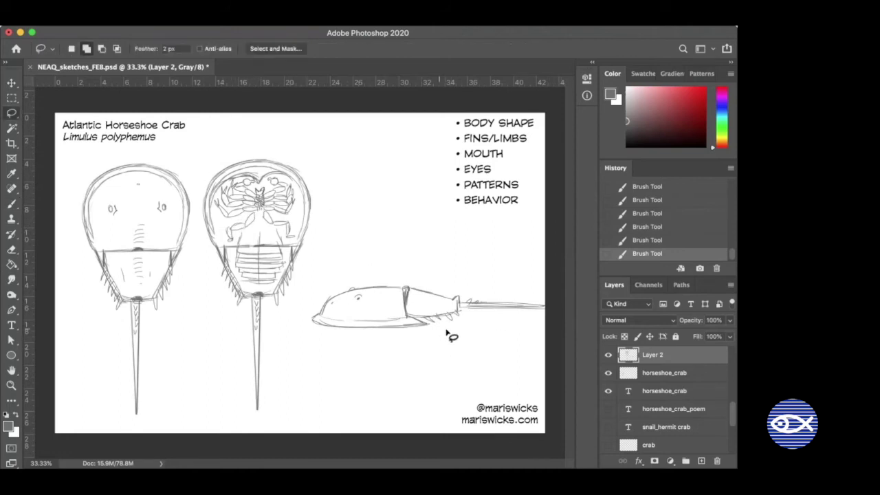
mouse_move(435, 353)
mouse_down()
mouse_move(334, 275)
mouse_move(547, 302)
mouse_move(454, 347)
mouse_up()
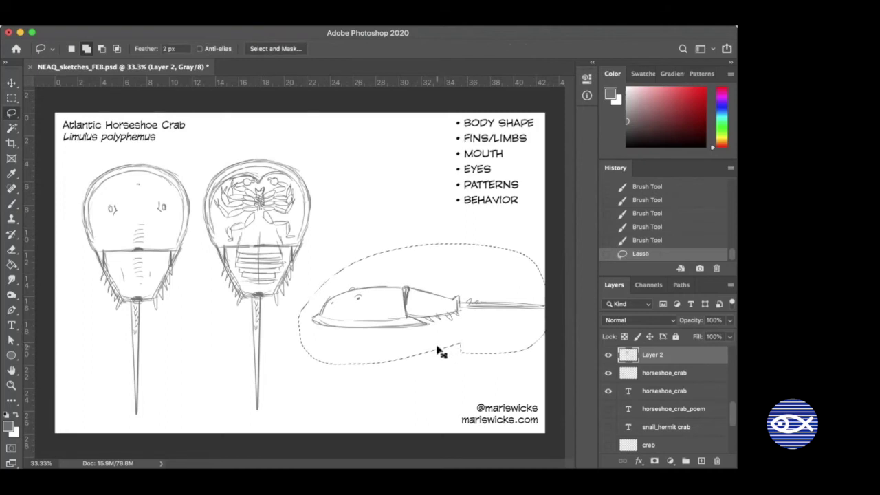
key(super+t)
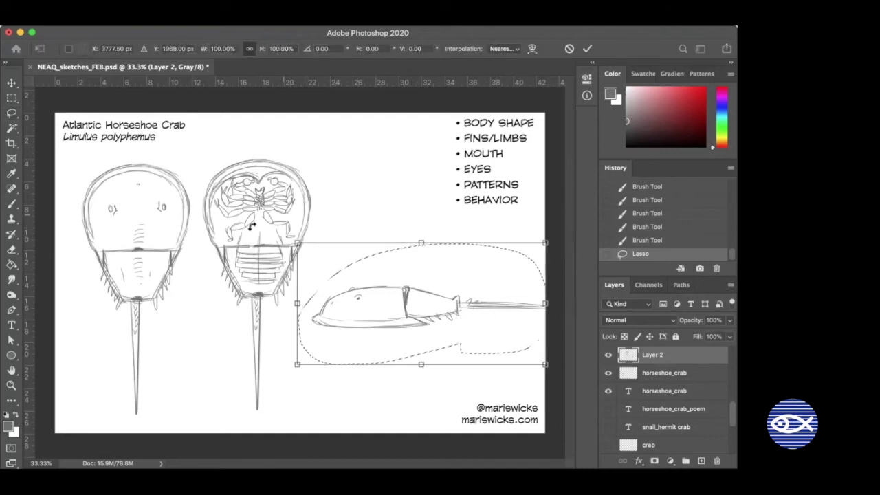
mouse_move(266, 314)
mouse_down()
mouse_move(292, 333)
mouse_move(467, 352)
mouse_move(515, 303)
mouse_move(504, 349)
mouse_up()
key(Return)
key(super+d)
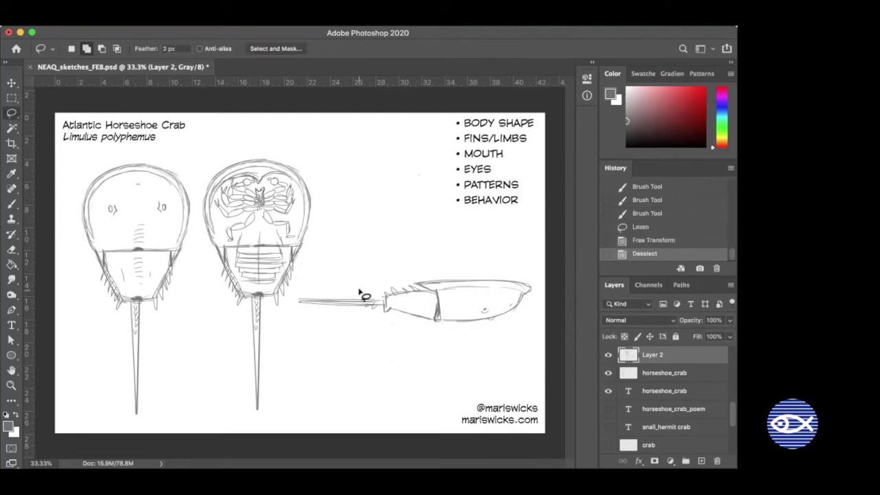
Sketch the tail spike in raised and lowered positions with oval motion loops and a short wavy ground line
key(b)
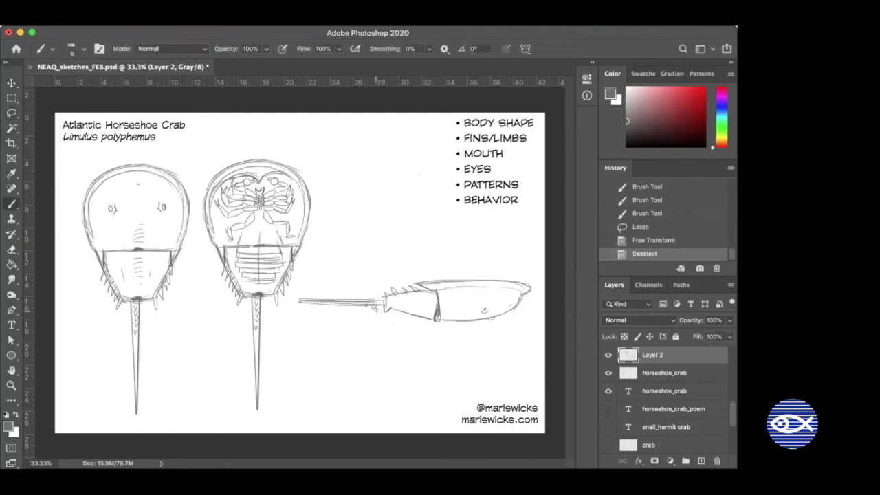
mouse_move(376, 308)
mouse_down()
mouse_move(305, 353)
mouse_move(362, 311)
mouse_move(324, 238)
mouse_move(366, 279)
mouse_up()
mouse_move(309, 306)
mouse_down()
mouse_move(338, 319)
mouse_move(314, 293)
mouse_move(325, 325)
mouse_move(298, 347)
mouse_move(344, 359)
mouse_up()
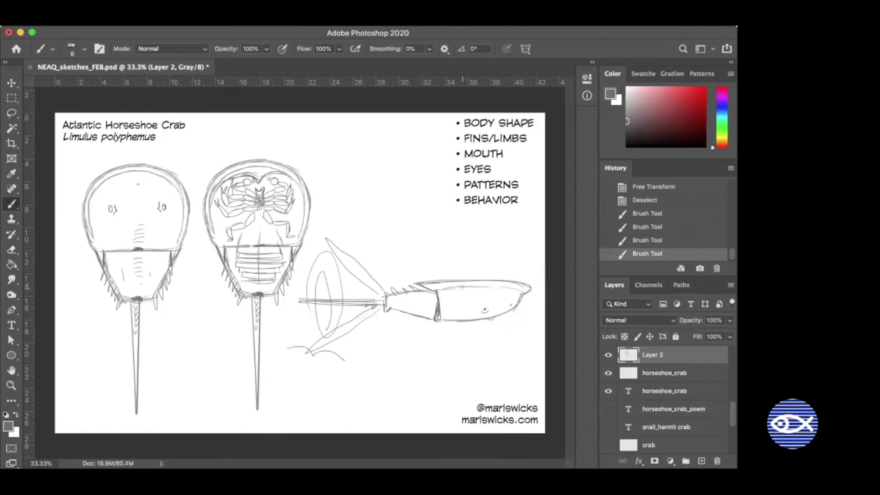
Lasso the upside-down crab with its tail motion sketch, rotate it half a turn back upright, and deselect
key(l)
mouse_move(380, 352)
mouse_down()
mouse_move(294, 377)
mouse_move(276, 328)
mouse_move(317, 237)
mouse_move(490, 235)
mouse_move(538, 303)
mouse_move(413, 351)
mouse_up()
key(ctrl+t)
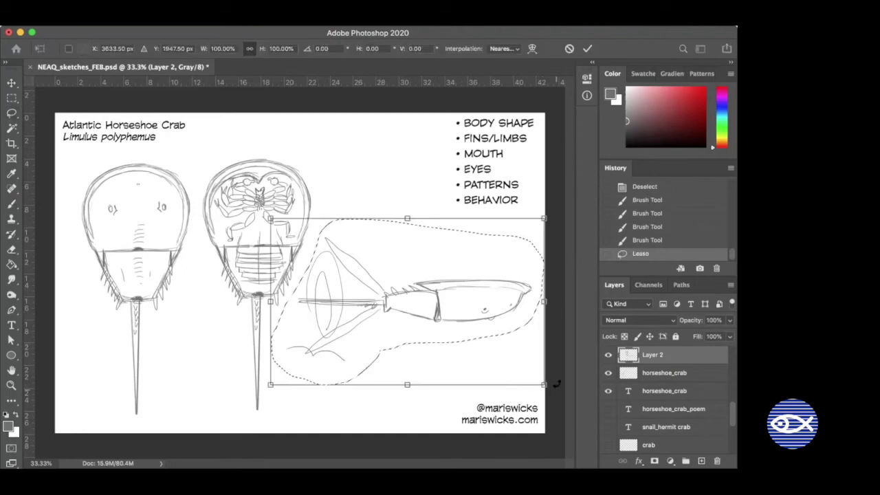
mouse_move(549, 253)
mouse_down()
mouse_move(510, 211)
mouse_move(285, 158)
mouse_move(238, 215)
mouse_move(215, 277)
mouse_move(220, 352)
mouse_move(252, 416)
mouse_up()
key(Return)
key(ctrl+d)
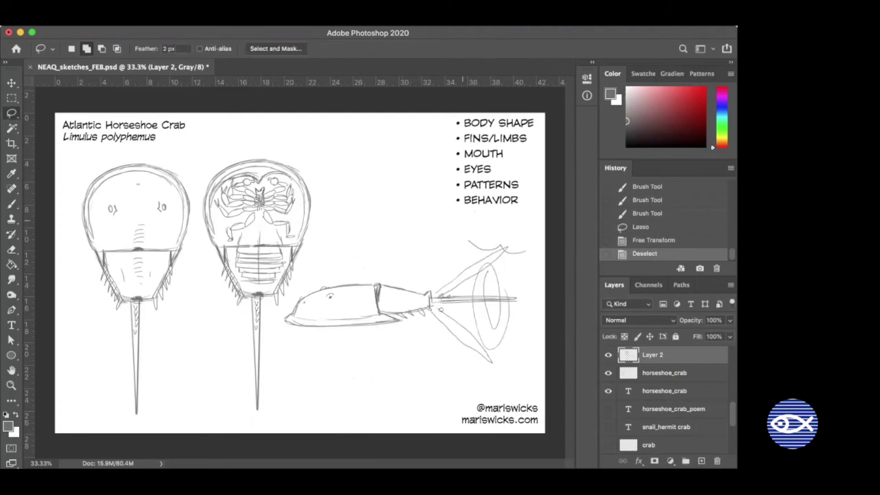
Hide Layer 2 and both horseshoe_crab layers to clear the canvas
key(e)
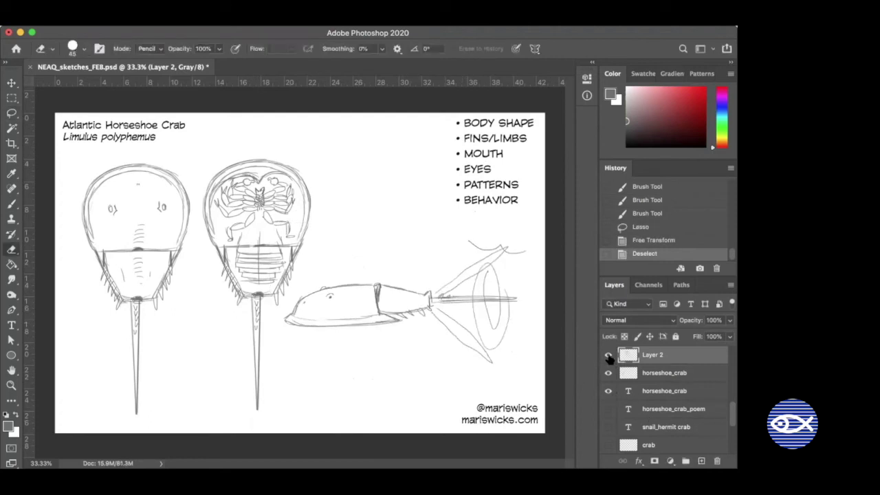
drag(606, 362, 604, 382)
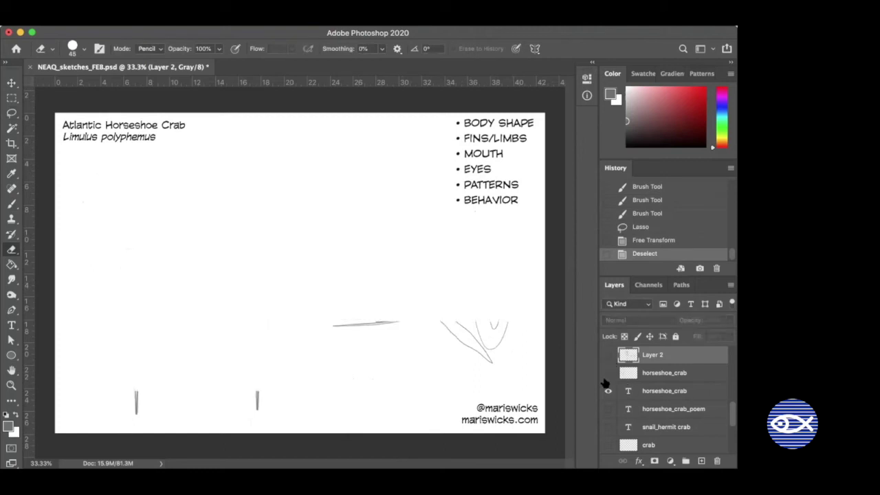
click(607, 391)
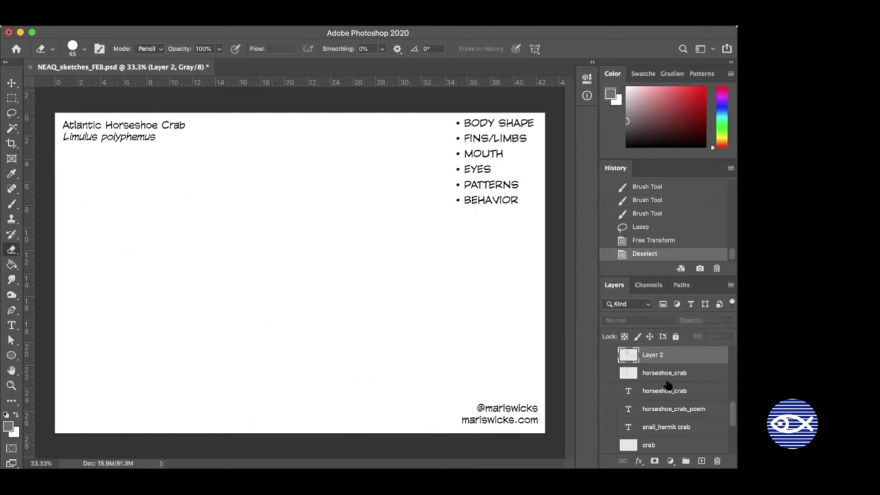
Show the gull_poem layer for reading, and hide it again
scroll(668, 386, up, 3)
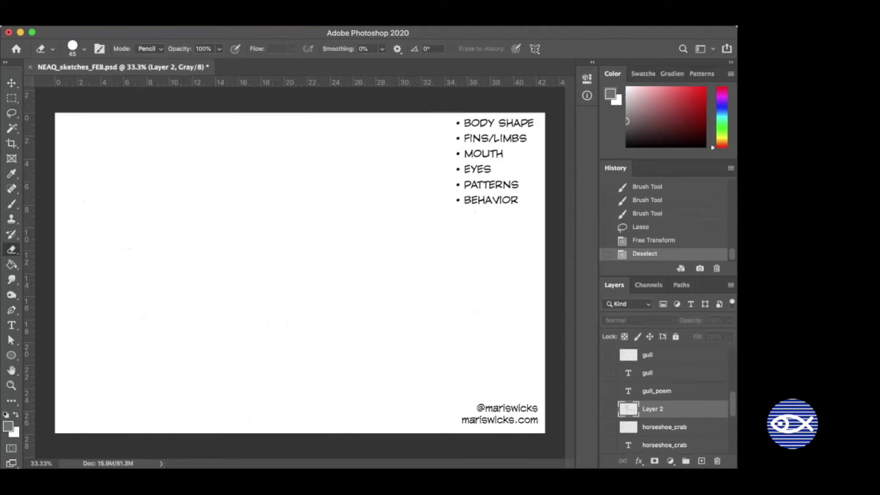
click(608, 391)
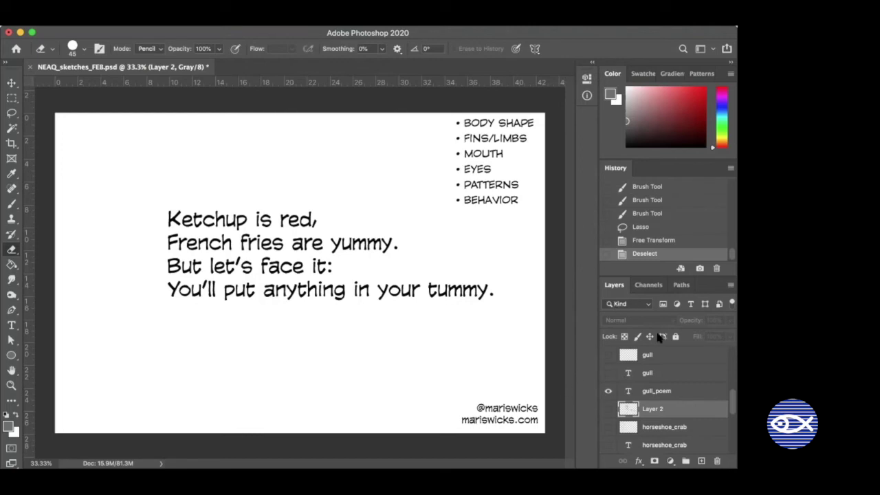
click(608, 391)
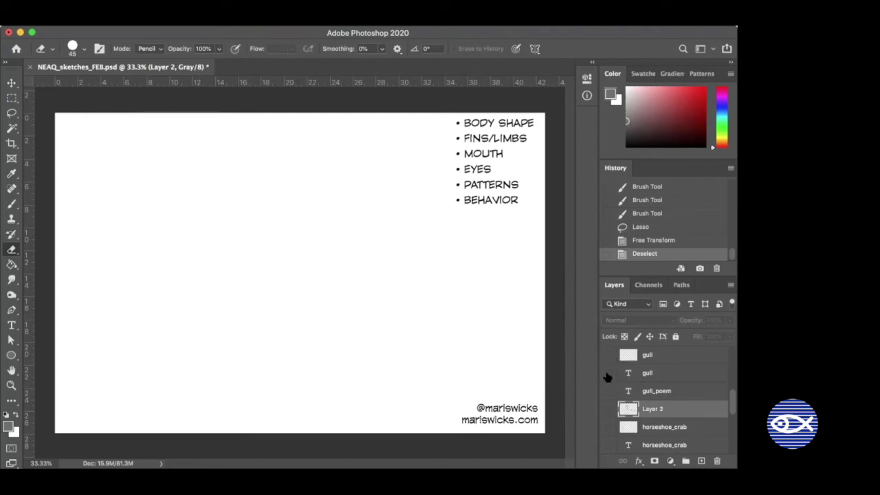
Show the gull title and gull drawing layers, and make the gull drawing layer active
click(608, 372)
click(608, 355)
click(660, 355)
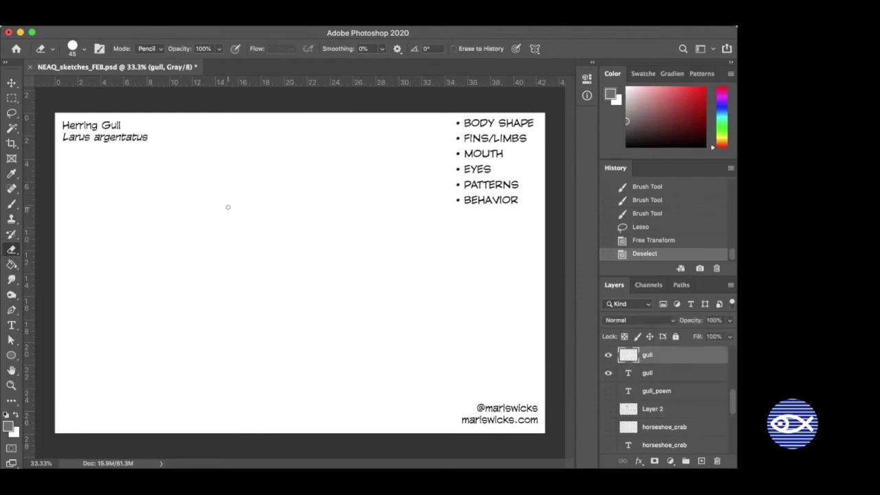
Brush a tiny distant flying bird and, below it, a large egg-shaped body tapering toward the tail end
key(b)
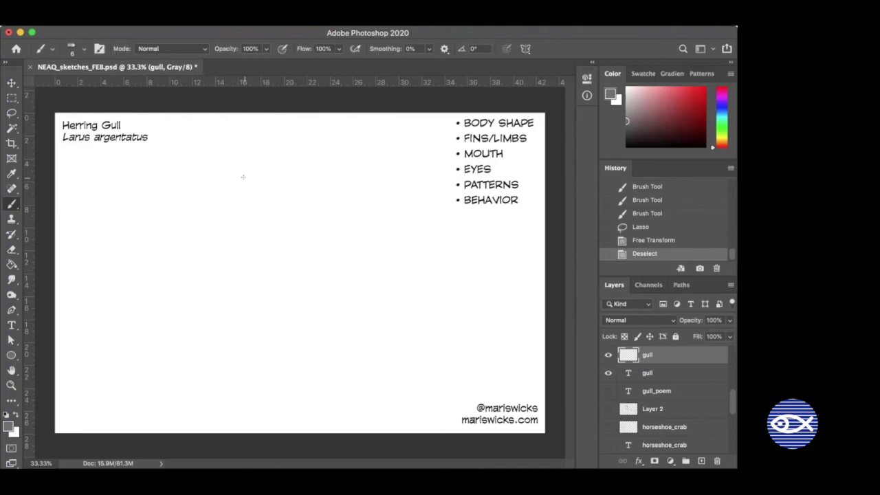
drag(194, 181, 220, 180)
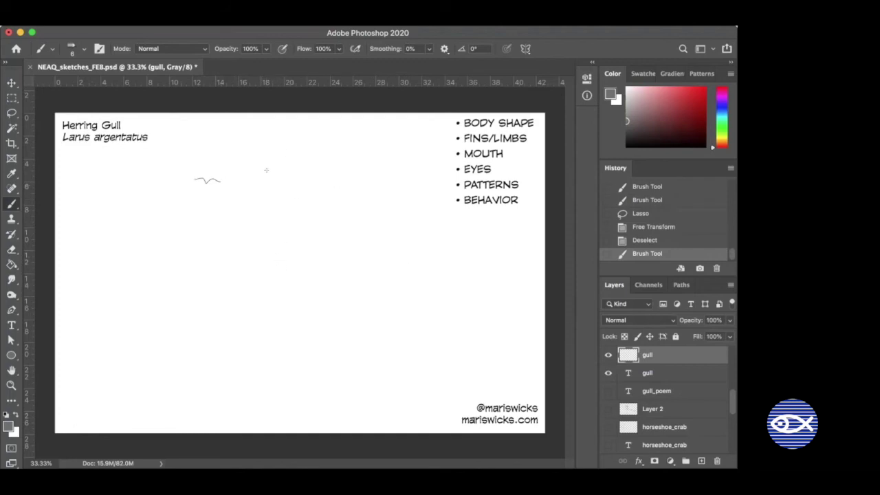
mouse_move(223, 323)
mouse_down()
mouse_move(174, 281)
mouse_move(232, 258)
mouse_up()
mouse_move(179, 273)
mouse_down()
mouse_move(281, 258)
mouse_move(309, 271)
mouse_move(324, 303)
mouse_up()
mouse_move(274, 324)
mouse_down()
mouse_move(321, 308)
mouse_move(206, 308)
mouse_up()
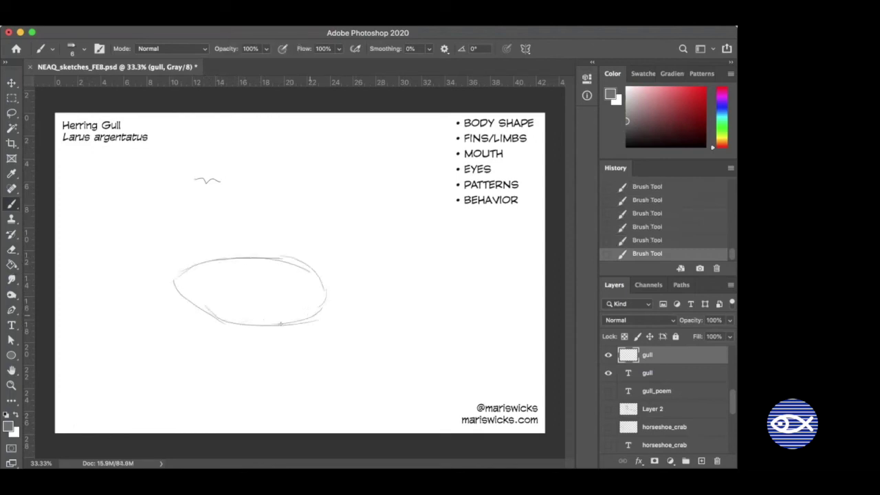
Draw two straight legs with splayed, webbed feet under the gull's body
drag(264, 324, 303, 320)
mouse_move(236, 323)
mouse_down()
mouse_move(281, 309)
mouse_move(227, 323)
mouse_move(251, 334)
mouse_move(239, 328)
mouse_move(242, 358)
mouse_move(214, 358)
mouse_move(240, 357)
mouse_up()
mouse_move(264, 326)
mouse_down()
mouse_move(265, 354)
mouse_move(284, 350)
mouse_move(268, 359)
mouse_move(286, 365)
mouse_move(262, 357)
mouse_move(263, 329)
mouse_up()
Outline the folded wing with its pointed tail tip, and shade the wing with diagonal hatching
mouse_move(188, 283)
mouse_down()
mouse_move(175, 262)
mouse_move(198, 262)
mouse_move(170, 262)
mouse_move(280, 304)
mouse_move(252, 302)
mouse_move(285, 284)
mouse_move(262, 303)
mouse_up()
drag(288, 266, 294, 289)
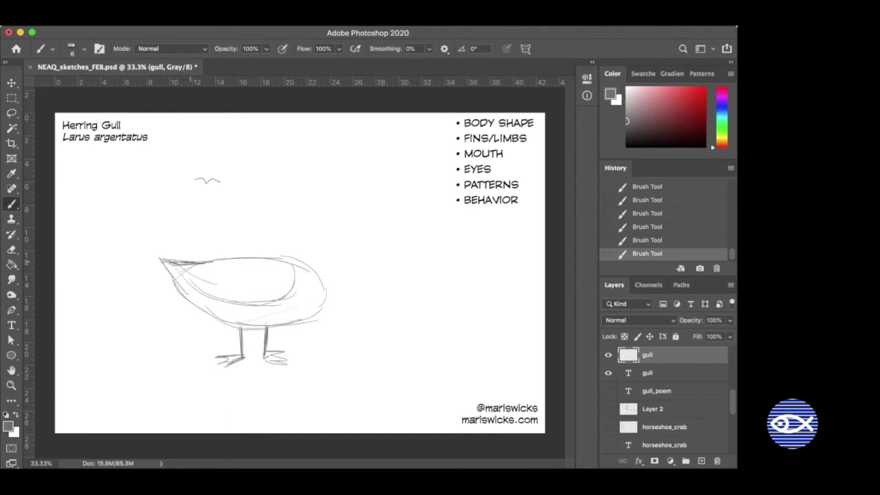
mouse_move(183, 273)
mouse_down()
mouse_move(248, 259)
mouse_move(199, 286)
mouse_move(243, 273)
mouse_move(220, 291)
mouse_move(257, 276)
mouse_move(226, 296)
mouse_move(239, 295)
mouse_move(290, 277)
mouse_move(289, 285)
mouse_move(263, 281)
mouse_move(288, 295)
mouse_up()
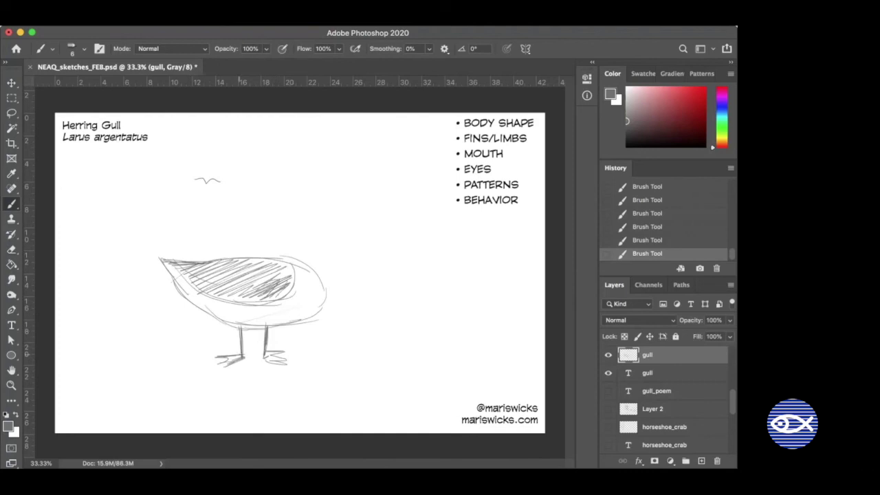
Lasso the gull's legs, nudge them slightly toward the chest, and deselect
key(l)
mouse_move(310, 369)
mouse_down()
mouse_move(213, 379)
mouse_move(218, 331)
mouse_move(273, 324)
mouse_move(297, 349)
mouse_up()
key(v)
key(shift+Right)
key(shift+Right)
key(shift+Right)
key(shift+Right)
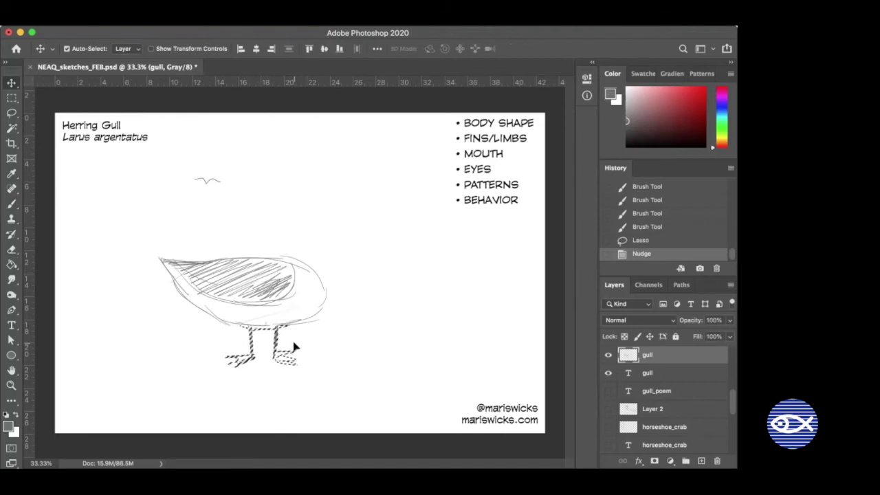
key(ctrl+d)
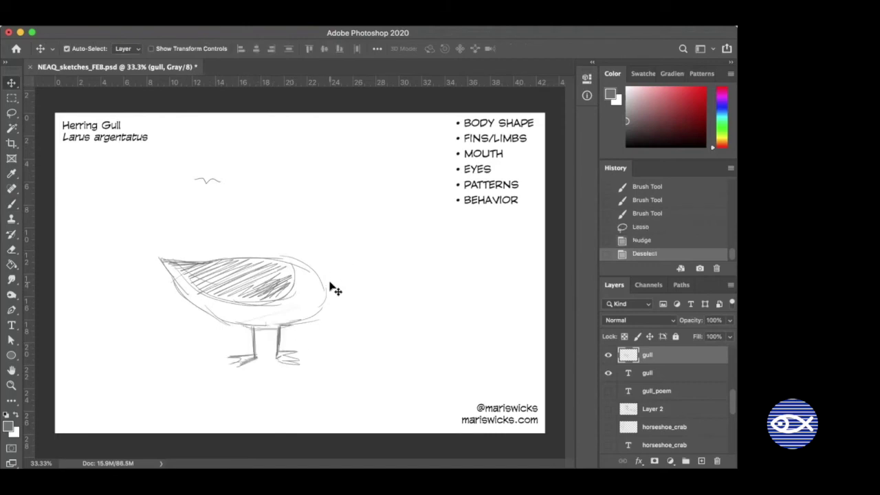
Darken the gull's rounded chest and draw a long upright neck ending in a rounded head
key(b)
drag(294, 321, 322, 294)
drag(320, 301, 322, 280)
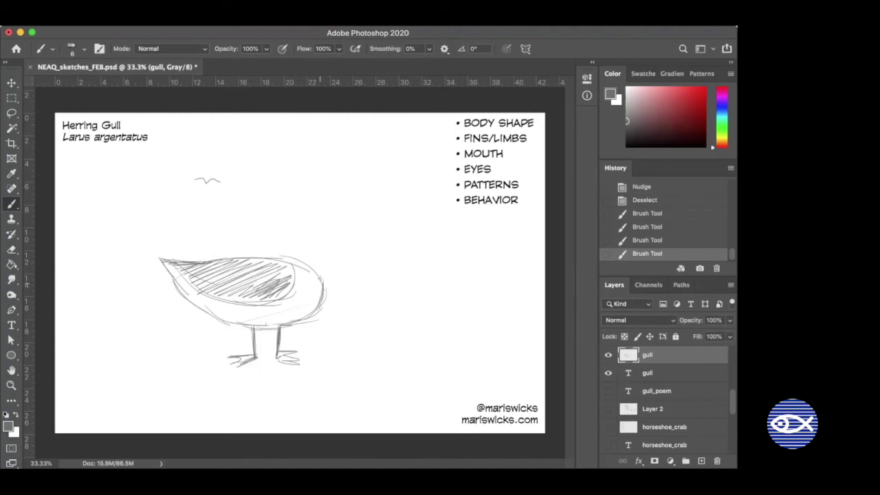
drag(322, 292, 320, 215)
mouse_move(297, 259)
mouse_down()
mouse_move(296, 205)
mouse_move(319, 207)
mouse_up()
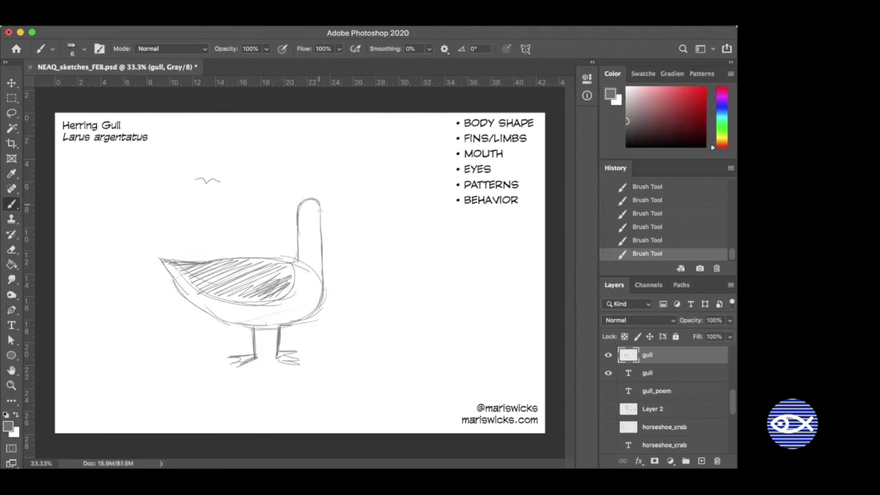
Draw the gull's beak with a hooked tip, nostril and mouth line, and paint out the neck line crossing it in white
key(super+plus)
key(super+plus)
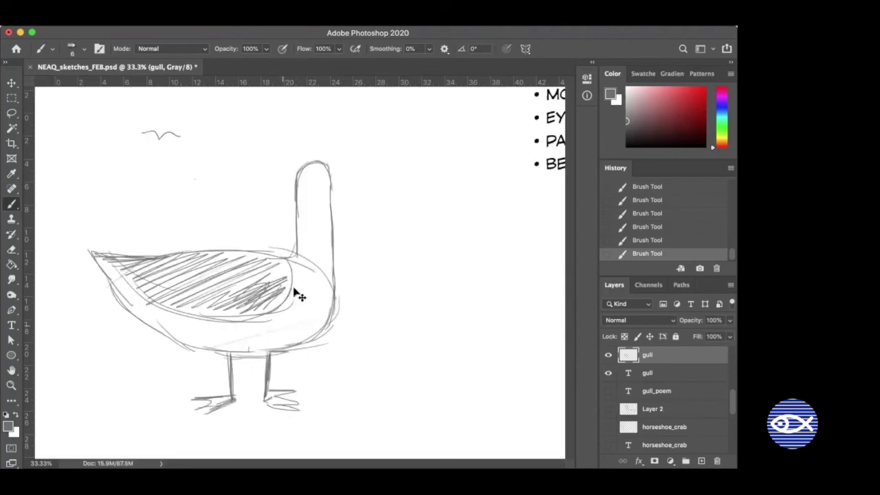
drag(286, 226, 207, 291)
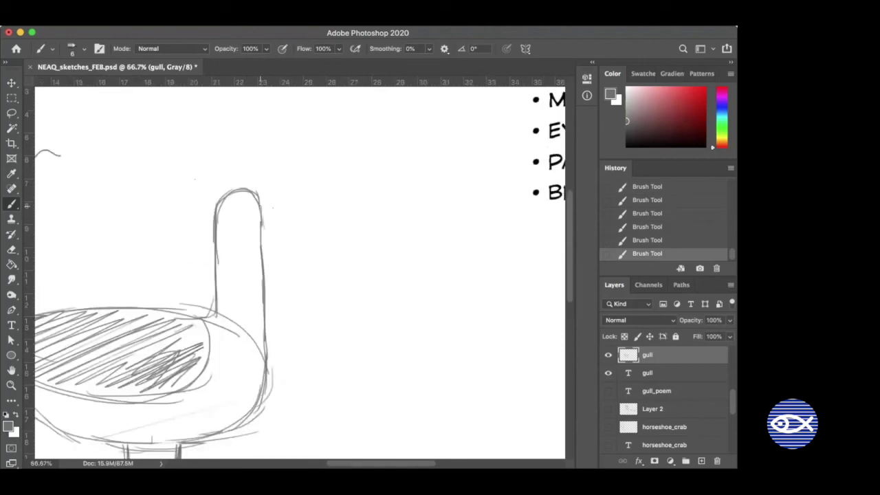
mouse_move(262, 207)
mouse_down()
mouse_move(307, 208)
mouse_move(319, 221)
mouse_move(250, 220)
mouse_move(264, 231)
mouse_up()
mouse_move(315, 221)
mouse_down()
mouse_move(251, 230)
mouse_move(286, 214)
mouse_up()
key(x)
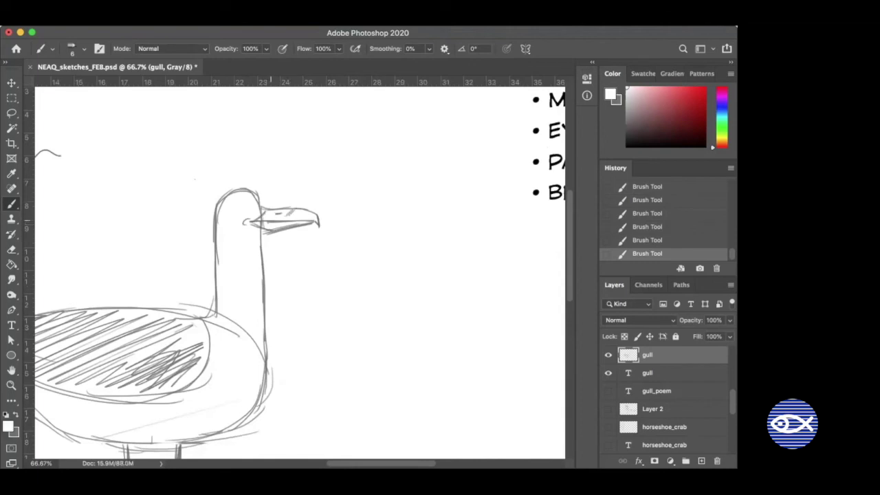
drag(263, 225, 259, 224)
key(x)
click(246, 202)
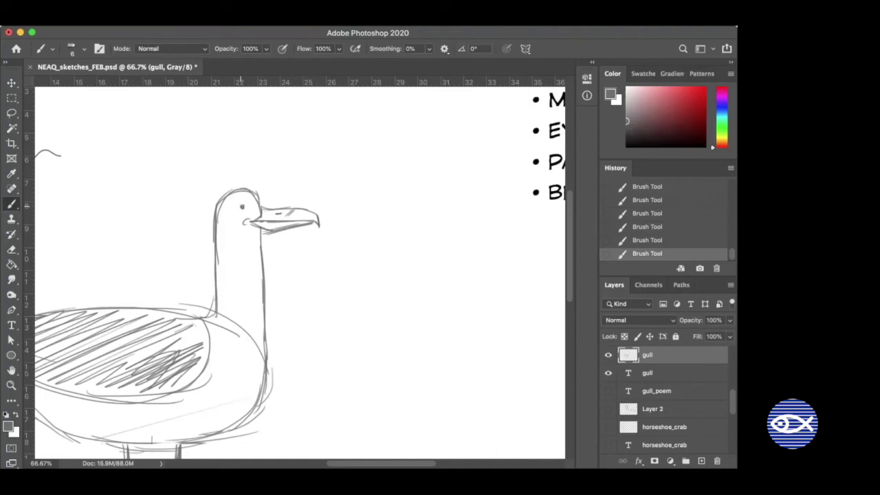
key(e)
click(242, 206)
Draw a large round eye on the gull's head, clean up stray lines, and dot a small pupil toward the beak
key(b)
drag(230, 206, 273, 206)
key(e)
mouse_move(237, 213)
mouse_down()
mouse_move(245, 192)
mouse_move(232, 210)
mouse_move(240, 217)
mouse_up()
key(b)
key(e)
key(b)
click(248, 209)
click(248, 209)
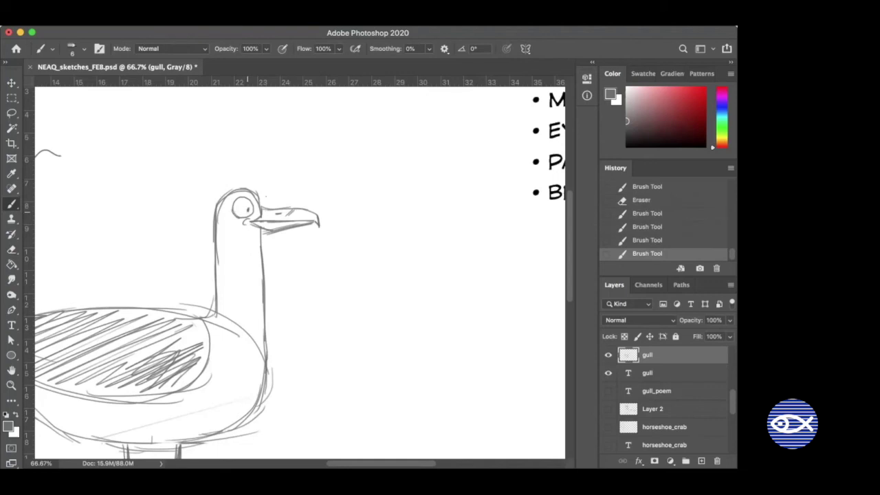
Erase the gull's pupil and redraw it as a small dot inside the round eye
key(super+minus)
key(super+minus)
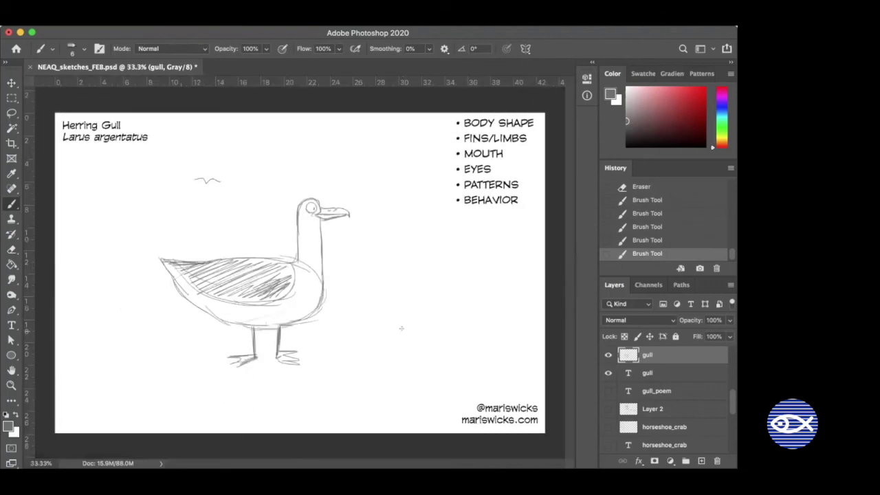
key(super+plus)
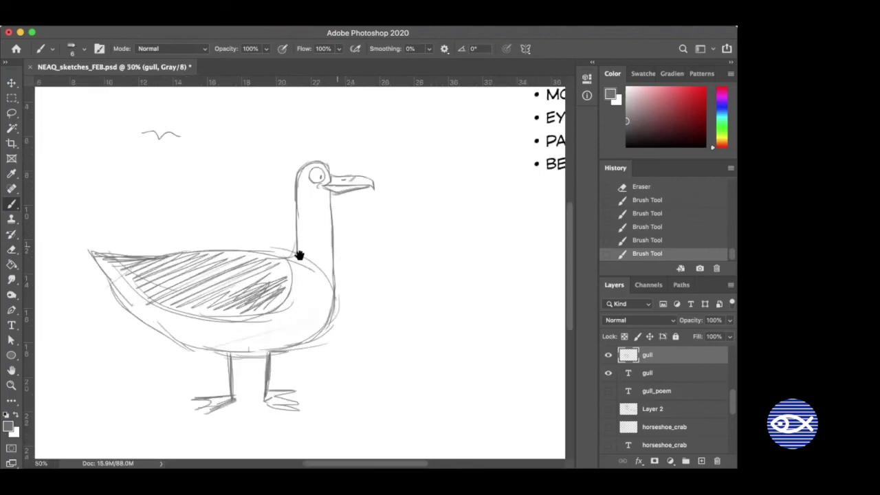
key(e)
drag(276, 189, 278, 187)
key(b)
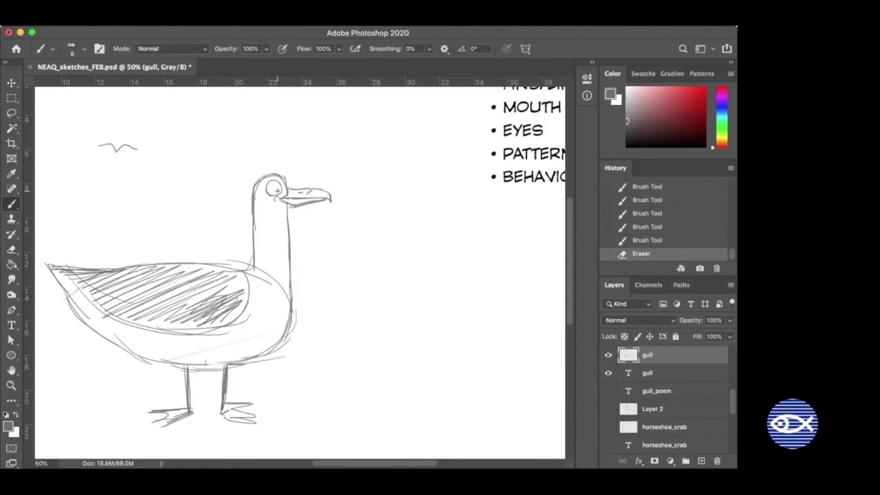
drag(276, 189, 273, 187)
Sketch an open paper tray on the ground in front of the gull, filled with overlapping french fries
mouse_move(393, 383)
mouse_down()
mouse_move(421, 389)
mouse_move(402, 385)
mouse_move(466, 380)
mouse_move(397, 398)
mouse_move(420, 414)
mouse_move(497, 404)
mouse_up()
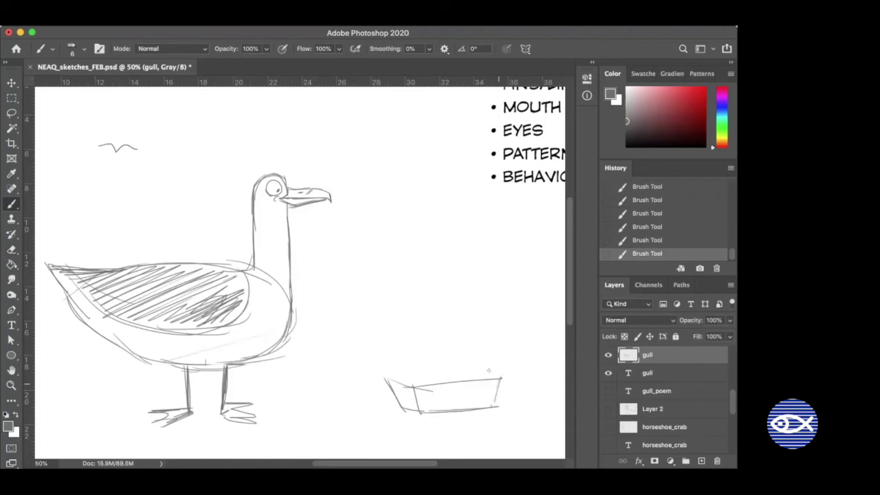
drag(384, 376, 402, 377)
mouse_move(400, 380)
mouse_down()
mouse_move(437, 358)
mouse_move(419, 379)
mouse_move(435, 364)
mouse_up()
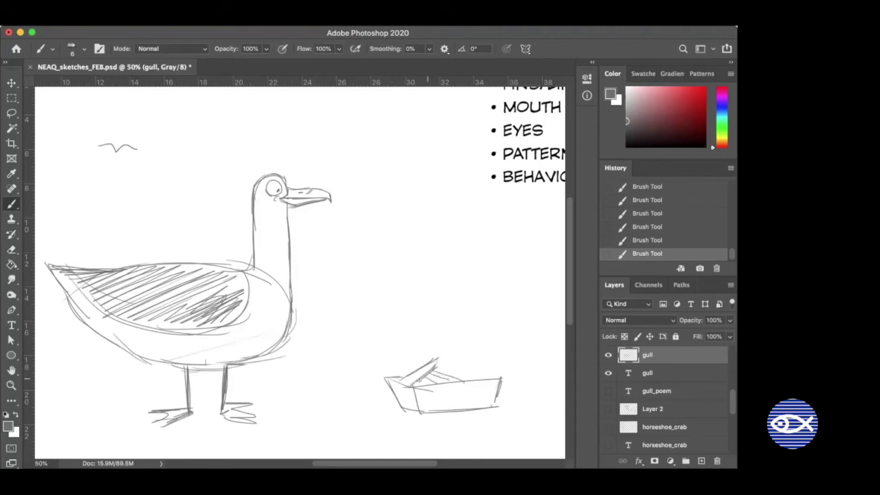
mouse_move(392, 361)
mouse_down()
mouse_move(426, 373)
mouse_move(468, 355)
mouse_up()
mouse_move(467, 355)
mouse_down()
mouse_move(448, 375)
mouse_move(462, 360)
mouse_up()
mouse_move(406, 368)
mouse_down()
mouse_move(431, 381)
mouse_move(489, 367)
mouse_move(477, 373)
mouse_move(483, 364)
mouse_up()
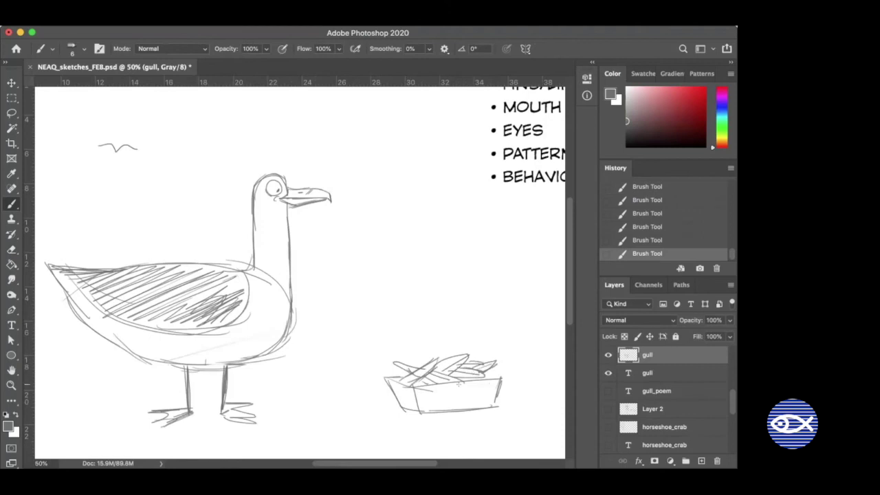
Finish the front rim of the fry tray and sketch a single fallen french fry on the ground beside it
drag(415, 386, 506, 374)
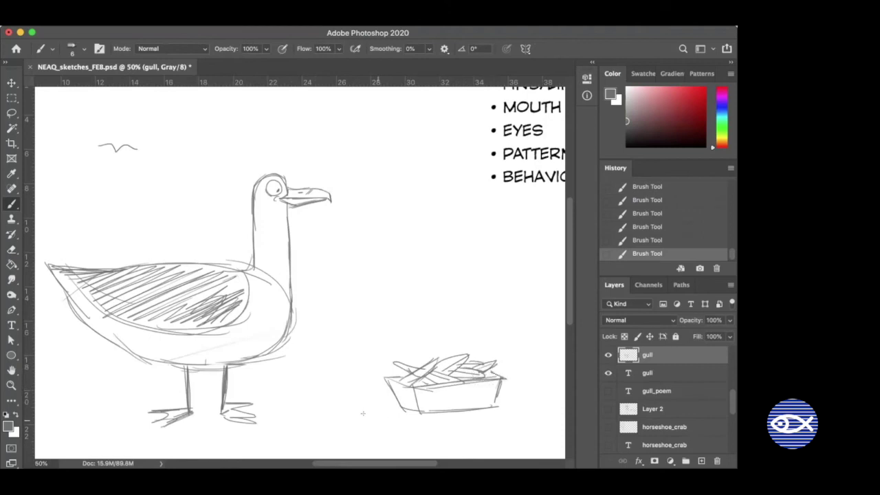
drag(364, 413, 417, 428)
drag(364, 417, 414, 433)
drag(405, 425, 416, 431)
drag(372, 414, 400, 422)
drag(388, 417, 410, 430)
Add three short alert lines above the gull's head and light ground strokes around its feet
mouse_move(292, 146)
mouse_down()
mouse_move(287, 161)
mouse_move(316, 155)
mouse_up()
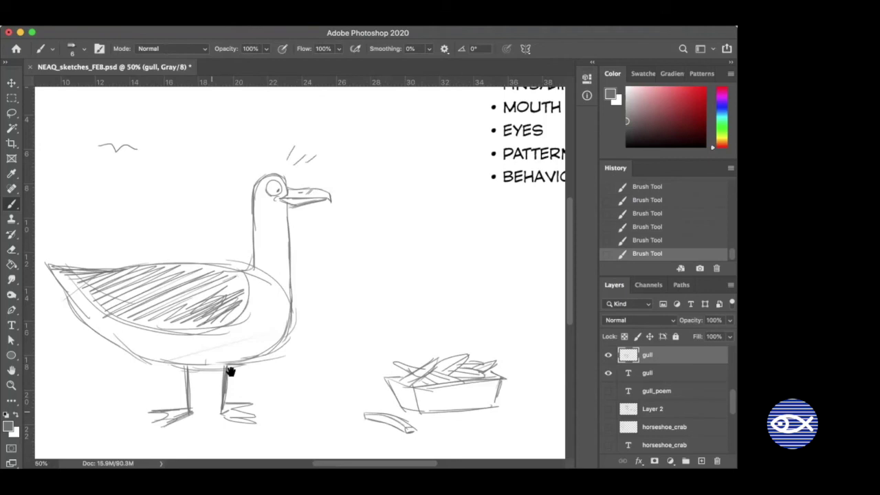
drag(230, 371, 250, 333)
mouse_move(133, 385)
mouse_down()
mouse_move(307, 371)
mouse_move(273, 372)
mouse_move(307, 376)
mouse_up()
Move the gull and fries drawing toward the lower left of the page to free space for another sketch
key(super+minus)
key(super+minus)
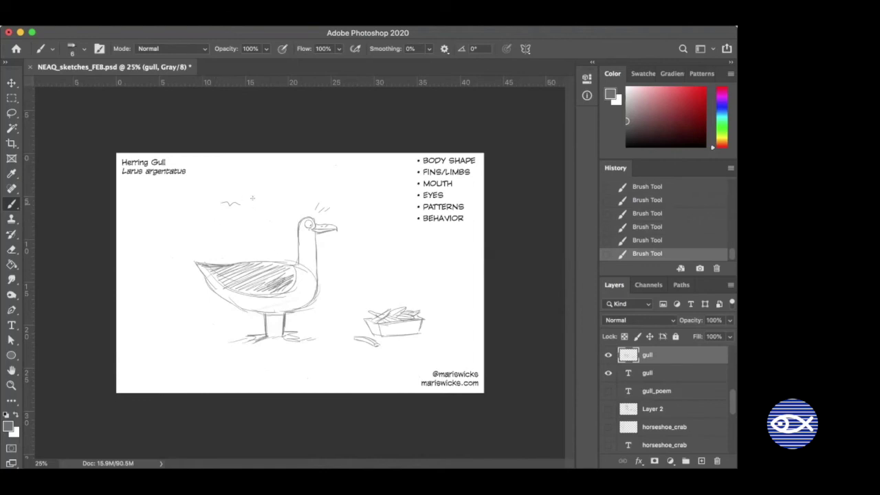
key(super+plus)
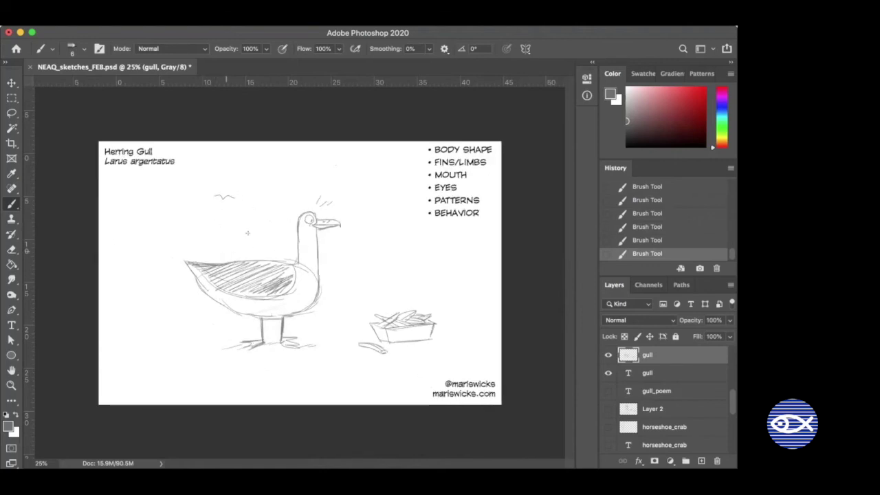
key(v)
drag(259, 301, 181, 332)
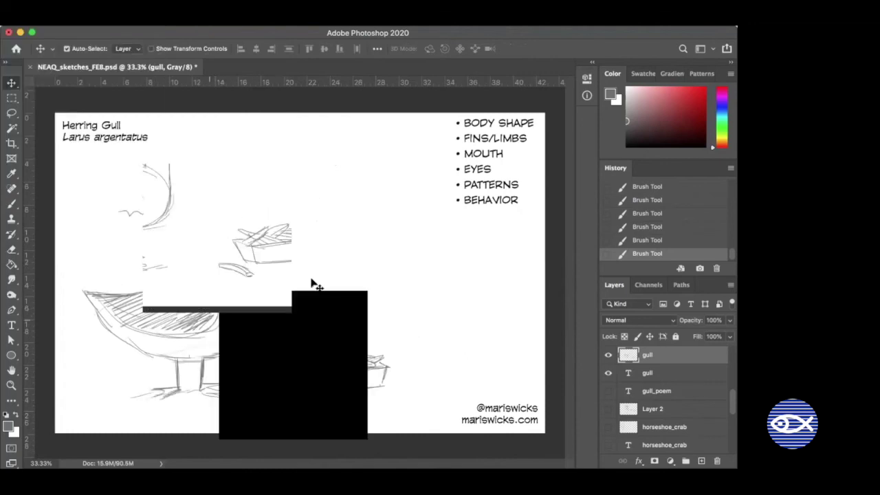
Sketch a second gull's body in the air above the fries, as an upright oval narrowing into a short, squared tail
key(b)
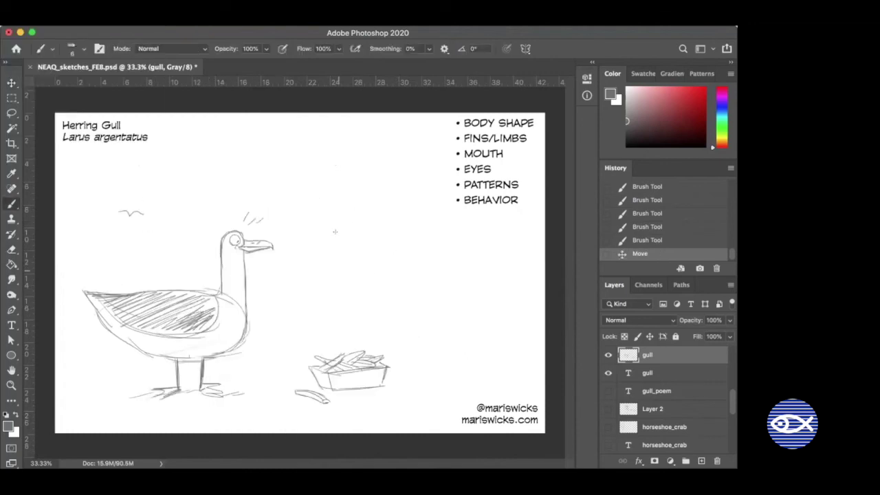
mouse_move(321, 227)
mouse_down()
mouse_move(319, 272)
mouse_move(316, 233)
mouse_up()
mouse_move(316, 220)
mouse_down()
mouse_move(338, 195)
mouse_move(363, 201)
mouse_move(371, 260)
mouse_up()
drag(317, 246, 361, 291)
mouse_move(370, 248)
mouse_down()
mouse_move(369, 278)
mouse_move(369, 261)
mouse_move(391, 298)
mouse_up()
drag(361, 294, 370, 309)
drag(369, 309, 393, 298)
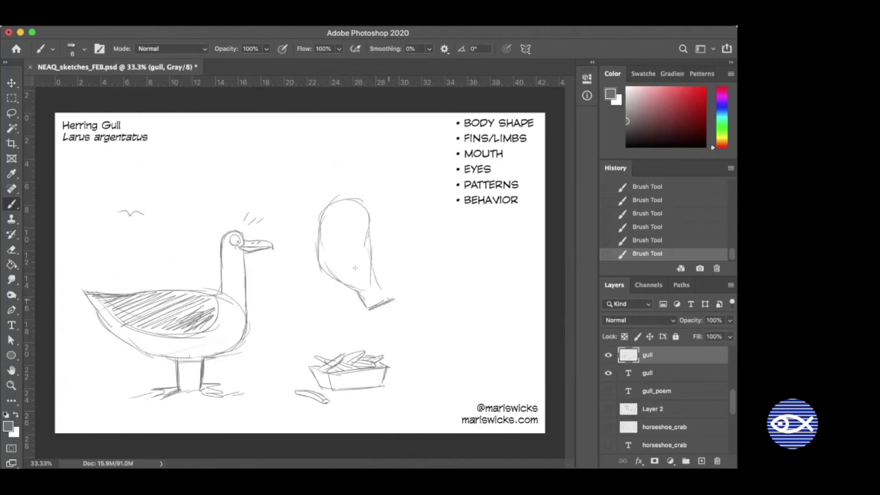
Draw the flying gull's outstretched wing over the standing gull, with an arched upper edge and loose feather strokes beneath
drag(320, 217, 281, 179)
drag(319, 209, 287, 169)
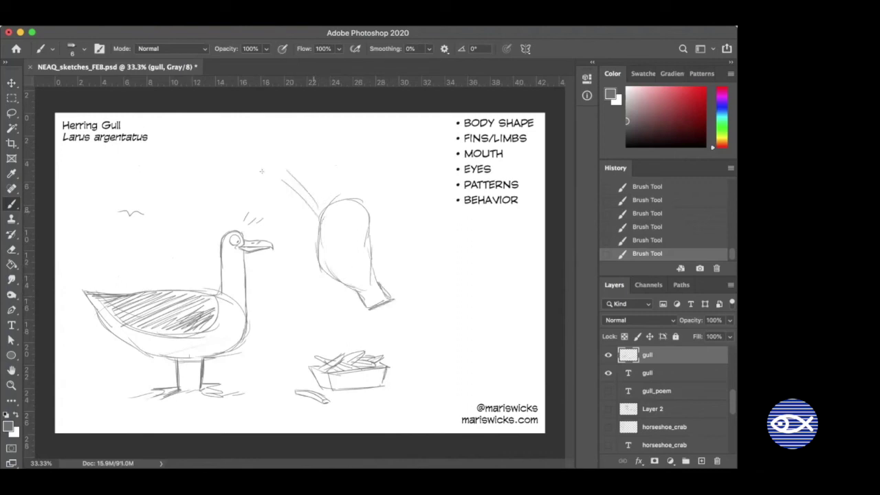
drag(193, 173, 288, 183)
drag(216, 165, 177, 194)
drag(241, 178, 190, 199)
drag(254, 190, 199, 207)
drag(251, 206, 214, 214)
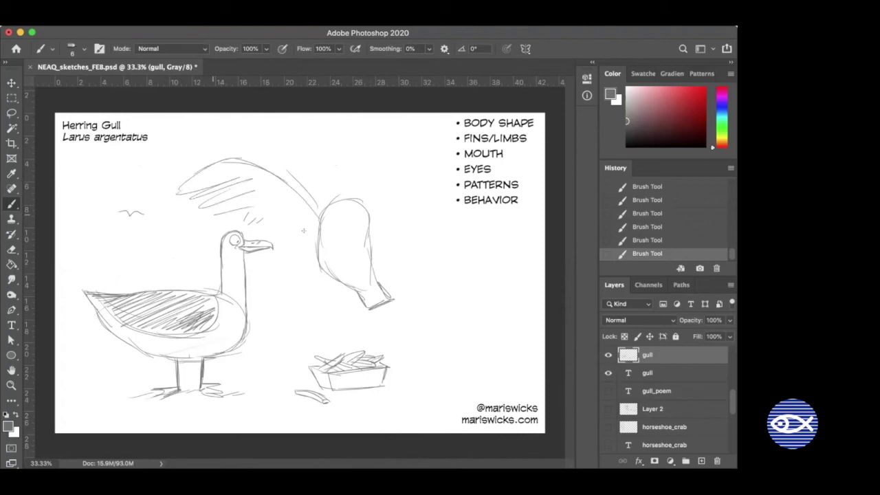
drag(272, 224, 298, 225)
drag(289, 231, 304, 231)
Draw the flying gull's opposite wing spreading toward the checklist, with an arched upper edge and loose feather strokes
drag(376, 208, 377, 203)
drag(473, 161, 373, 207)
drag(470, 178, 378, 242)
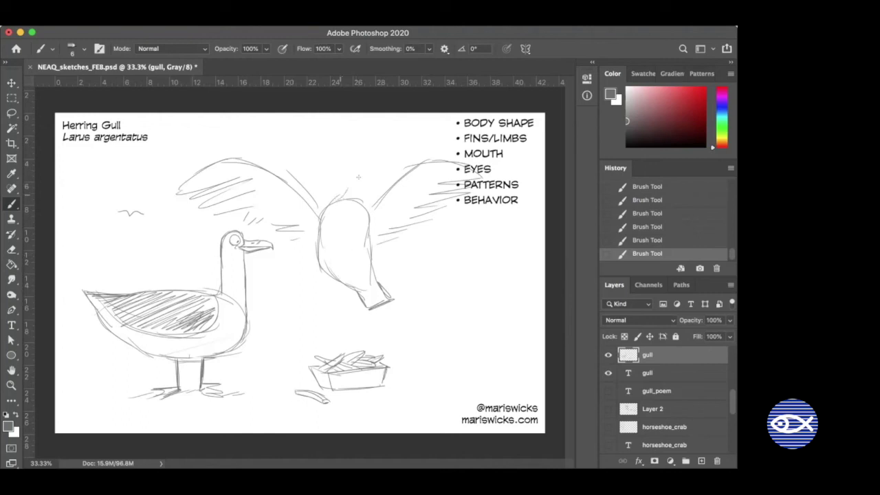
Sketch the flying gull's neck and rounded head above its body and erase the stray line there
mouse_move(342, 198)
mouse_down()
mouse_move(363, 175)
mouse_move(385, 176)
mouse_move(368, 194)
mouse_move(350, 182)
mouse_up()
key(e)
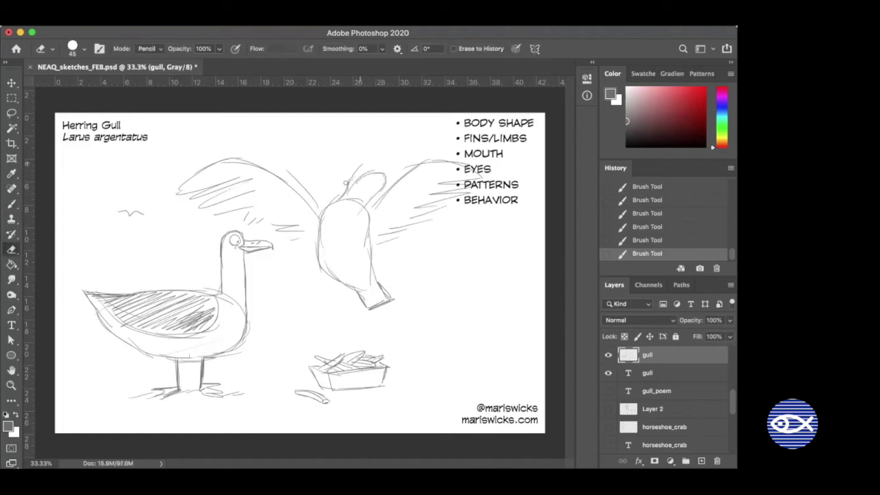
key(super+plus)
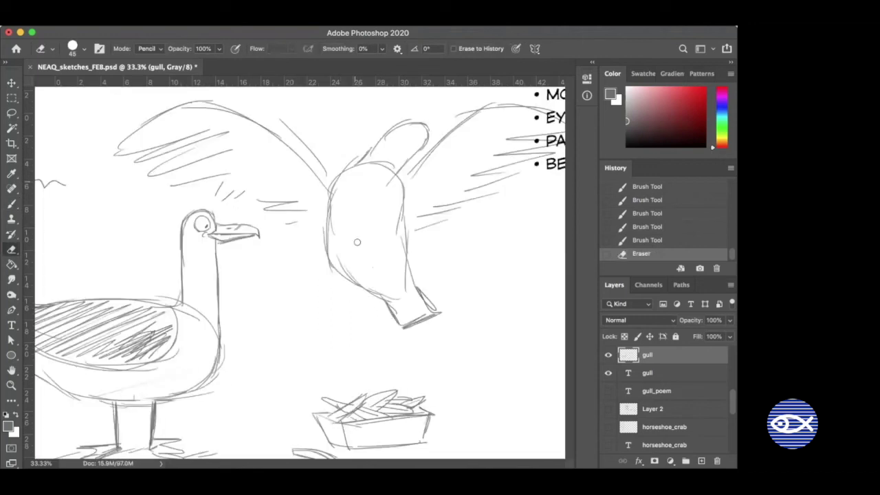
key(super+equal)
scroll(329, 187, right, 2)
Draw the flying gull's wide-open beak with a hooked upper tip and darken the inside of the mouth
key(b)
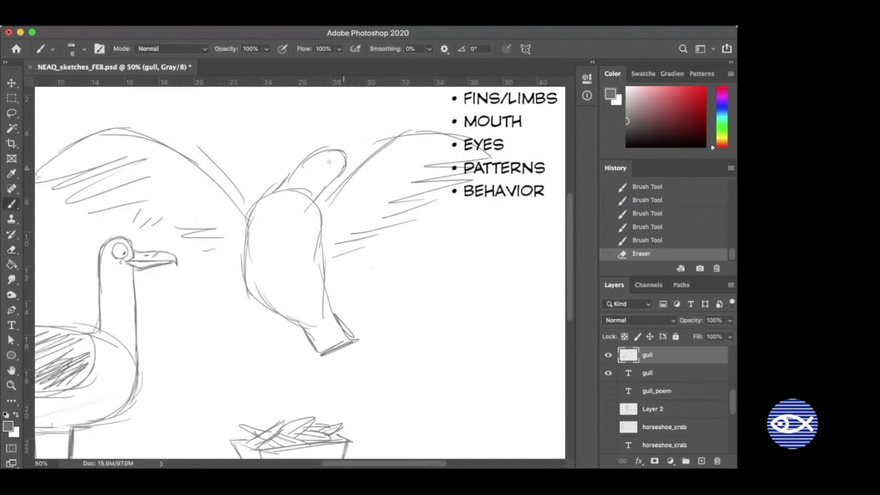
drag(323, 166, 327, 163)
mouse_move(327, 162)
mouse_down()
mouse_move(365, 159)
mouse_move(325, 168)
mouse_up()
mouse_move(326, 168)
mouse_down()
mouse_move(316, 171)
mouse_move(345, 203)
mouse_up()
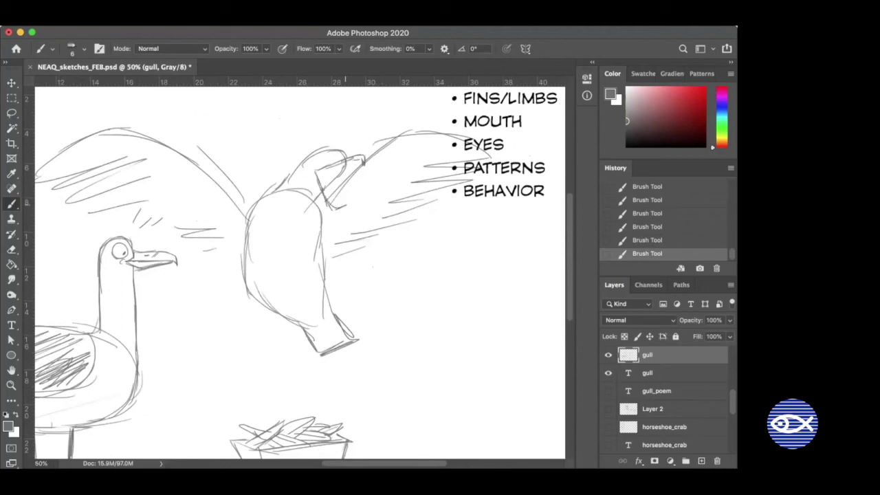
drag(318, 176, 344, 205)
drag(357, 161, 331, 176)
mouse_move(334, 206)
mouse_down()
mouse_move(327, 180)
mouse_move(328, 193)
mouse_move(324, 186)
mouse_move(358, 160)
mouse_up()
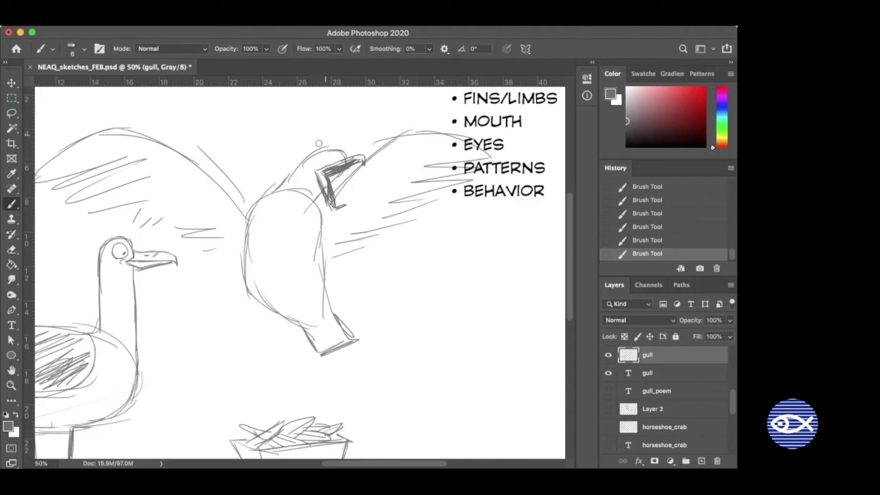
Erase part of the flying gull's head outline, draw a large round eye there, and clean out its inside
key(e)
drag(315, 152, 325, 142)
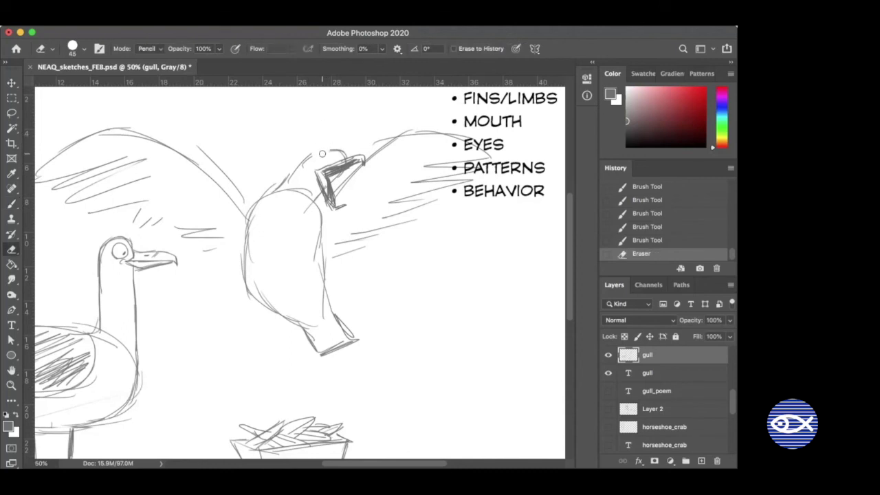
key(b)
mouse_move(318, 157)
mouse_down()
mouse_move(314, 146)
mouse_move(328, 162)
mouse_move(323, 152)
mouse_up()
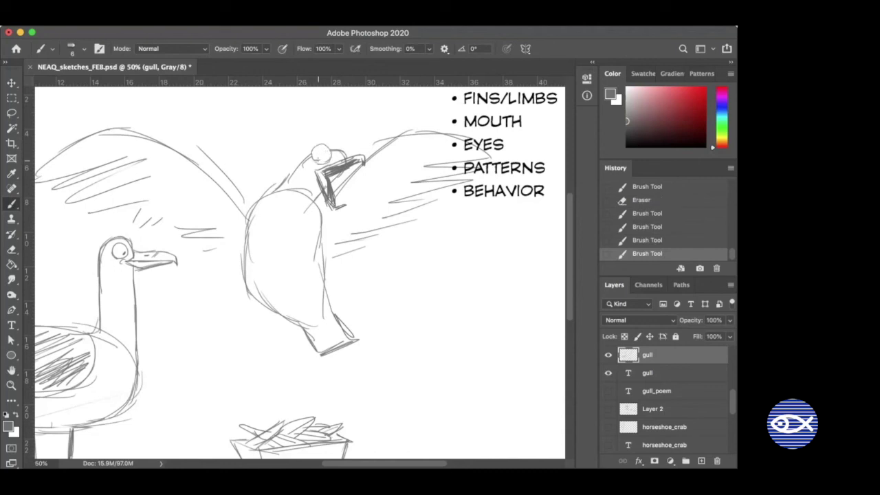
key(e)
drag(316, 155, 320, 159)
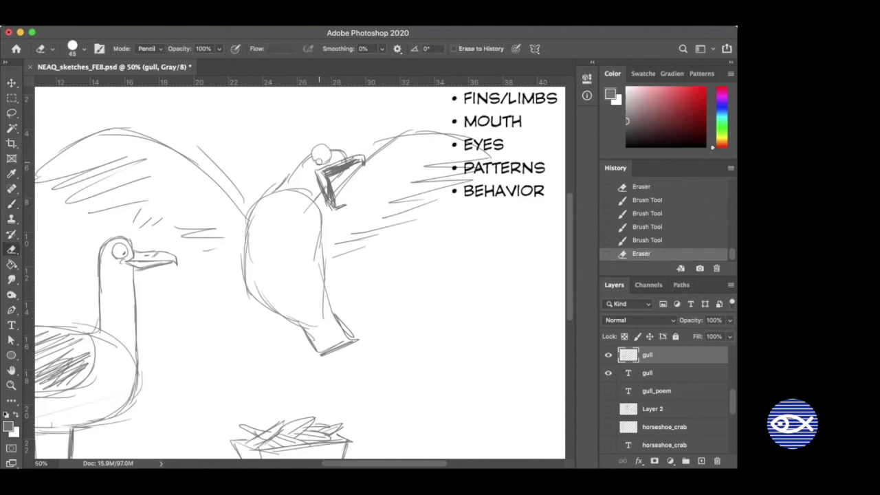
Dot a small pupil high in the flying gull's eye and darken the lower half of its open beak
key(b)
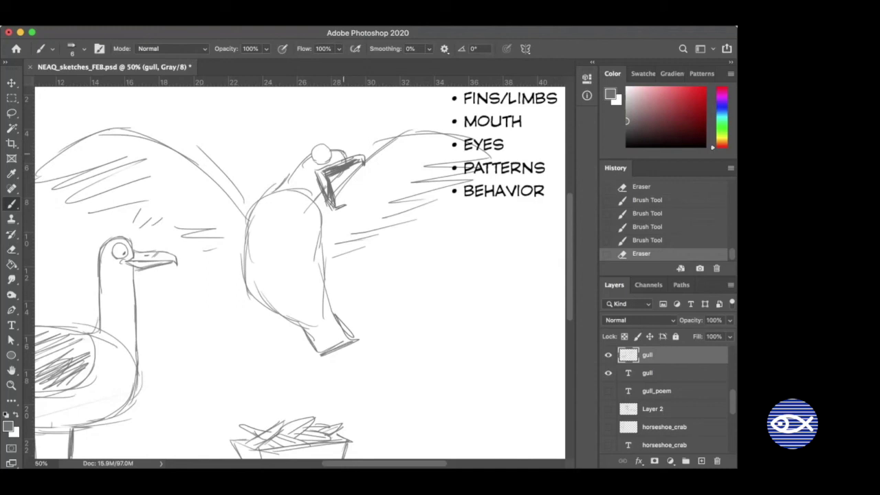
click(319, 152)
key(super+z)
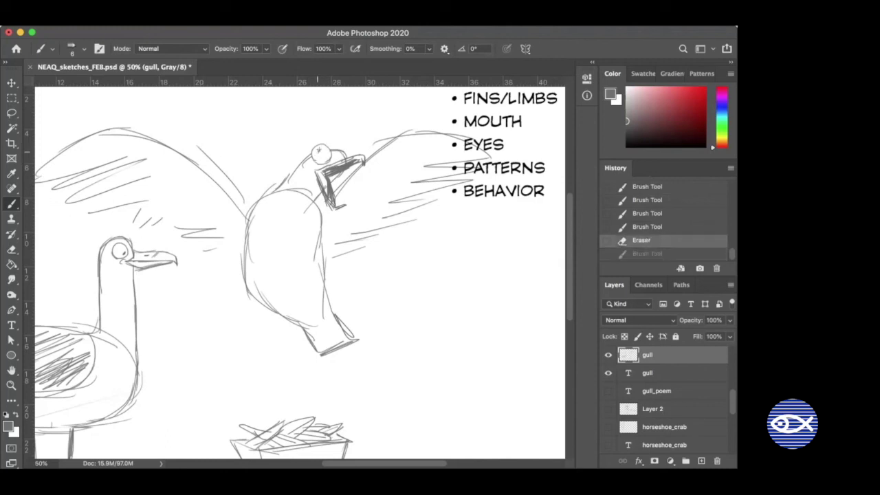
click(318, 151)
drag(316, 186, 329, 202)
drag(324, 195, 334, 206)
Draw the flying gull's two bent legs raised in front of its body, ending in spread webbed feet
drag(300, 283, 272, 156)
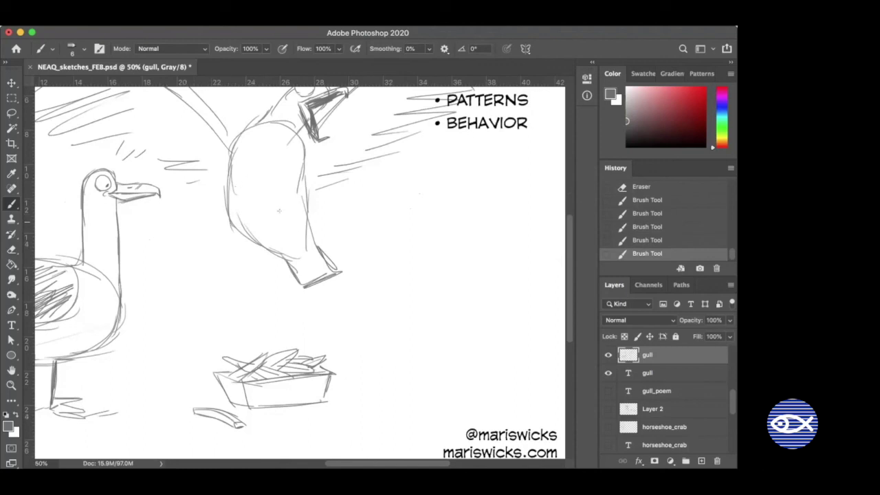
mouse_move(273, 205)
mouse_down()
mouse_move(264, 235)
mouse_move(335, 198)
mouse_up()
scroll(338, 300, up, 5)
mouse_move(258, 299)
mouse_down()
mouse_move(249, 275)
mouse_move(256, 264)
mouse_move(268, 271)
mouse_up()
mouse_move(255, 303)
mouse_down()
mouse_move(267, 274)
mouse_move(264, 284)
mouse_up()
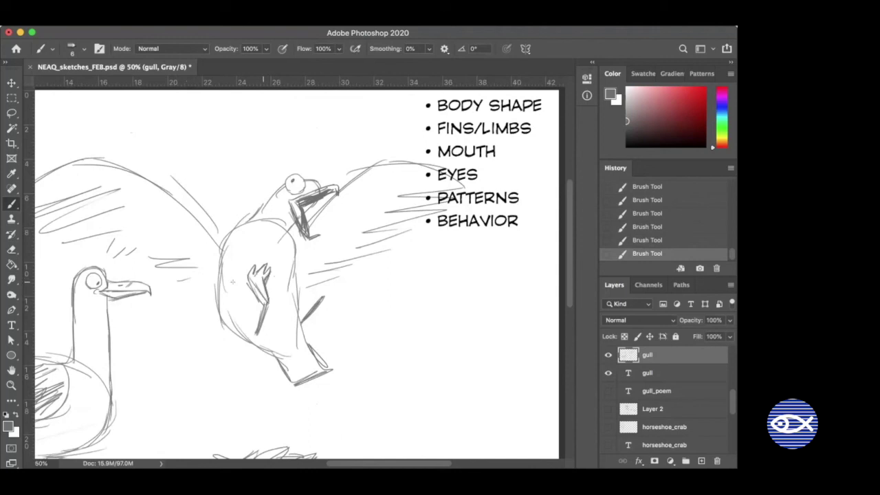
mouse_move(320, 295)
mouse_down()
mouse_move(322, 268)
mouse_move(311, 266)
mouse_move(340, 263)
mouse_move(325, 272)
mouse_up()
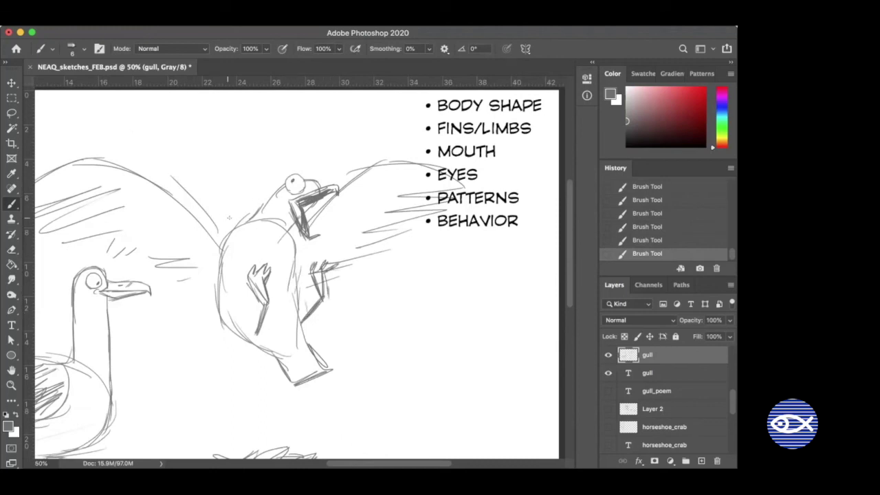
Erase the flying gull's pupil and redraw it low in the eye so the bird looks down at the fries
key(e)
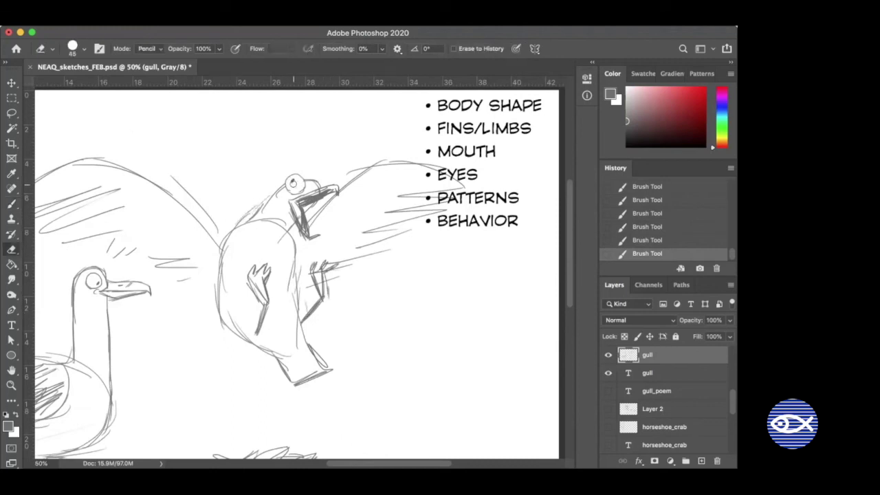
drag(293, 182, 294, 184)
key(b)
click(296, 186)
scroll(305, 284, down, 3)
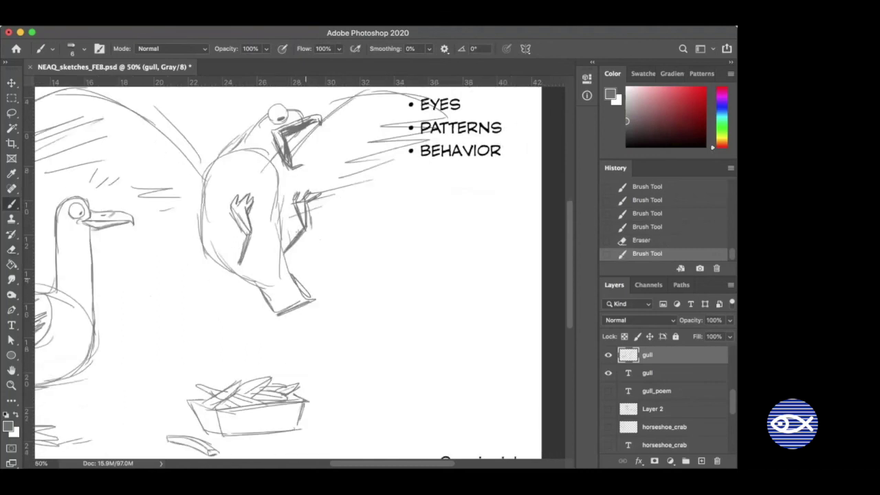
key(super+z)
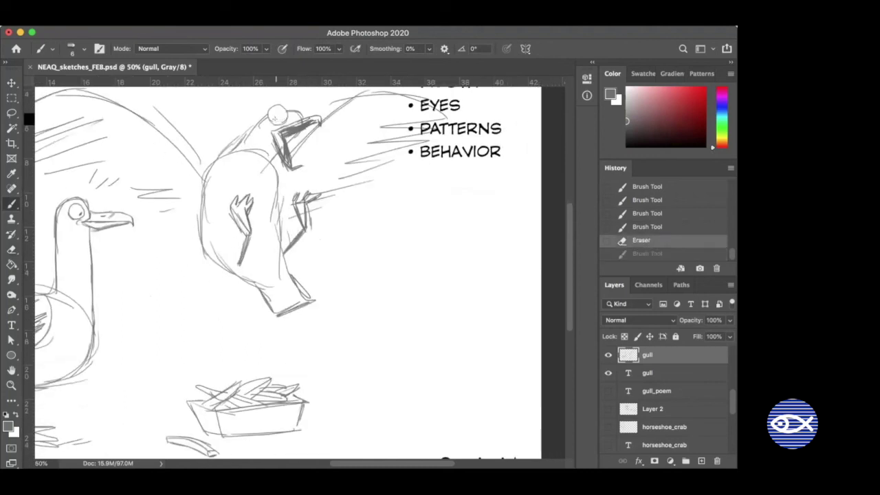
click(277, 117)
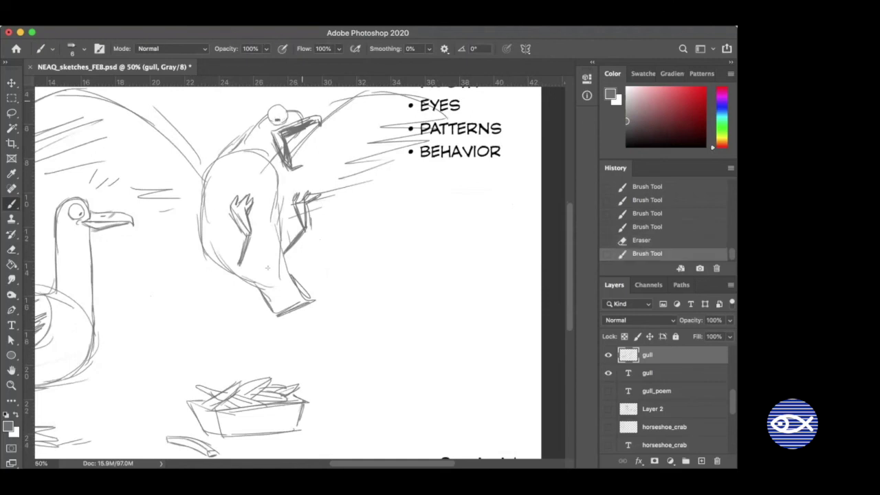
Hide the gull drawing and its species title layers, and show the wave_poem layer
key(super+0)
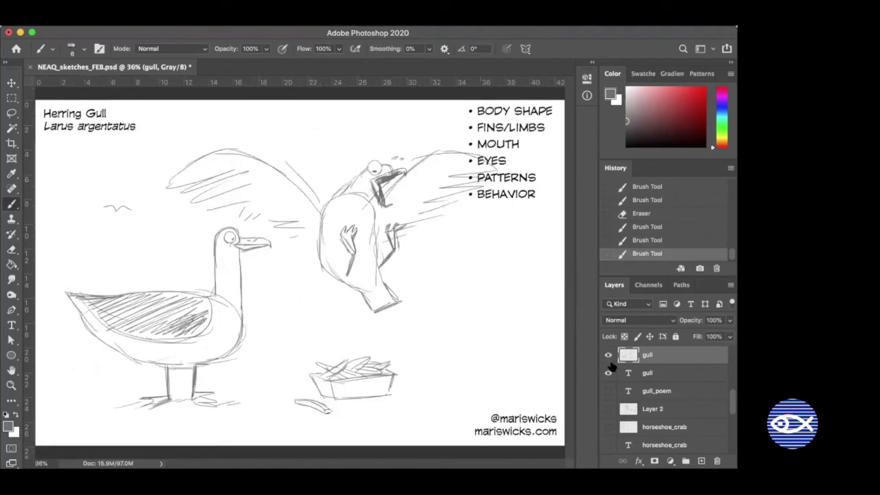
drag(607, 354, 608, 372)
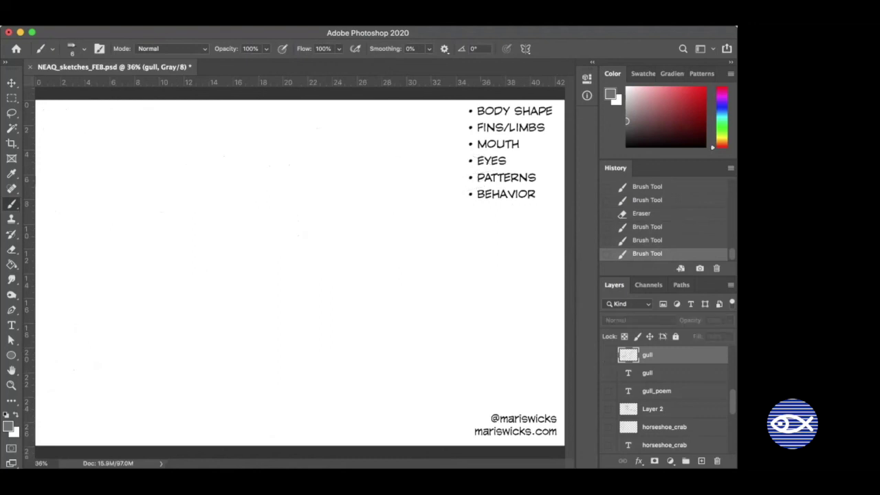
scroll(667, 398, up, 2)
scroll(611, 391, up, 1)
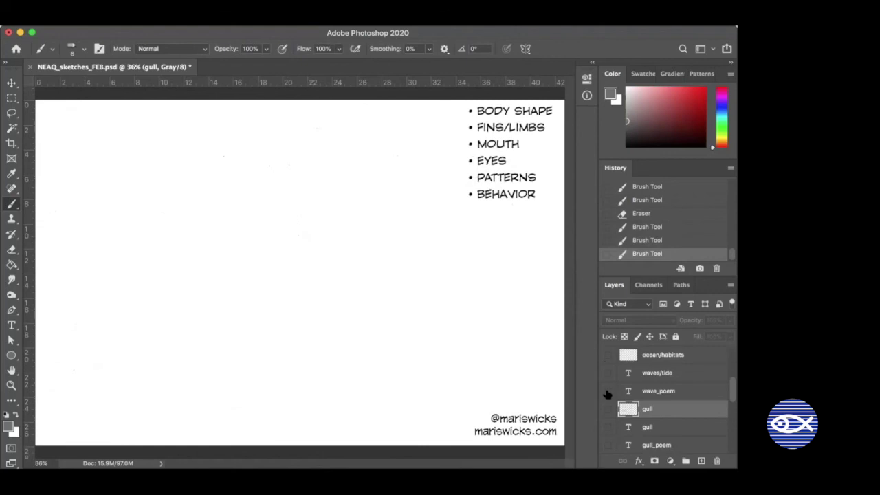
click(607, 390)
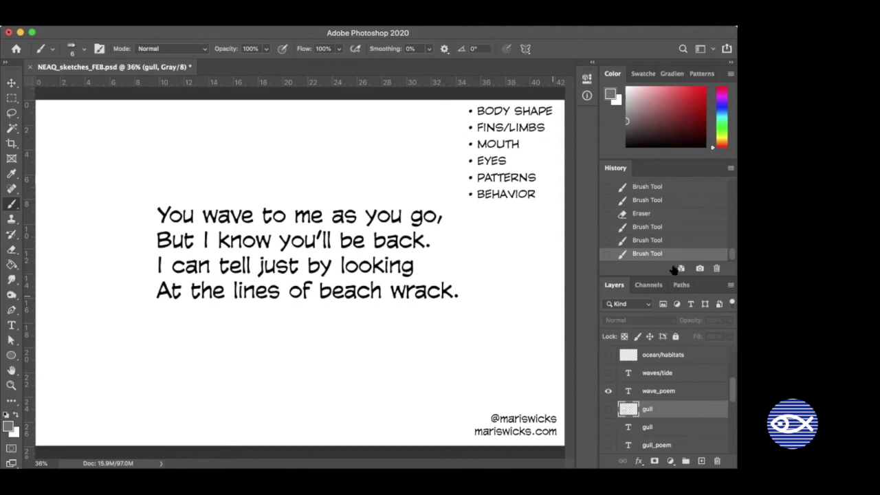
Show the rocks on Layer 1 and move the wave poem to the upper left of the page, clear of them
scroll(667, 398, down, 10)
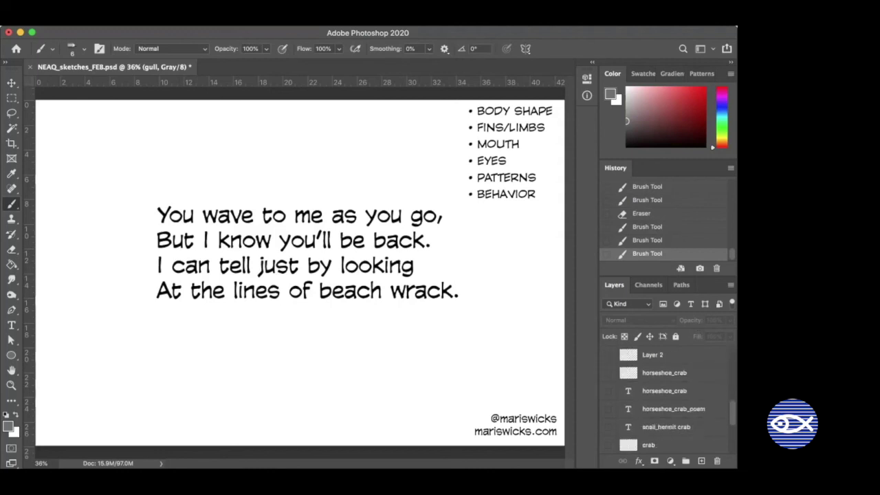
scroll(612, 412, down, 2)
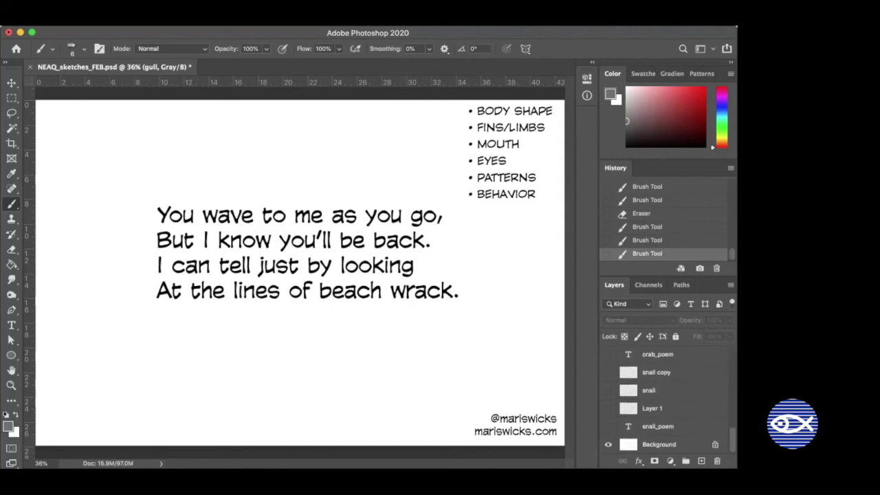
click(607, 408)
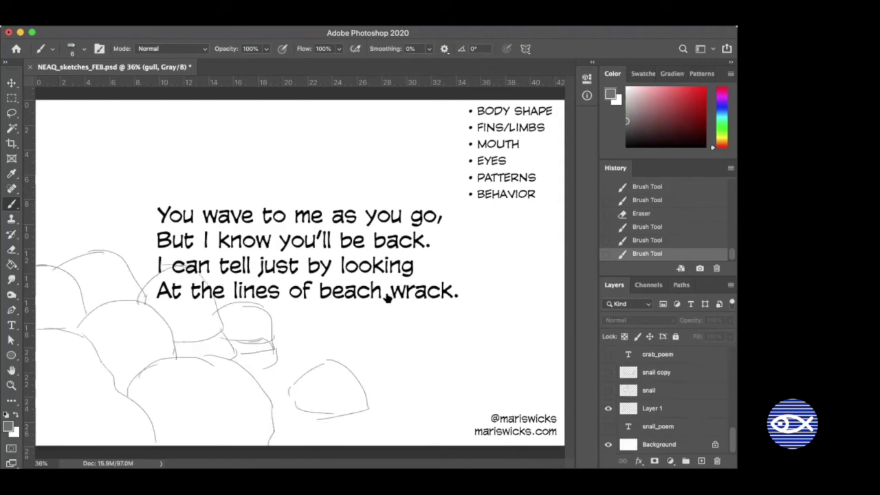
key(v)
mouse_move(291, 223)
mouse_down()
mouse_move(267, 143)
mouse_move(208, 138)
mouse_move(221, 156)
mouse_up()
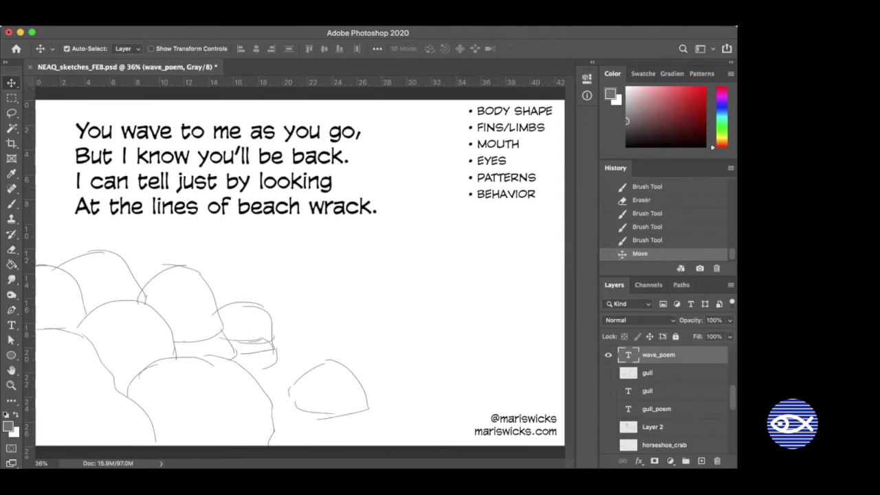
On Layer 1, draw a small rounded rock cut off by the page's bottom edge, to the right of the other rocks
scroll(645, 403, down, 7)
scroll(659, 399, down, 2)
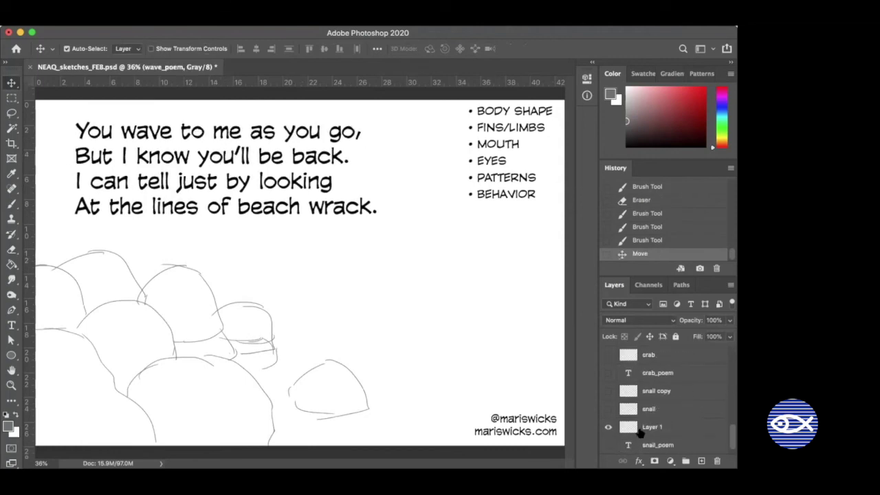
click(639, 426)
key(b)
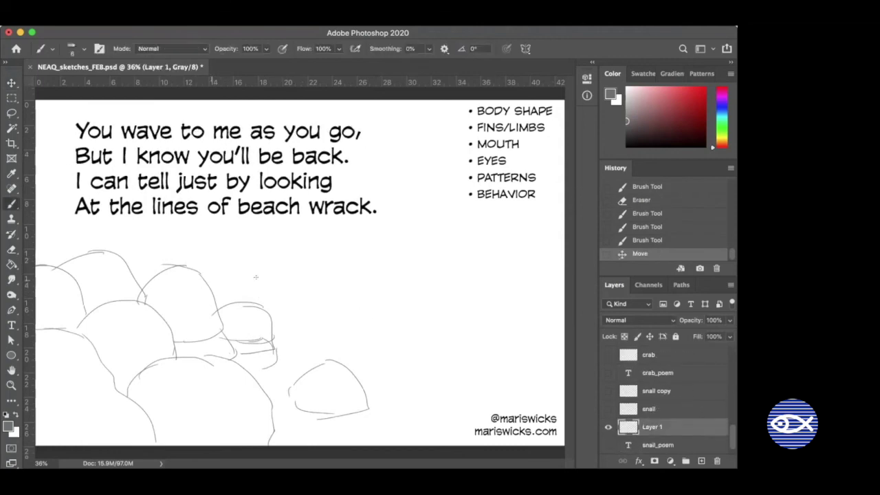
drag(385, 444, 429, 437)
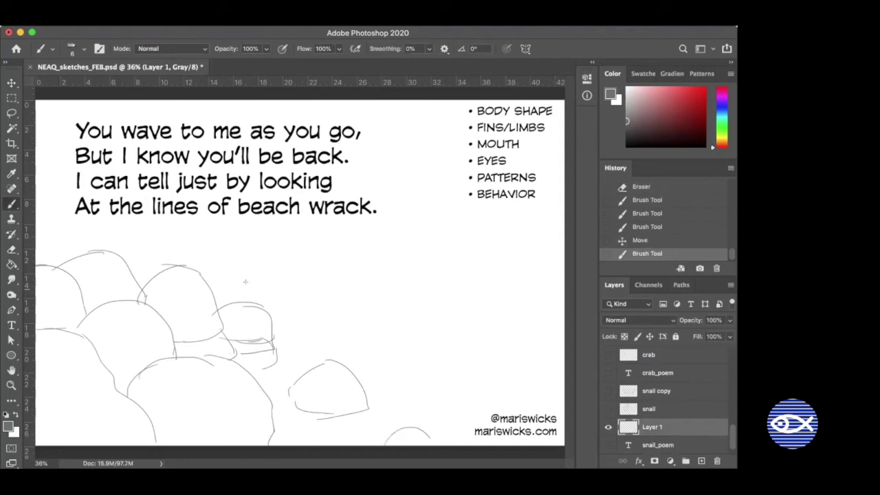
Sketch a shoreline curving from the back rocks to the right edge, and a horizon line across the page beneath the poem
mouse_move(221, 282)
mouse_down()
mouse_move(212, 285)
mouse_move(253, 263)
mouse_up()
mouse_move(253, 262)
mouse_down()
mouse_move(357, 250)
mouse_move(536, 251)
mouse_move(549, 242)
mouse_move(279, 237)
mouse_up()
mouse_move(345, 239)
mouse_down()
mouse_move(230, 236)
mouse_move(275, 231)
mouse_move(112, 237)
mouse_move(119, 235)
mouse_move(47, 229)
mouse_up()
drag(141, 228, 39, 229)
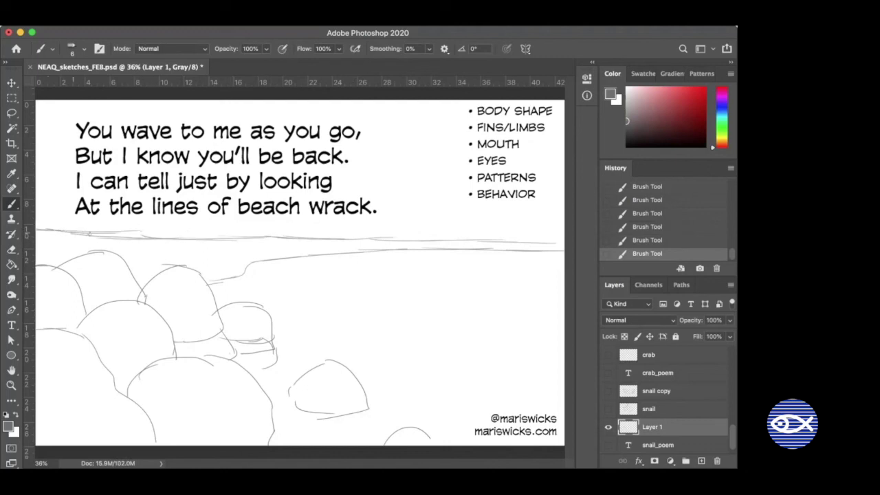
mouse_move(229, 236)
mouse_down()
mouse_move(149, 237)
mouse_move(180, 239)
mouse_up()
drag(272, 235, 226, 236)
drag(273, 238, 242, 237)
Erase the stray strokes just above the horizon line beneath the wave poem
key(e)
drag(88, 227, 224, 225)
drag(163, 226, 218, 224)
drag(179, 225, 204, 224)
key(cmd+s)
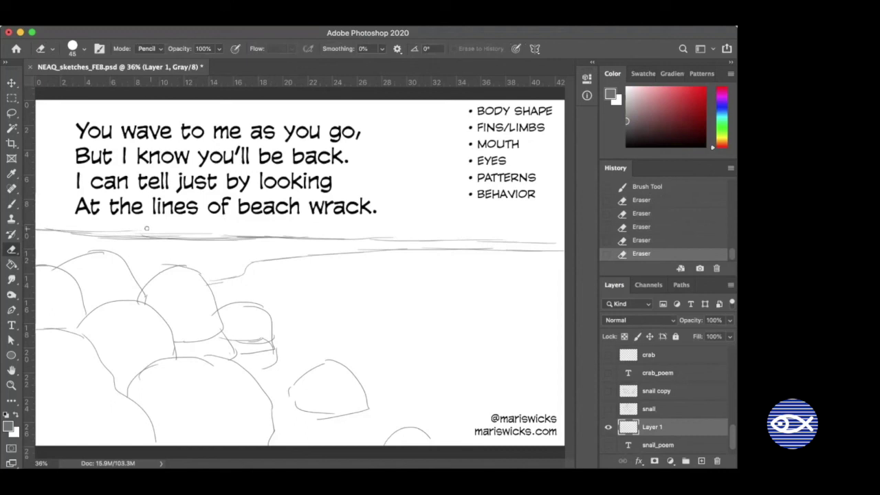
click(224, 220)
mouse_move(272, 231)
mouse_down()
mouse_move(239, 234)
mouse_move(271, 234)
mouse_up()
Draw low rolling dunes with small grass tufts along the horizon, from its middle to the left edge of the page
key(b)
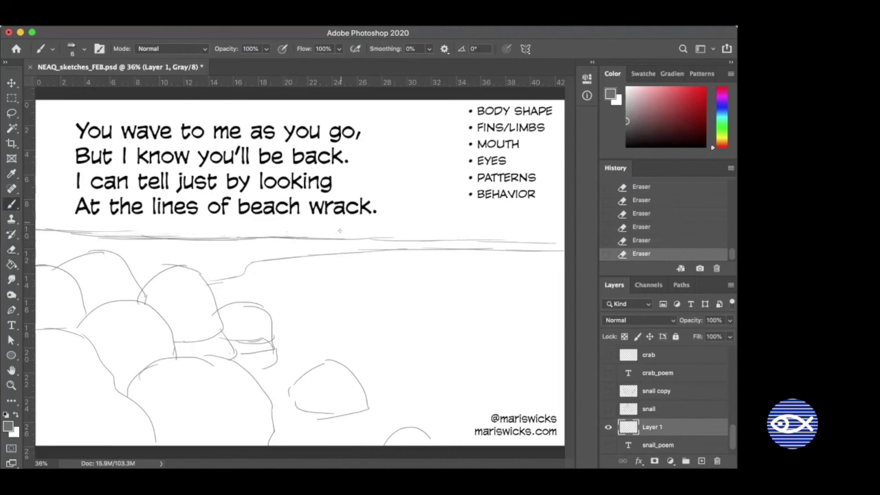
drag(352, 238, 298, 228)
mouse_move(296, 229)
mouse_down()
mouse_move(238, 237)
mouse_move(46, 210)
mouse_up()
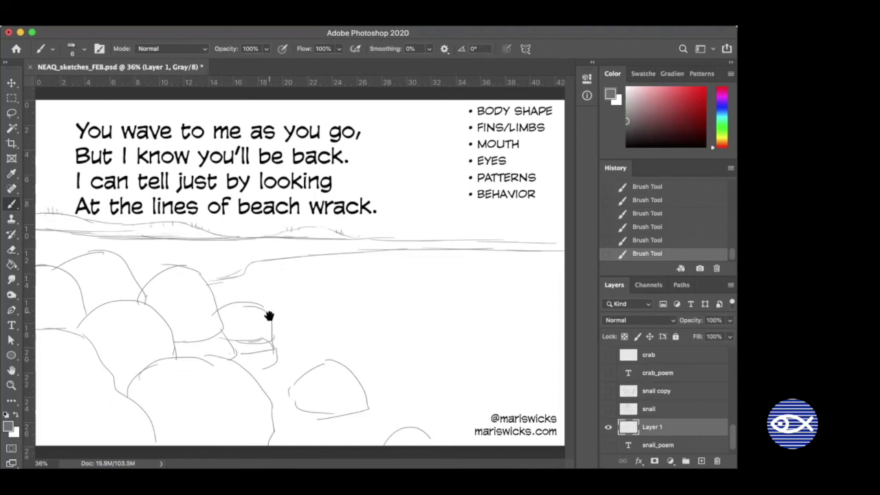
Erase the overlapping base lines of the small rock and of the taller rock beside it
key(e)
drag(246, 352, 274, 349)
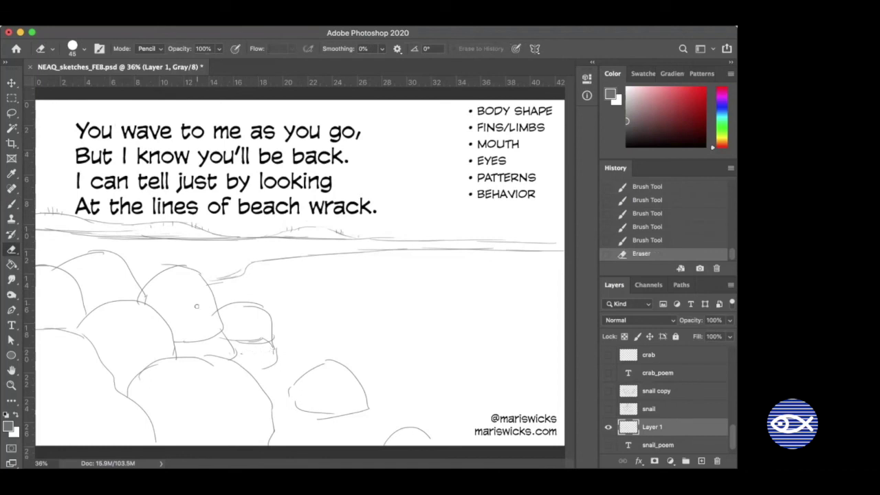
drag(233, 300, 266, 243)
key(b)
key(super+minus)
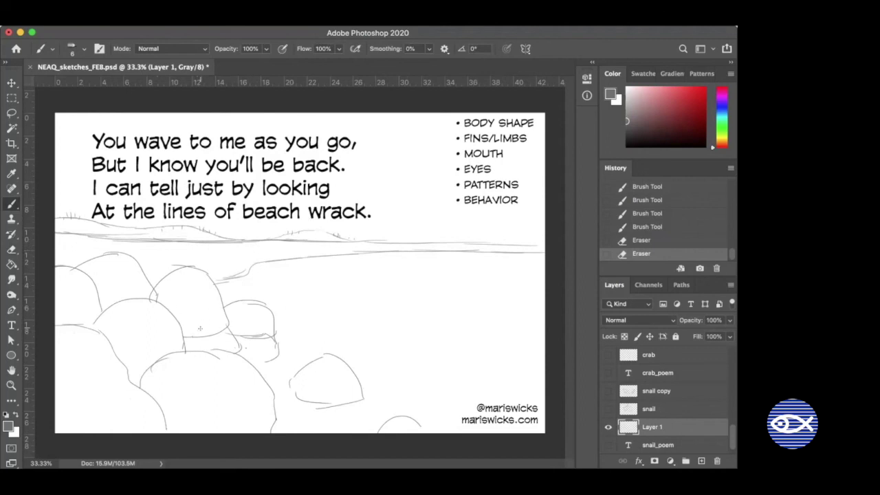
key(e)
mouse_move(189, 336)
mouse_down()
mouse_move(268, 331)
mouse_move(256, 343)
mouse_move(277, 333)
mouse_up()
click(276, 331)
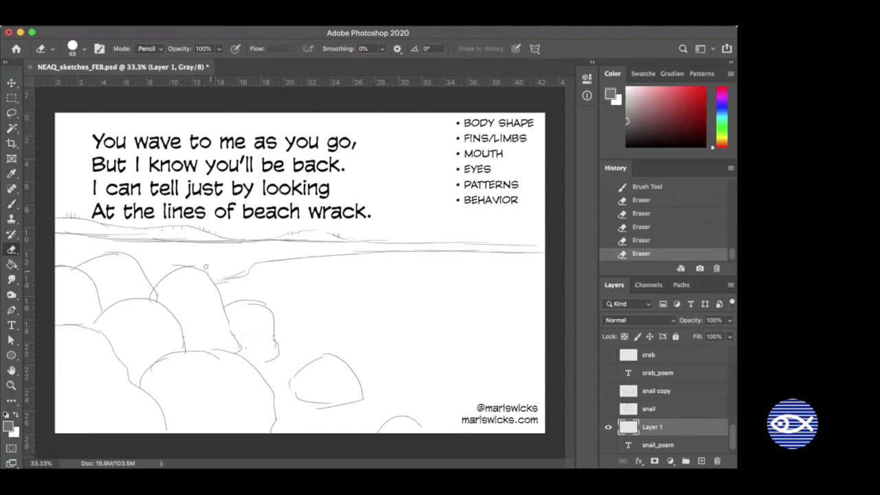
Sketch a small flat shape on the sand behind the rocks and extra strokes along the near shoreline
key(b)
mouse_move(214, 256)
mouse_down()
mouse_move(198, 261)
mouse_move(235, 260)
mouse_move(217, 273)
mouse_up()
drag(213, 277, 230, 265)
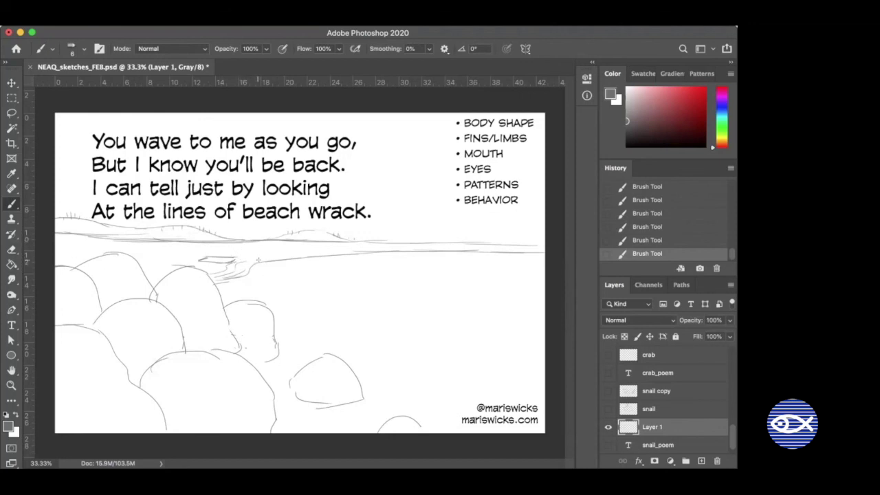
drag(259, 263, 259, 251)
mouse_move(226, 287)
mouse_down()
mouse_move(255, 267)
mouse_move(301, 261)
mouse_move(264, 271)
mouse_move(286, 267)
mouse_up()
Erase the near end of the shoreline curve beside the back rocks
key(e)
mouse_move(224, 262)
mouse_down()
mouse_move(251, 268)
mouse_move(263, 249)
mouse_move(266, 266)
mouse_move(219, 285)
mouse_move(279, 258)
mouse_up()
key(b)
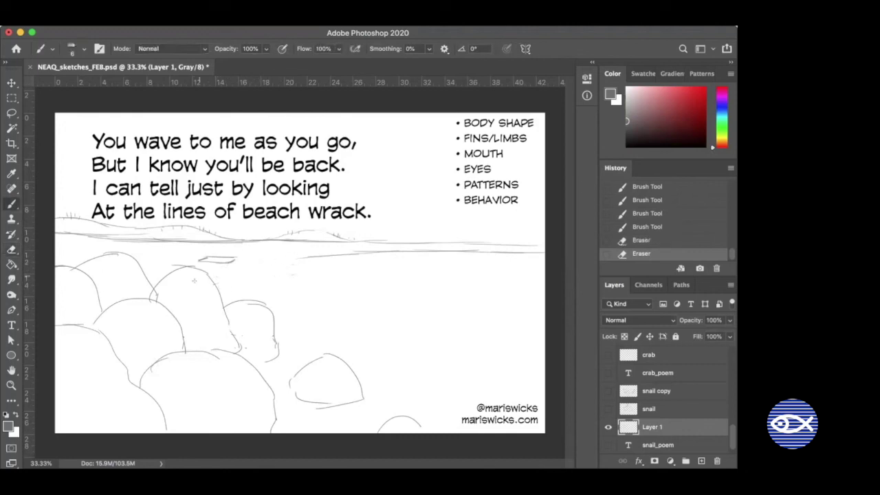
Draw curved water-line bands across the upper parts of the two back rocks
mouse_move(162, 279)
mouse_down()
mouse_move(167, 287)
mouse_move(208, 277)
mouse_up()
mouse_move(175, 286)
mouse_down()
mouse_move(204, 283)
mouse_move(140, 274)
mouse_up()
drag(84, 273, 139, 275)
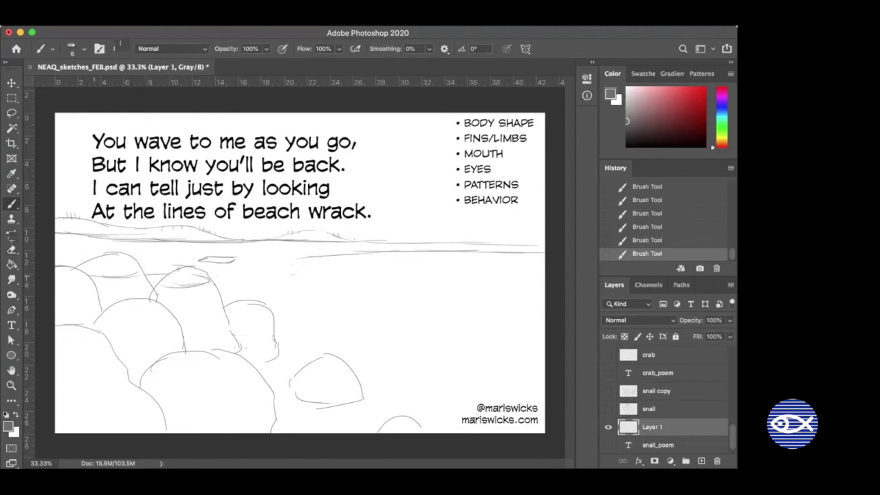
Erase the flat shape behind the rocks and draw long shoreline strokes sweeping from the rocks toward the horizon
key(e)
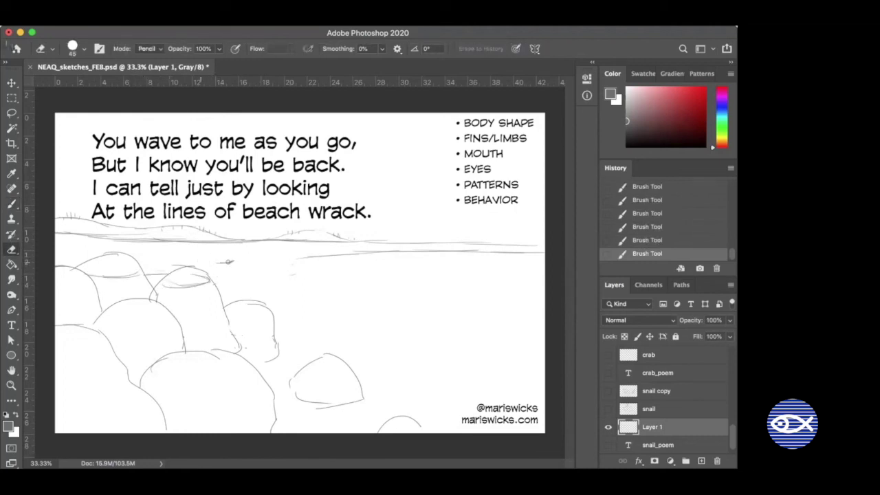
click(257, 252)
key(b)
drag(175, 255, 148, 260)
drag(214, 252, 409, 247)
mouse_move(298, 257)
mouse_down()
mouse_move(234, 267)
mouse_move(241, 267)
mouse_up()
Draw seaweed sprigs growing between the front rocks, and a horseshoe crab with a long pointed tail on the sand
key(space)
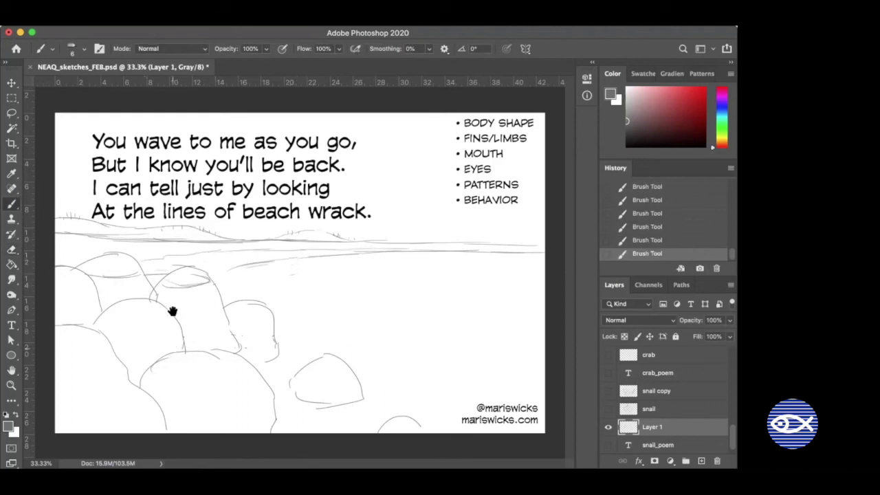
mouse_move(263, 367)
mouse_down()
mouse_move(248, 339)
mouse_move(258, 342)
mouse_up()
drag(255, 338, 269, 380)
mouse_move(275, 348)
mouse_down()
mouse_move(287, 309)
mouse_move(277, 372)
mouse_move(285, 406)
mouse_up()
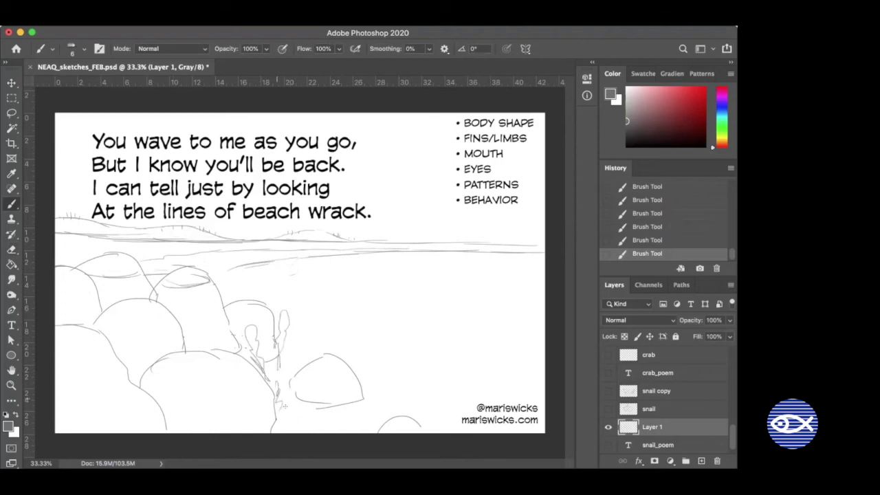
drag(291, 367, 293, 362)
mouse_move(421, 368)
mouse_down()
mouse_move(389, 378)
mouse_move(415, 394)
mouse_move(434, 391)
mouse_move(421, 368)
mouse_move(450, 383)
mouse_move(494, 377)
mouse_move(413, 380)
mouse_up()
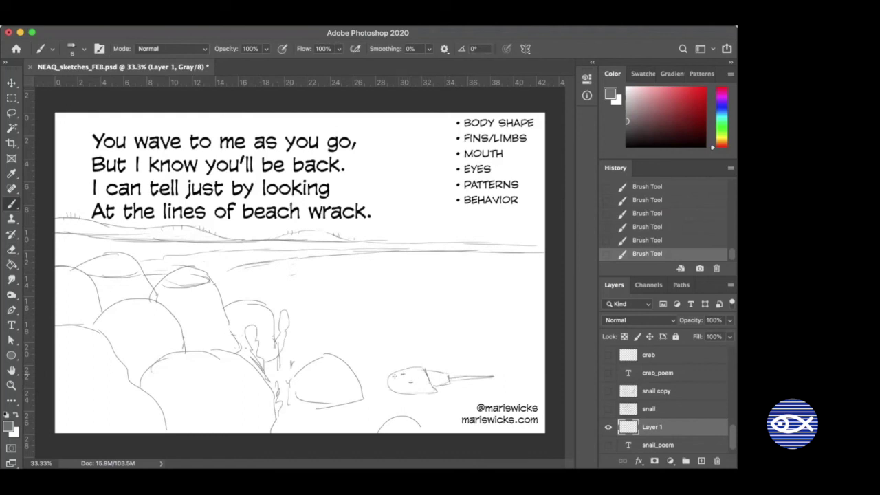
Draw tiny spiral-shelled snails on the separate front rock and the tall back rock, and touch up the seaweed
drag(310, 369, 315, 375)
drag(320, 372, 317, 377)
drag(324, 373, 321, 377)
drag(202, 304, 204, 302)
drag(315, 375, 320, 378)
drag(265, 358, 286, 380)
Erase the bands near the tops of the two back rocks and draw low water-line bands around the rocks' bases
key(e)
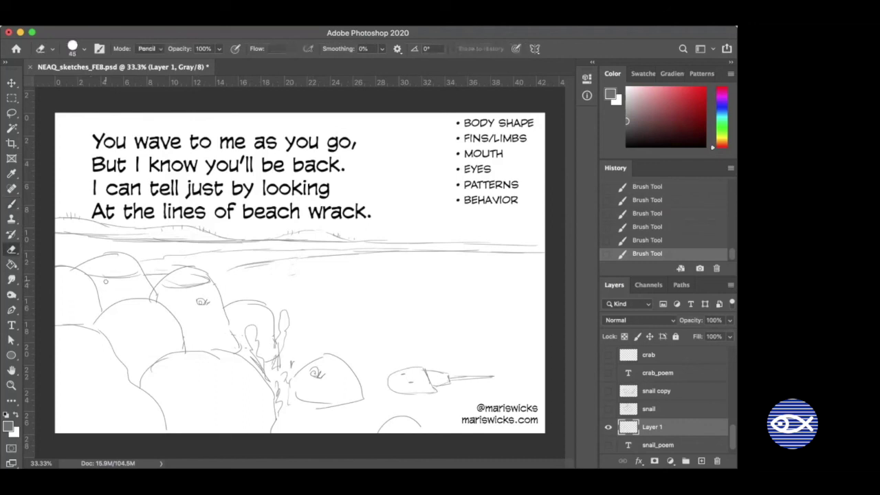
mouse_move(141, 276)
mouse_down()
mouse_move(181, 281)
mouse_move(164, 285)
mouse_move(208, 283)
mouse_up()
key(b)
mouse_move(188, 345)
mouse_down()
mouse_move(228, 335)
mouse_move(235, 344)
mouse_up()
drag(274, 389, 251, 415)
mouse_move(266, 407)
mouse_down()
mouse_move(231, 424)
mouse_move(185, 427)
mouse_up()
mouse_move(239, 424)
mouse_down()
mouse_move(177, 426)
mouse_move(191, 426)
mouse_up()
drag(281, 409, 254, 423)
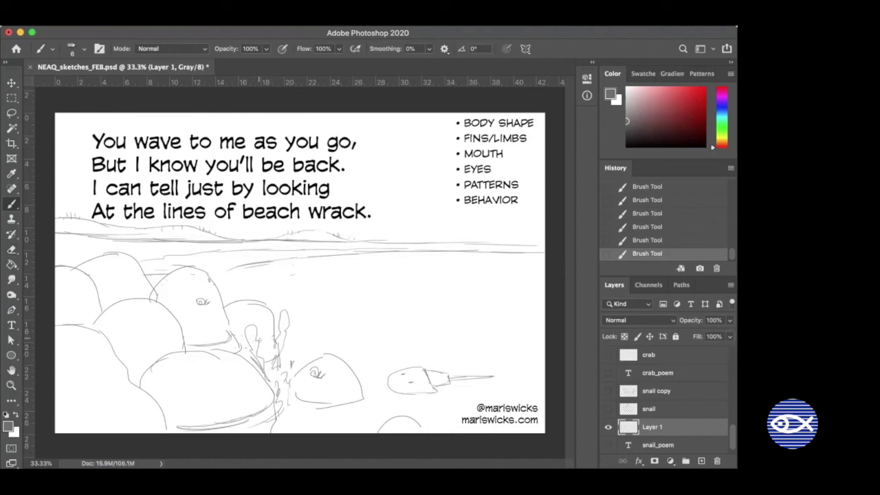
drag(253, 346, 279, 355)
Draw a second curved shoreline below the first, sweeping to the page's right edge, with wave strokes between them
drag(340, 267, 543, 268)
mouse_move(281, 284)
mouse_down()
mouse_move(228, 299)
mouse_move(317, 273)
mouse_up()
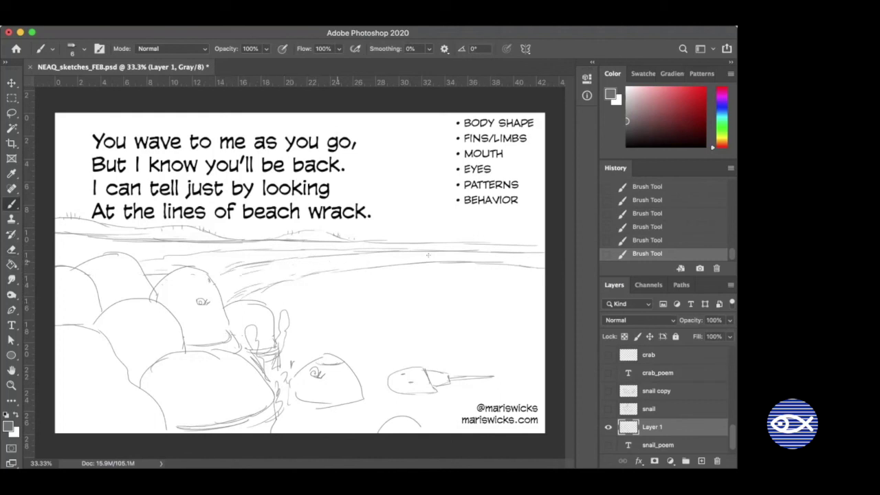
drag(437, 256, 500, 259)
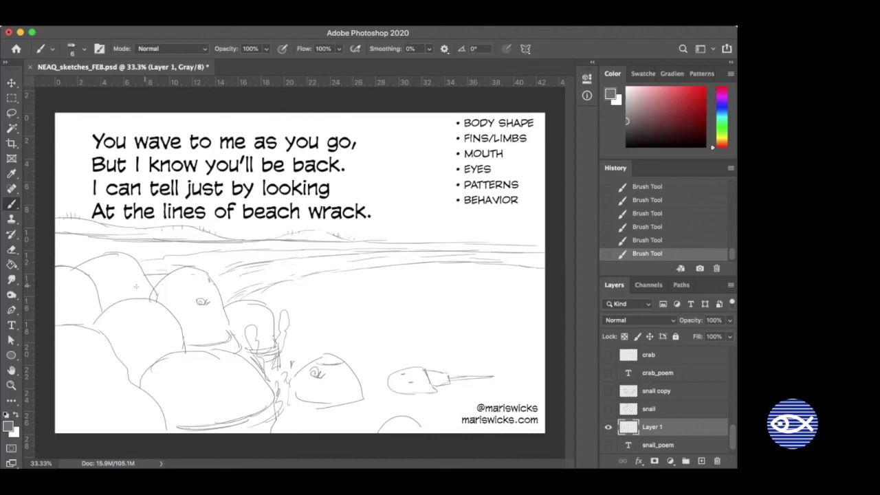